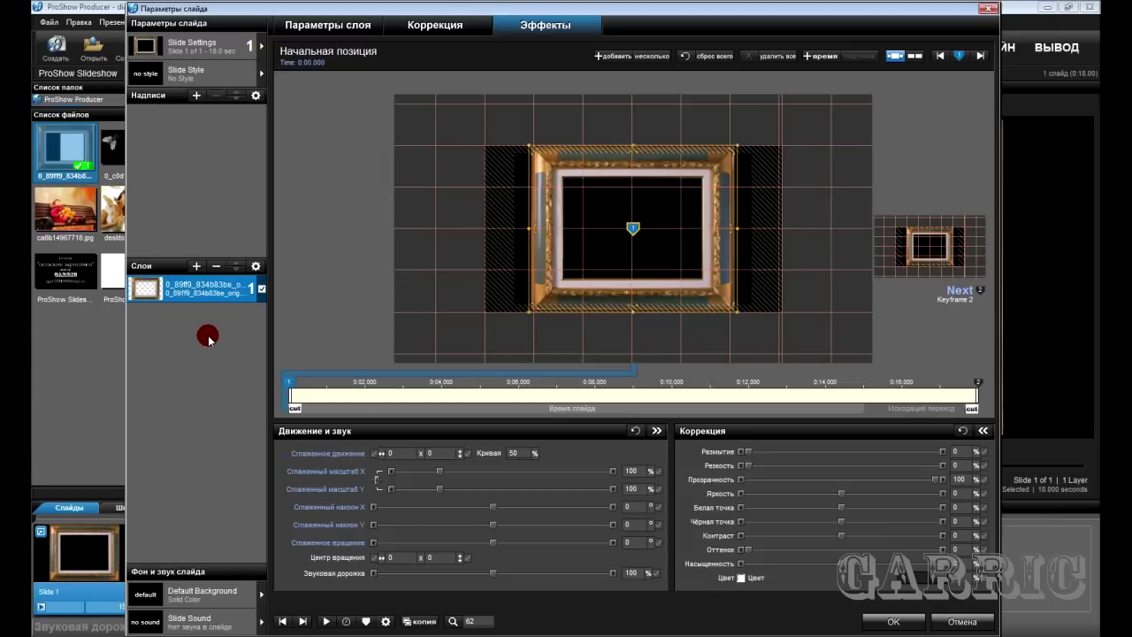
# - Add a white solid color layer at 100% opacity and 1280 x 720 resolution to the slide
pyautogui.click(197, 267)
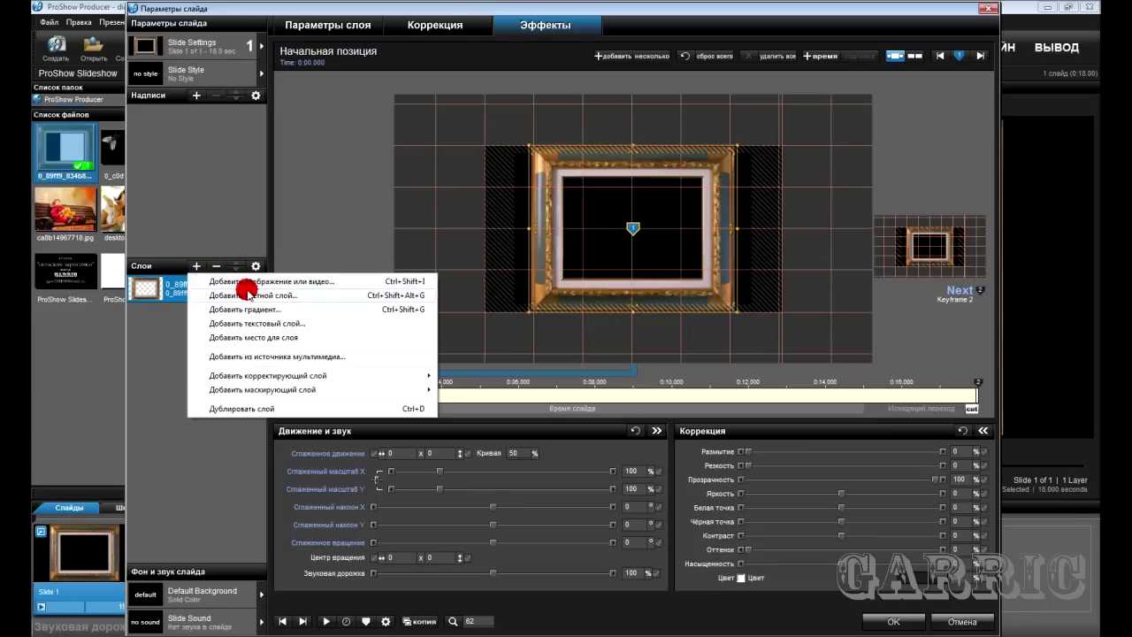
pyautogui.click(265, 297)
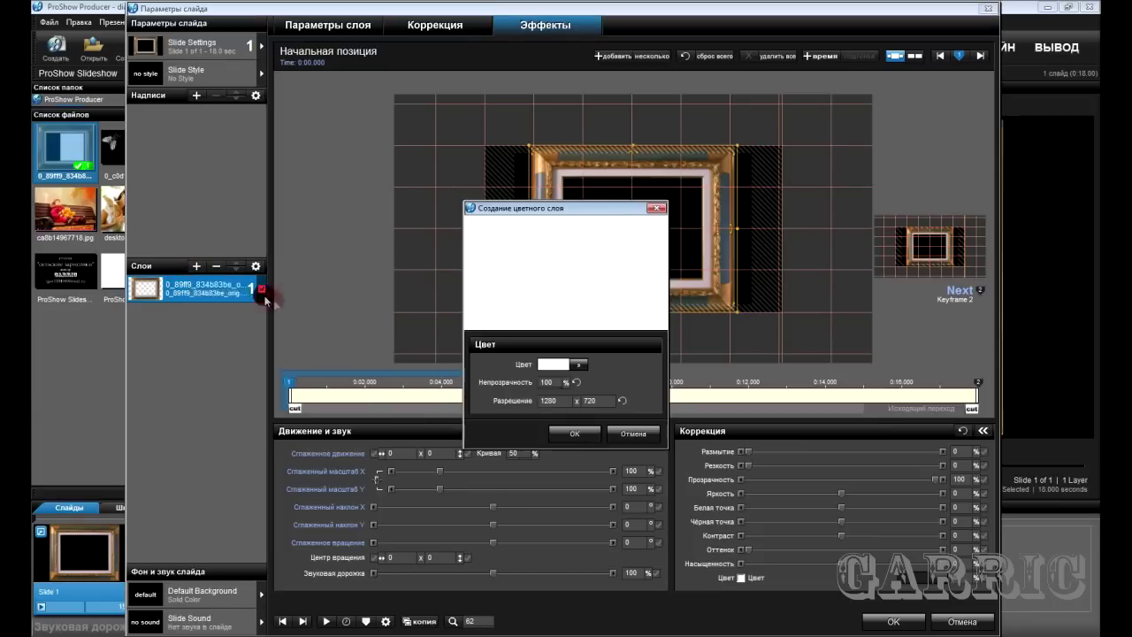
pyautogui.click(567, 439)
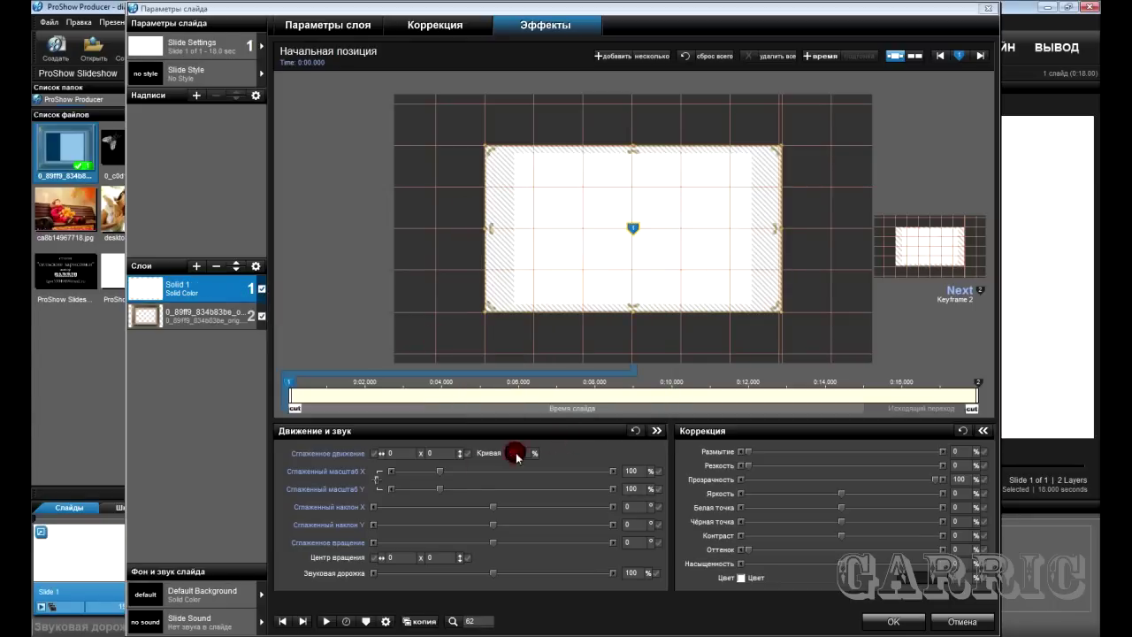
# - Scale the white solid layer independently to 60% in X and 86% in Y, and copy its settings to the next keyframe
pyautogui.click(378, 483)
pyautogui.moveTo(441, 474)
pyautogui.mouseDown()
pyautogui.moveTo(421, 473)
pyautogui.moveTo(436, 492)
pyautogui.mouseUp()
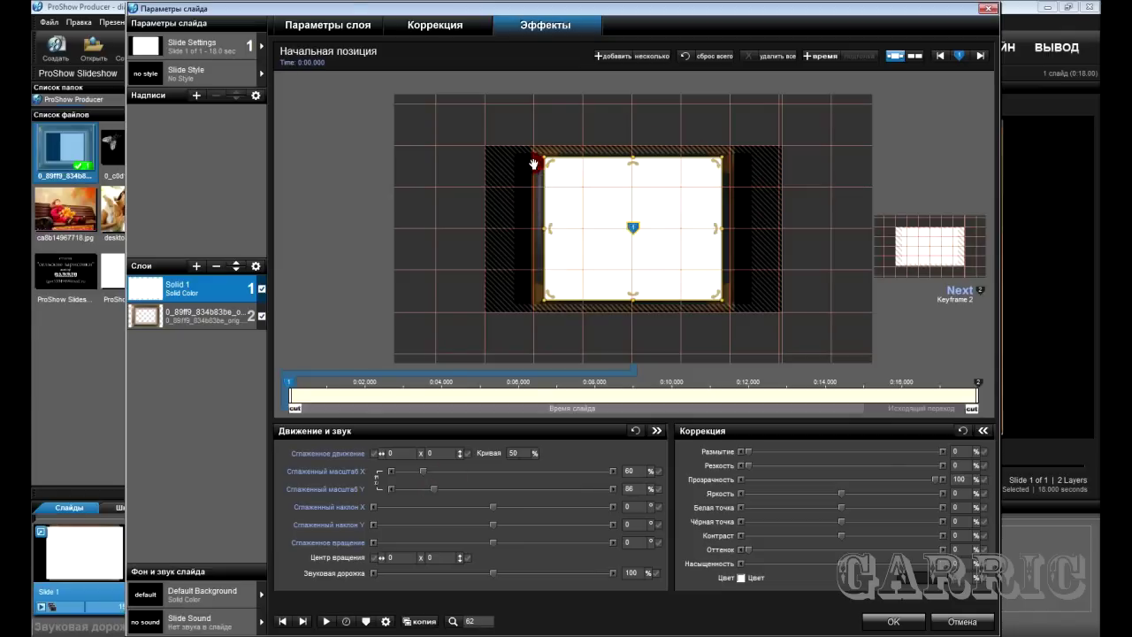
pyautogui.rightClick(289, 384)
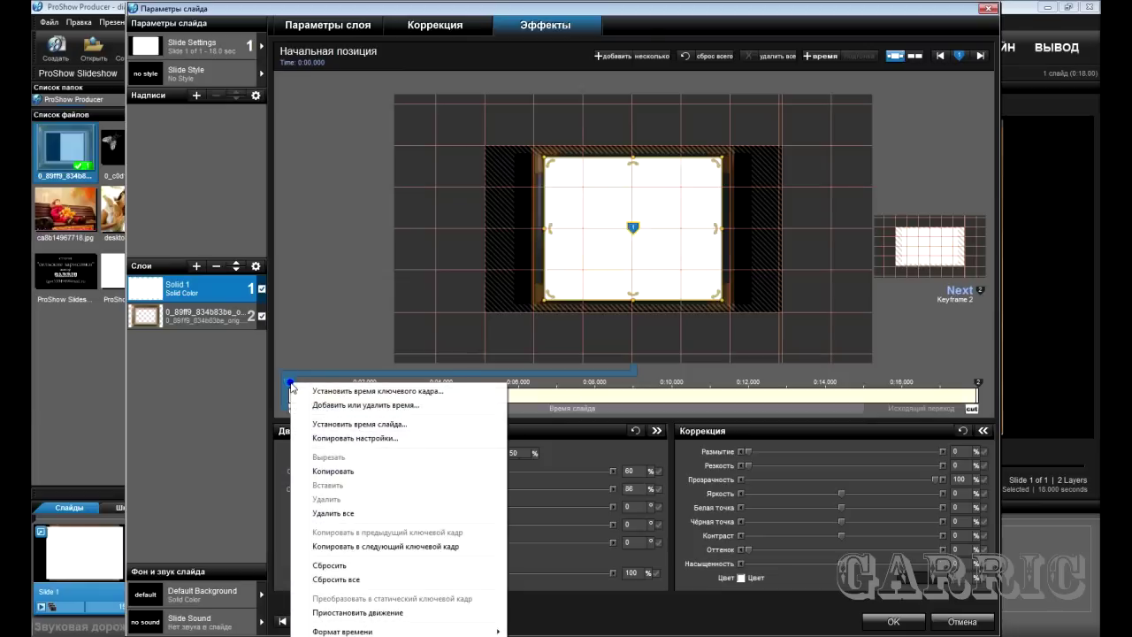
pyautogui.click(393, 548)
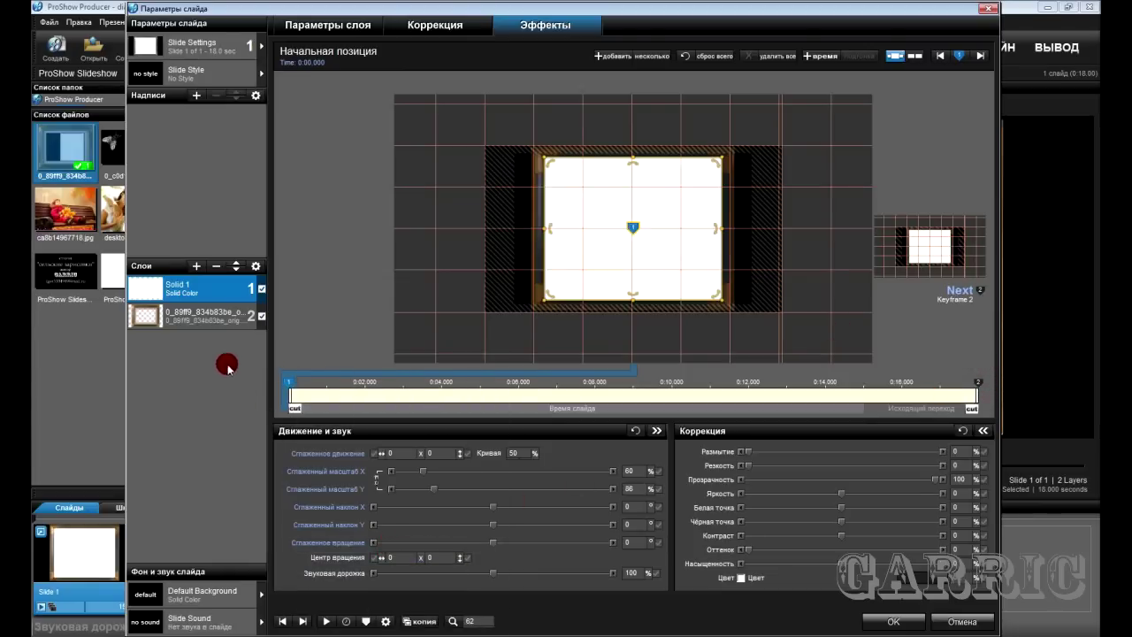
# - Hide the picture-frame layer and save the current frame as a JPG named "ProShow Slideshow - Frame 123456" on the desktop
pyautogui.click(262, 315)
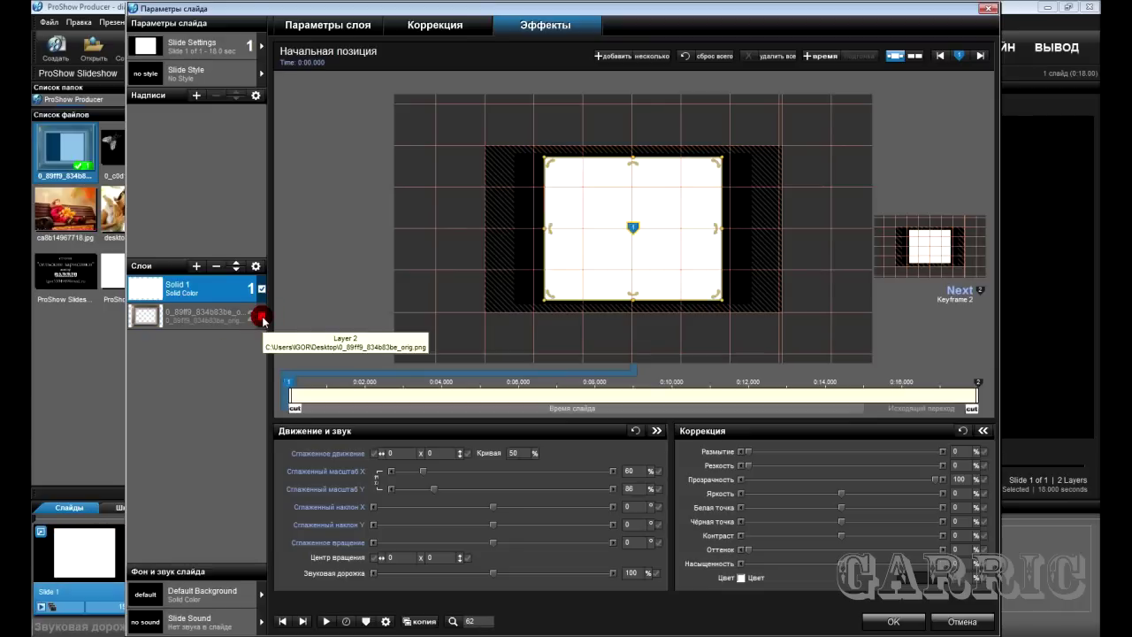
pyautogui.click(911, 620)
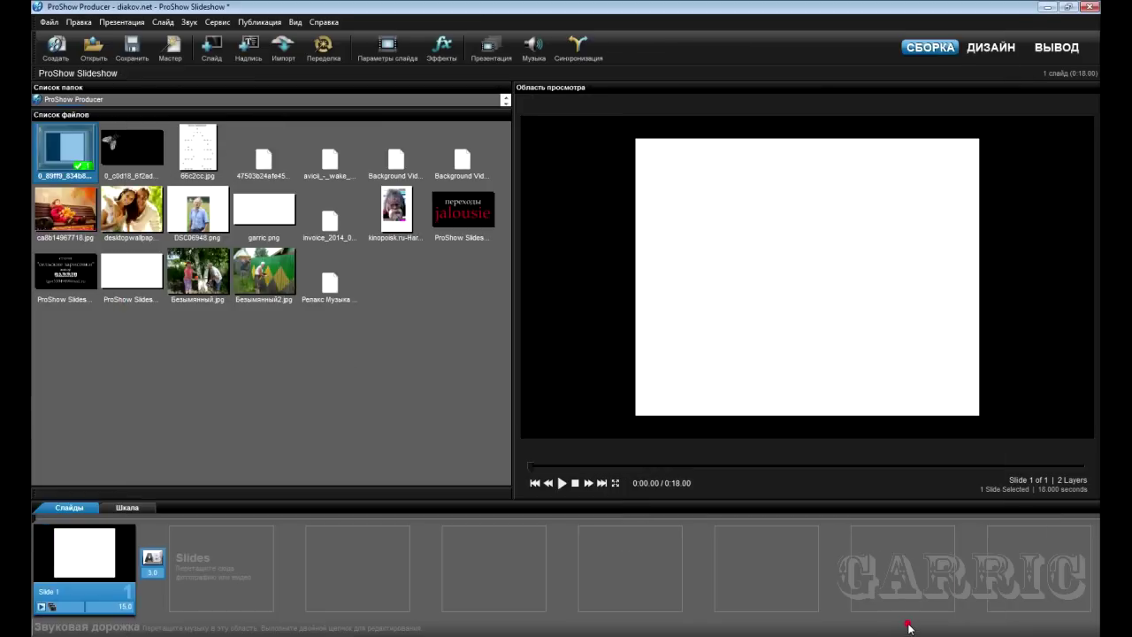
pyautogui.click(1056, 48)
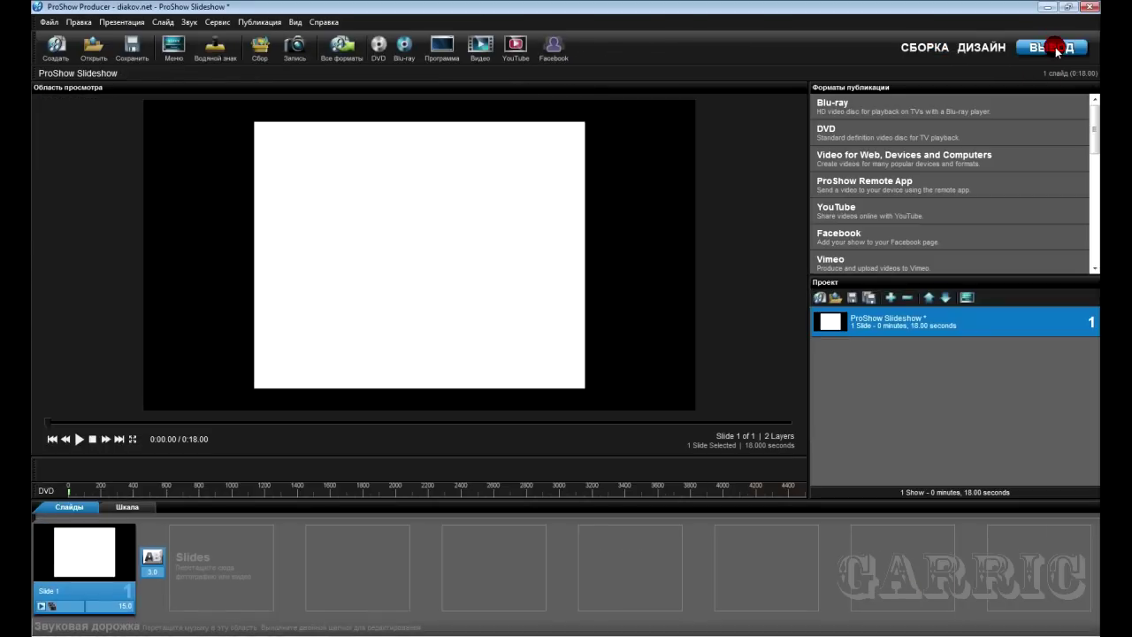
pyautogui.click(295, 57)
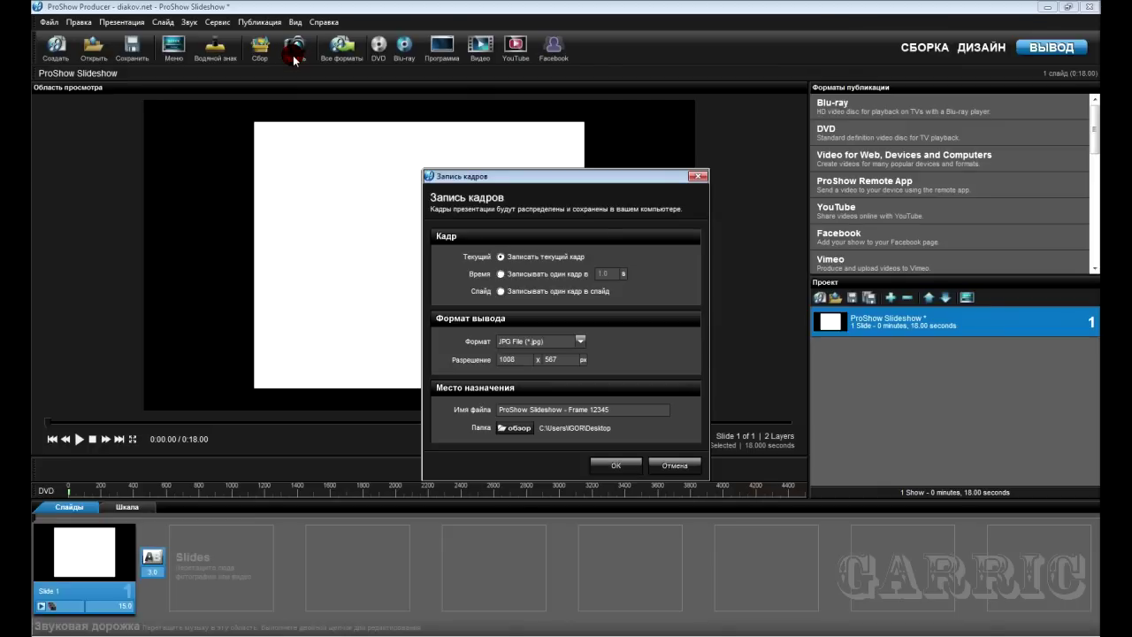
pyautogui.click(614, 413)
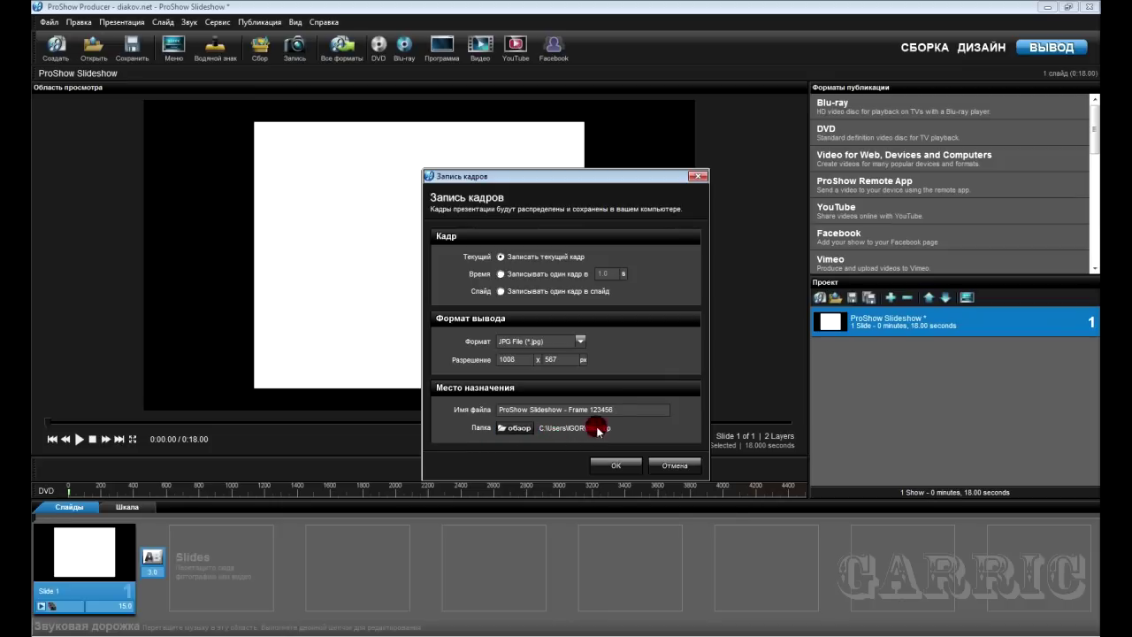
pyautogui.click(624, 466)
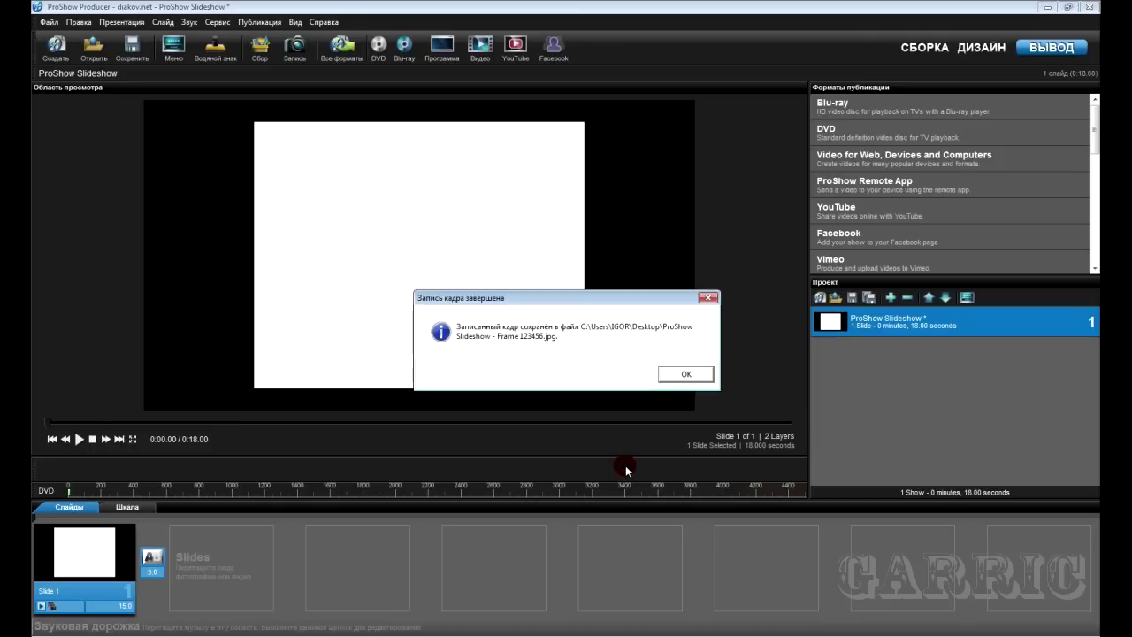
pyautogui.click(669, 375)
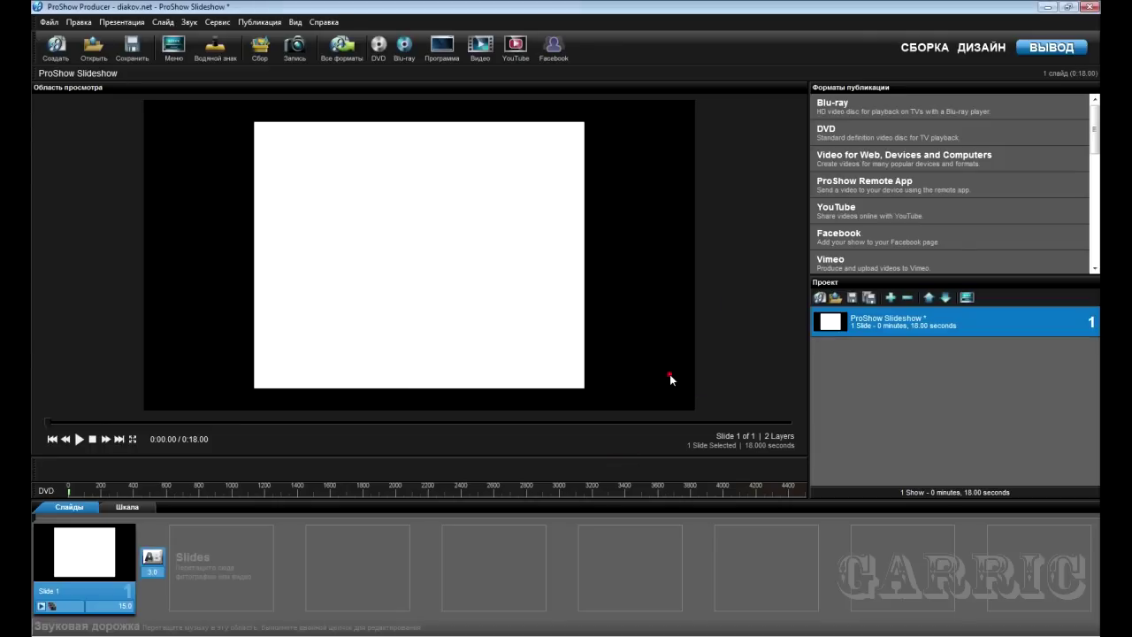
# - Delete the white solid layer from slide 1 and make the picture-frame layer visible again
pyautogui.click(925, 48)
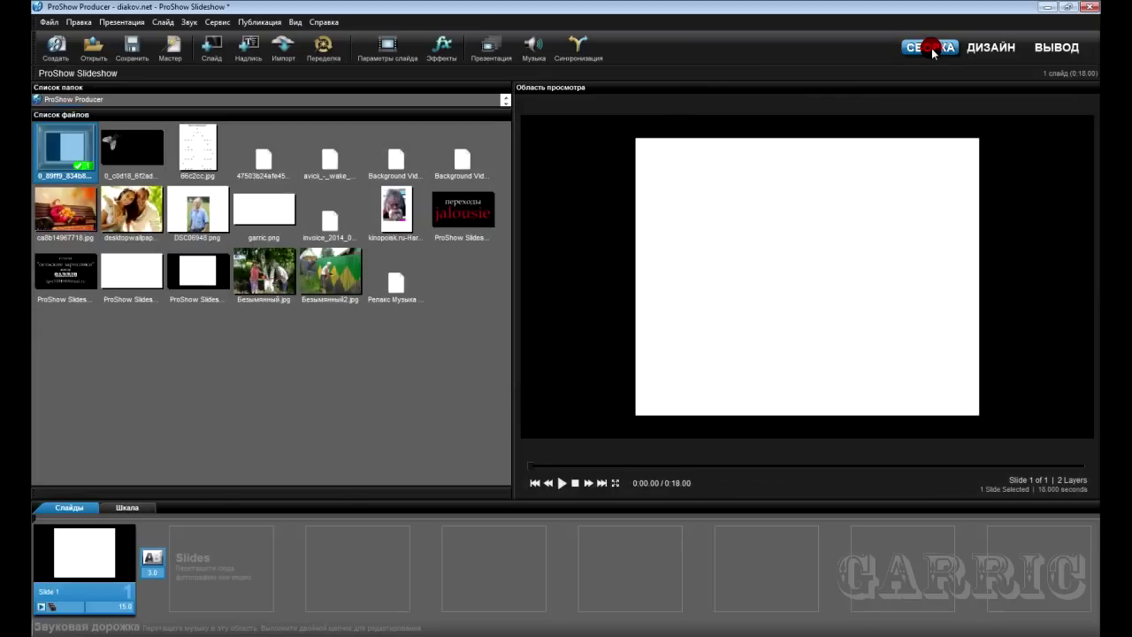
pyautogui.click(106, 553)
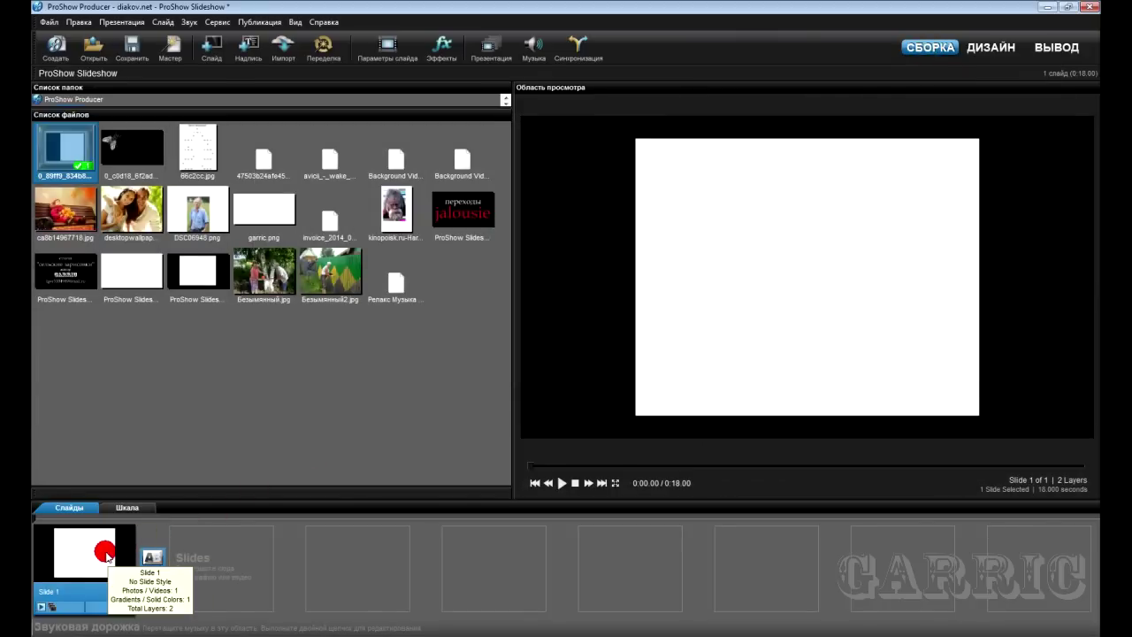
pyautogui.doubleClick(105, 553)
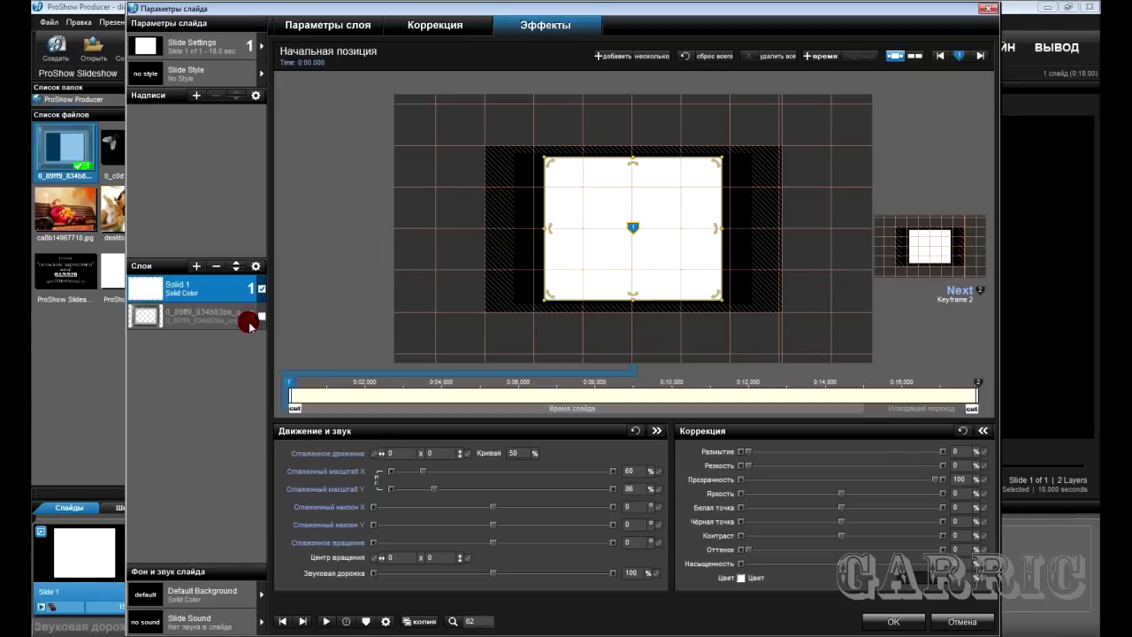
pyautogui.rightClick(232, 295)
pyautogui.moveTo(295, 506)
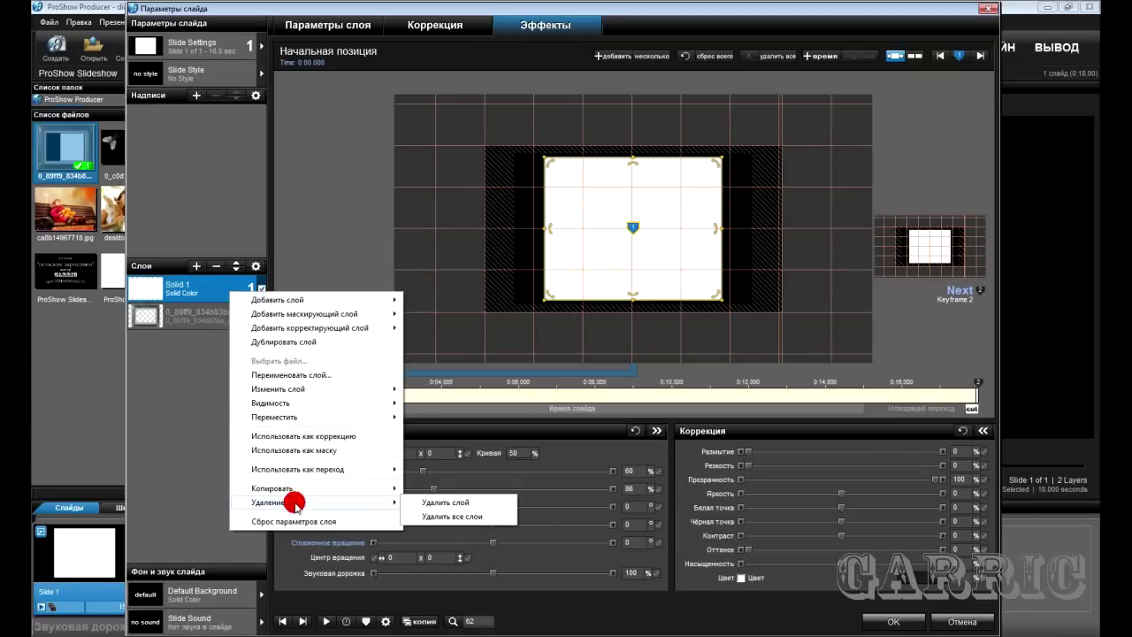
pyautogui.click(425, 502)
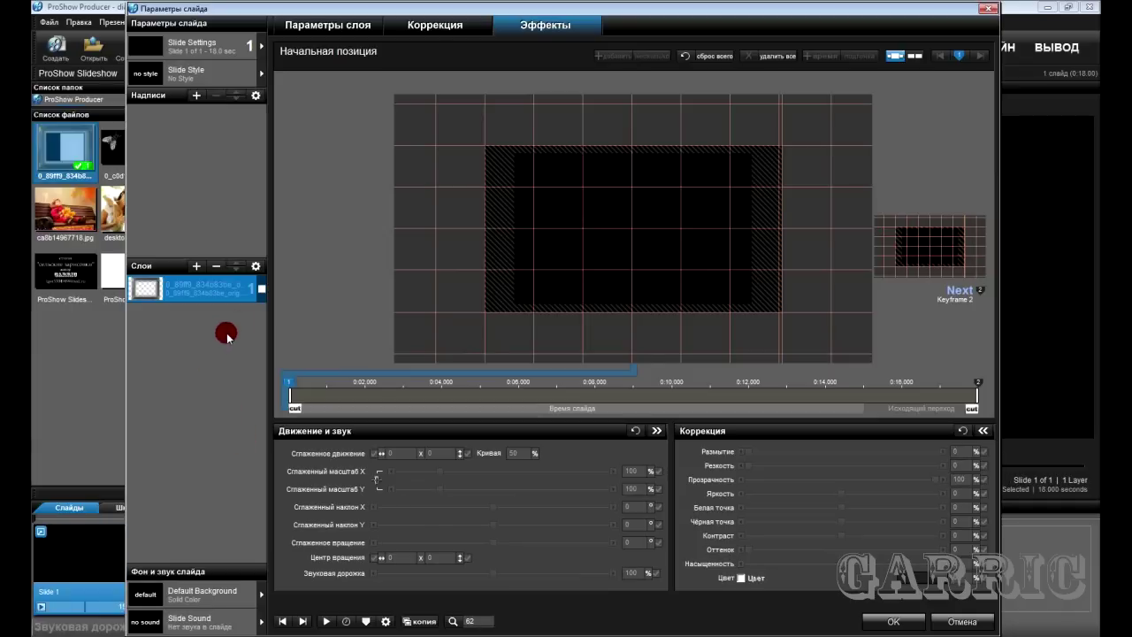
pyautogui.click(262, 289)
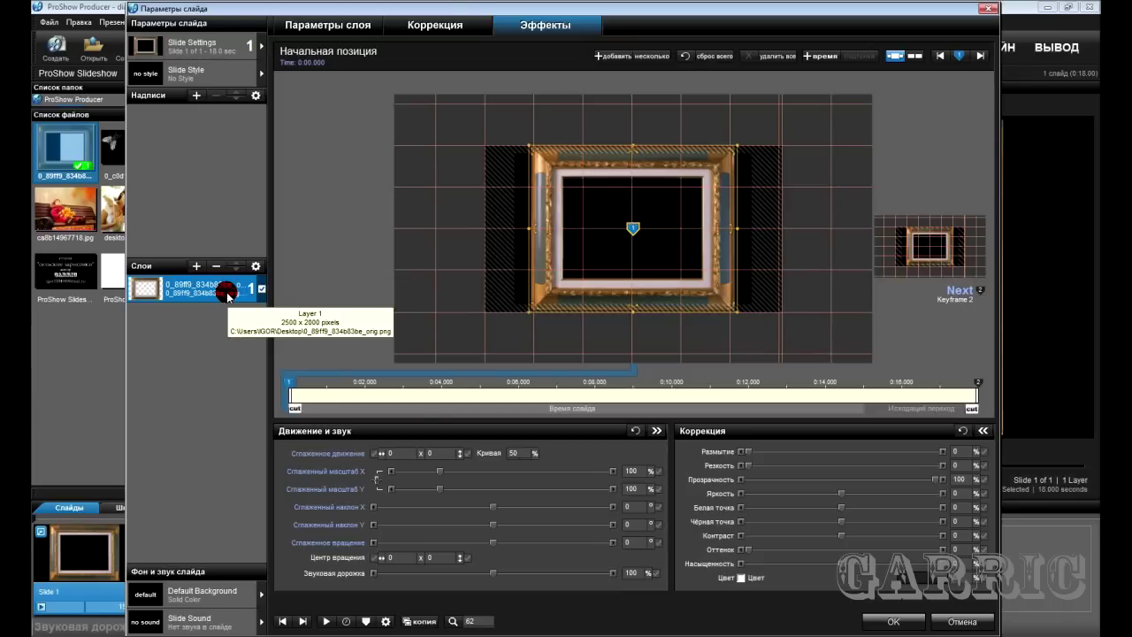
# - At the starting keyframe, move the picture frame off the slide's right side, scaled to 80% with a Y tilt of 40°
pyautogui.click(325, 392)
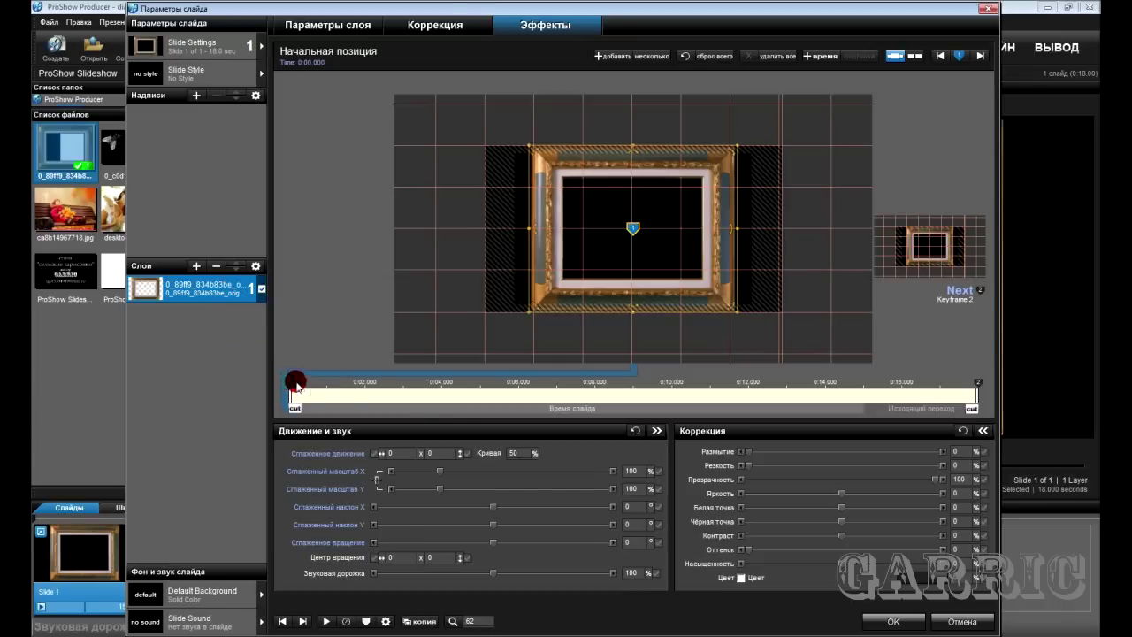
pyautogui.moveTo(637, 261); pyautogui.dragTo(890, 259)
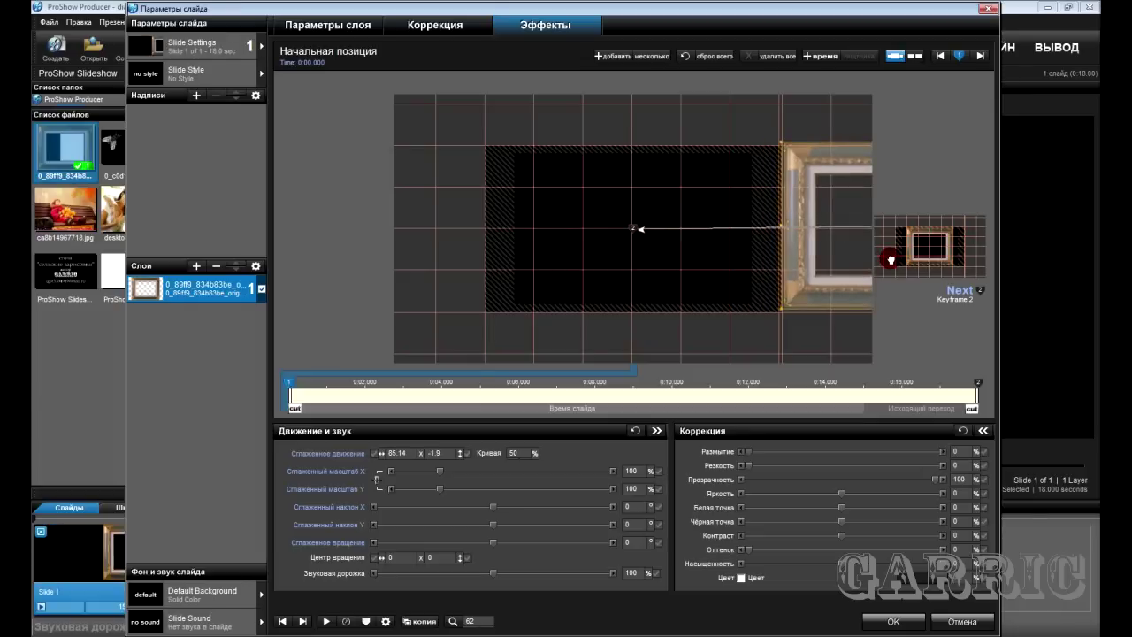
pyautogui.doubleClick(630, 471)
pyautogui.write('8')
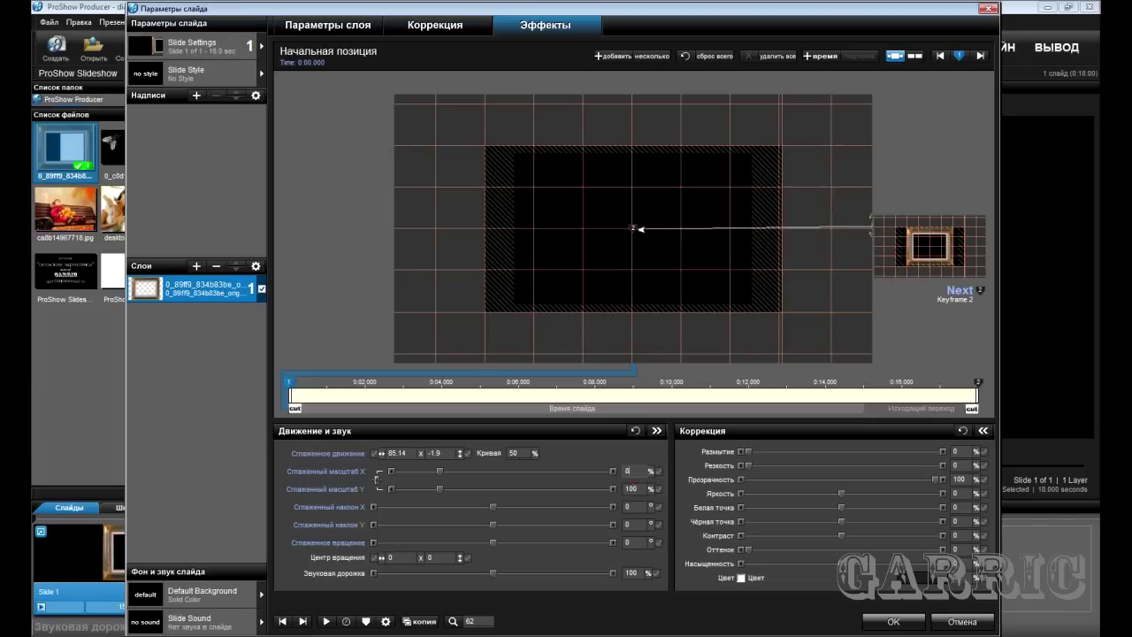
pyautogui.write('0')
pyautogui.doubleClick(639, 524)
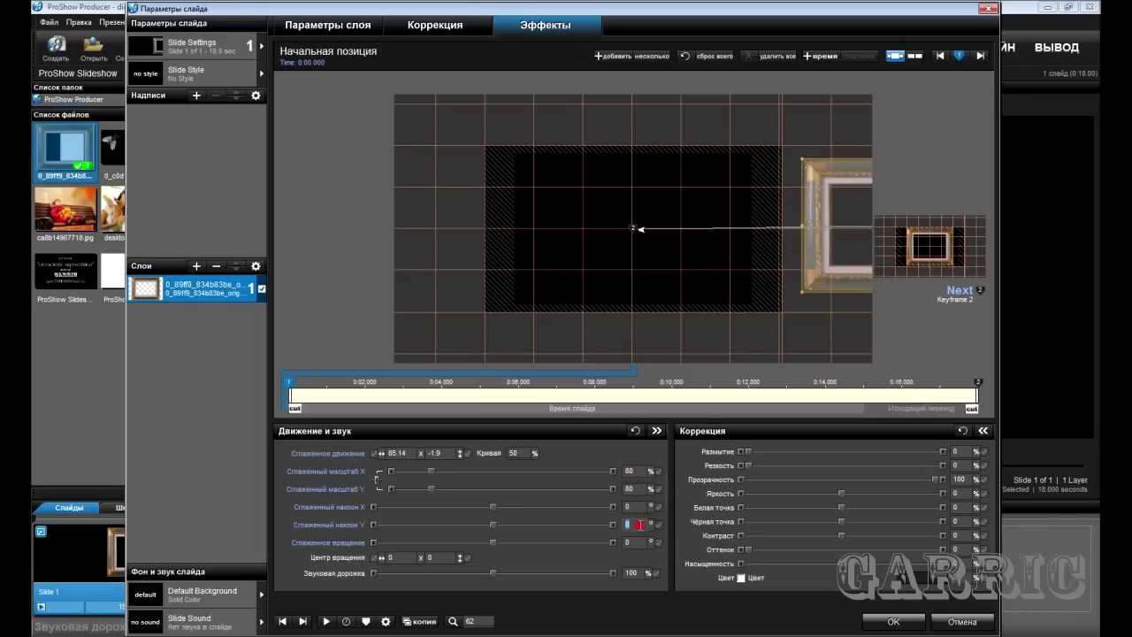
pyautogui.write('40')
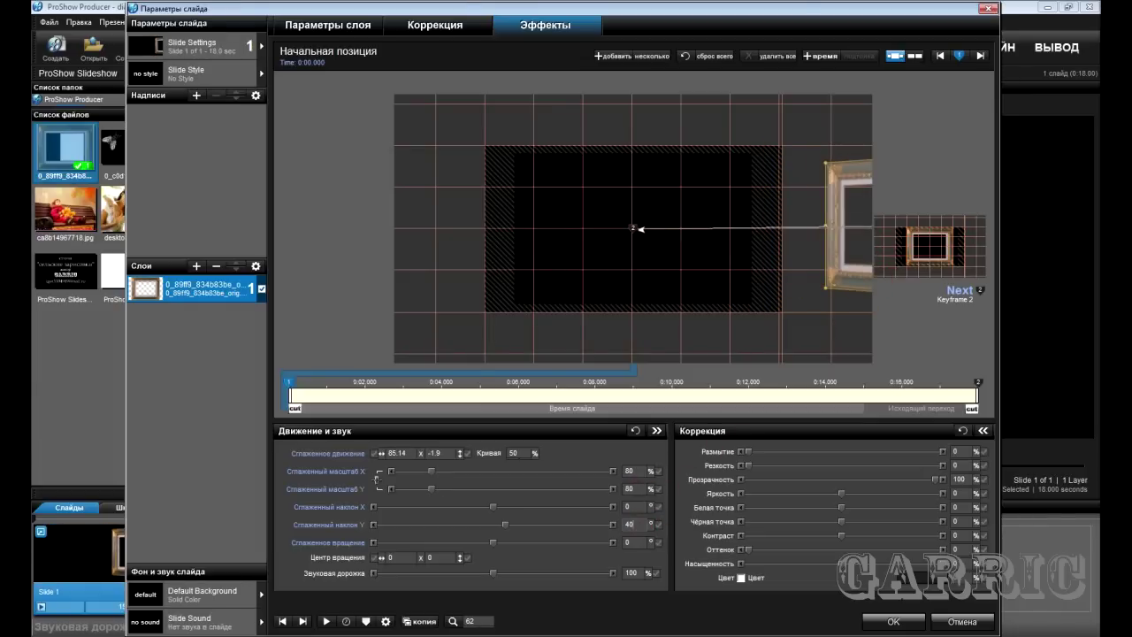
# - Reposition the starting keyframe's picture frame just outside the slide's right edge, at about 71.19 horizontally and 0 vertically
pyautogui.moveTo(849, 256); pyautogui.dragTo(803, 264)
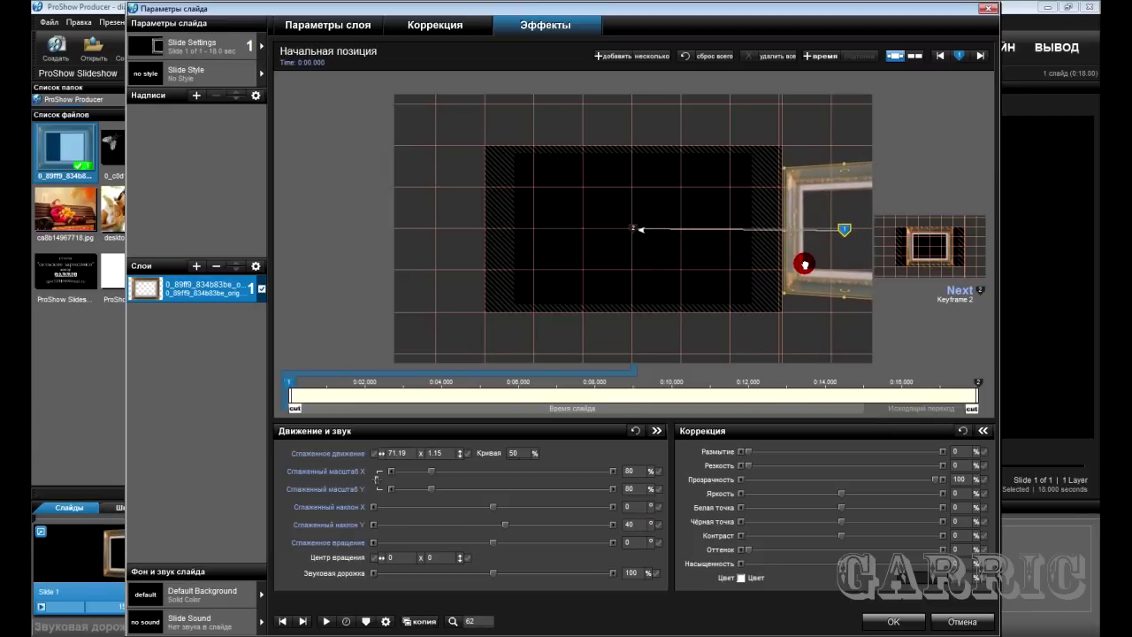
pyautogui.doubleClick(434, 452)
pyautogui.write('0')
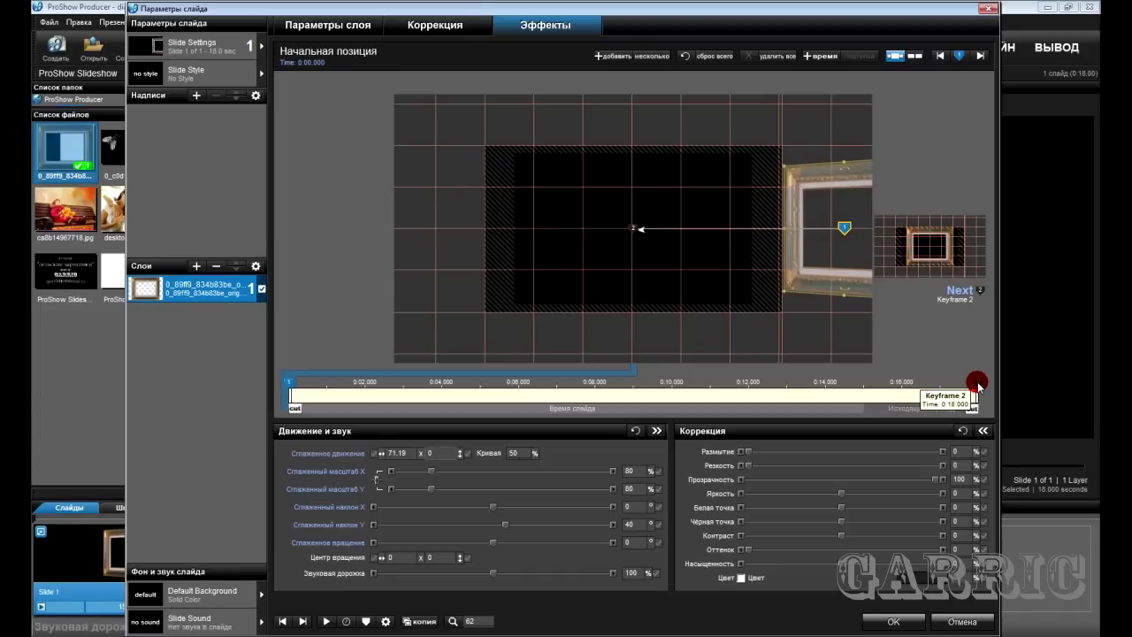
# - At the ending keyframe, scale the picture frame to 80% and set its horizontal tilt to -40°
pyautogui.click(977, 384)
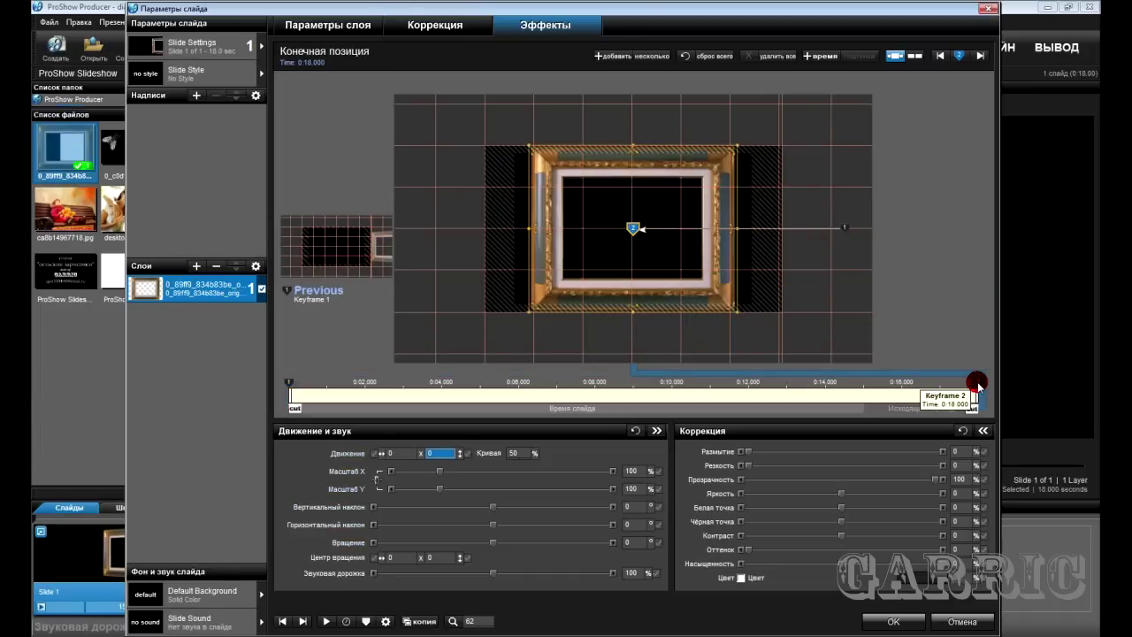
pyautogui.doubleClick(633, 470)
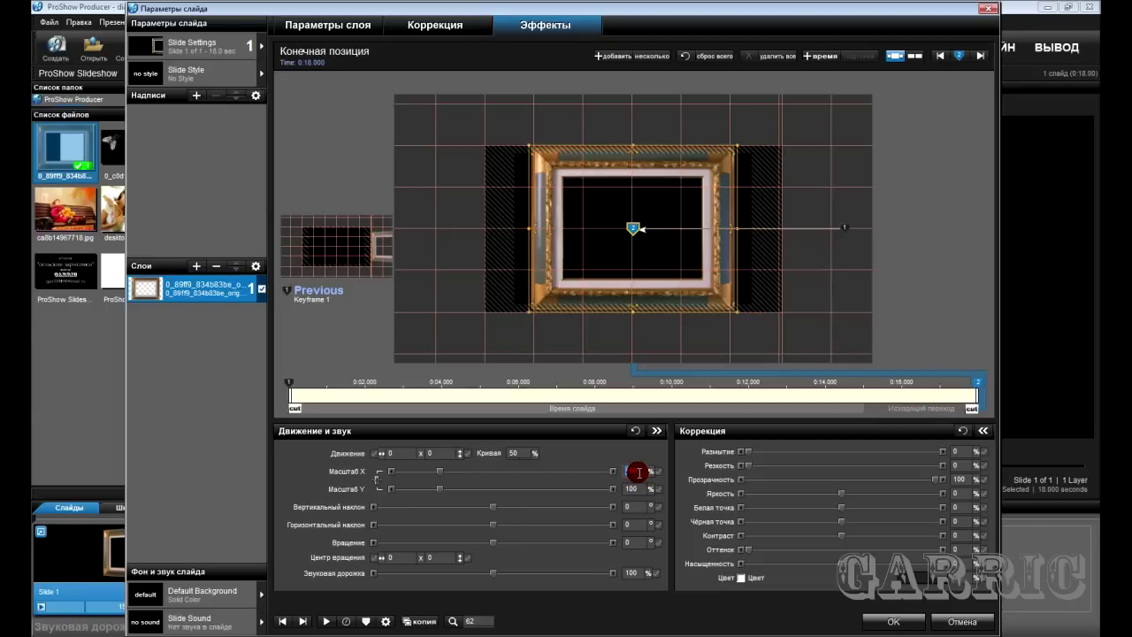
pyautogui.write('80')
pyautogui.press('Return')
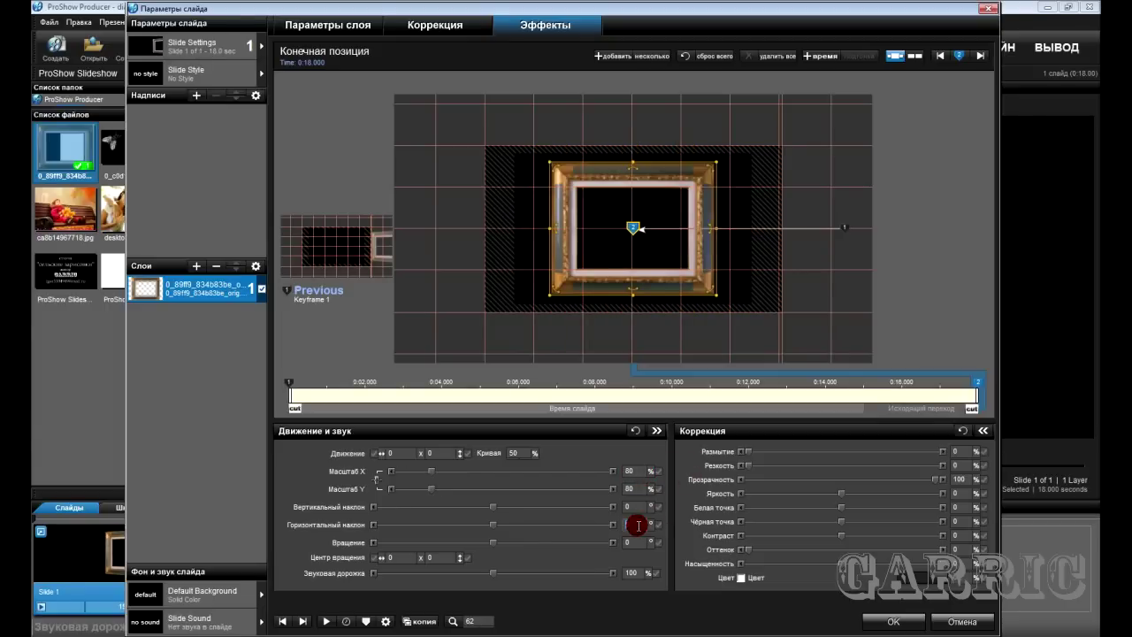
pyautogui.doubleClick(633, 524)
pyautogui.write('-40')
pyautogui.press('Return')
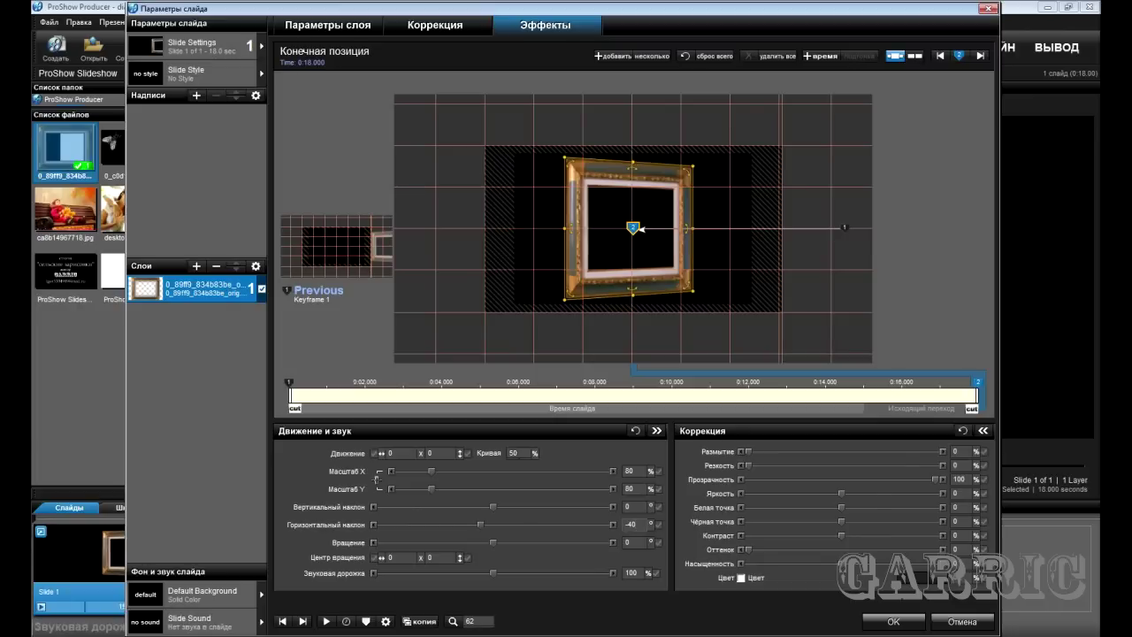
# - Move the ending keyframe's picture frame just outside the slide's left edge, at about -70.35 horizontally and 0 vertically
pyautogui.moveTo(625, 290); pyautogui.dragTo(415, 291)
pyautogui.click(437, 452)
pyautogui.moveTo(305, 408); pyautogui.dragTo(987, 477)
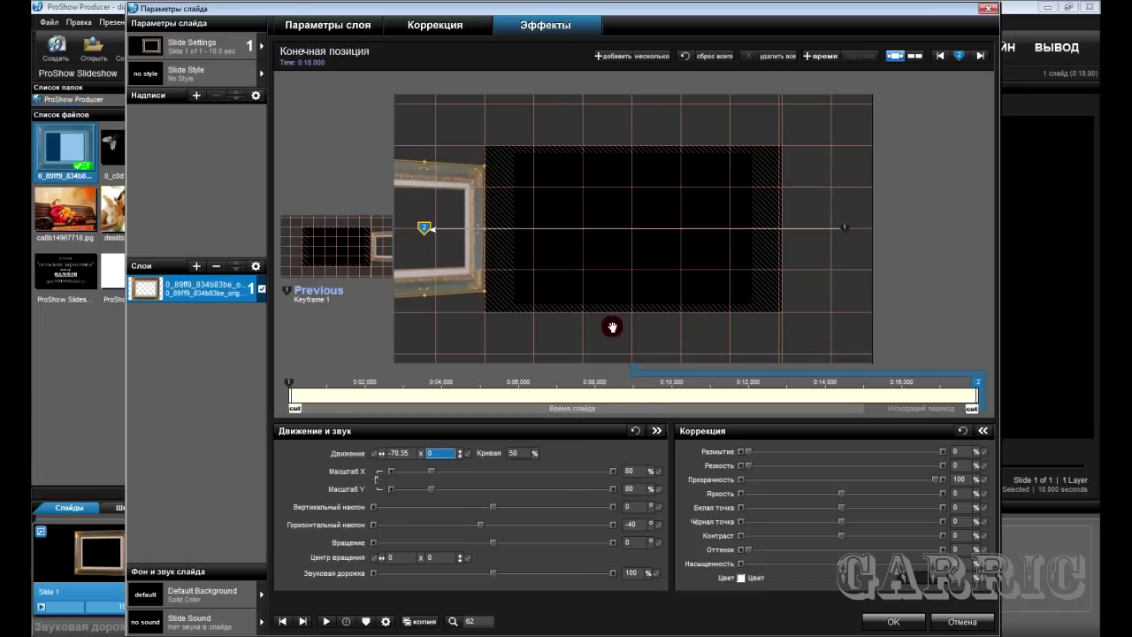
# - Add two intermediate keyframes to the picture-frame layer, place them at about 7 s and 10 s, and select the earlier one
pyautogui.click(614, 57)
pyautogui.click(619, 57)
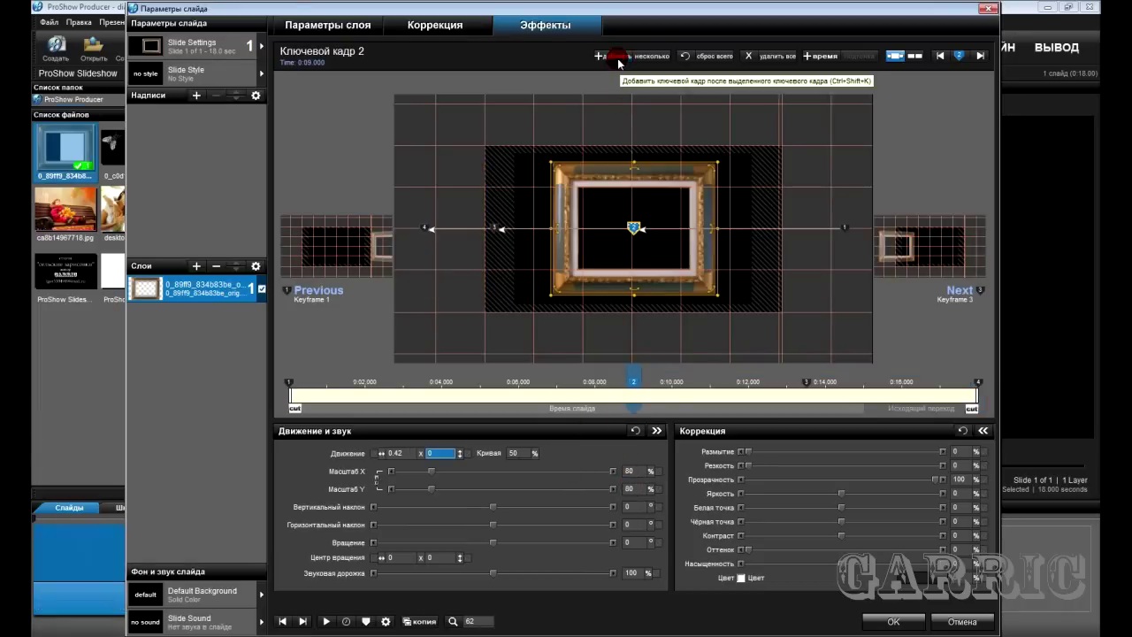
pyautogui.moveTo(632, 383); pyautogui.dragTo(553, 392)
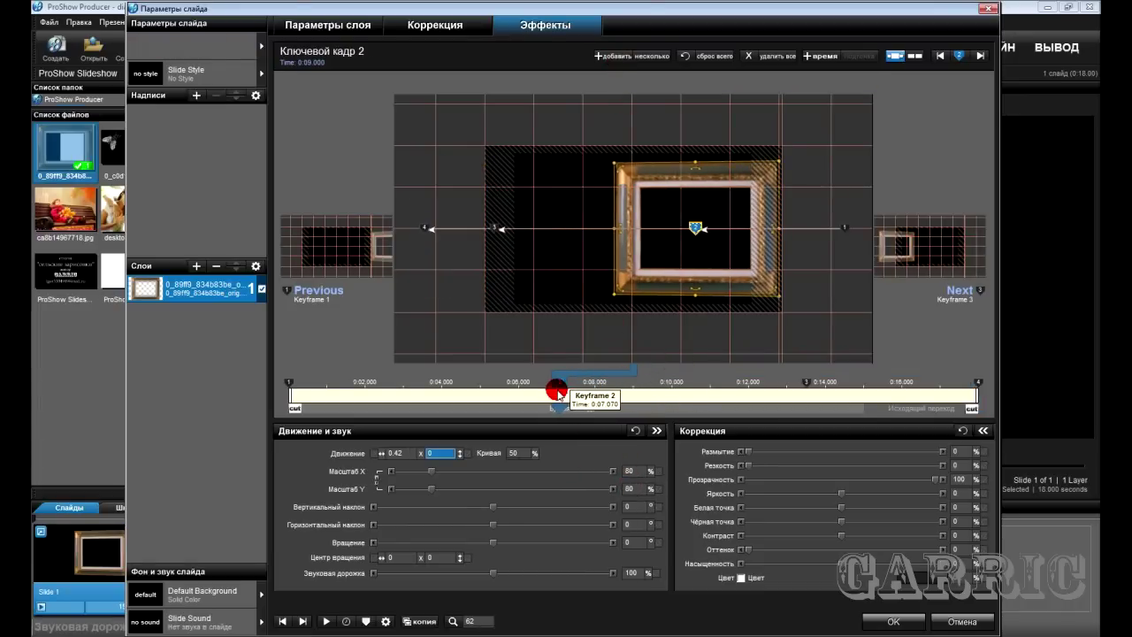
pyautogui.moveTo(799, 382); pyautogui.dragTo(669, 400)
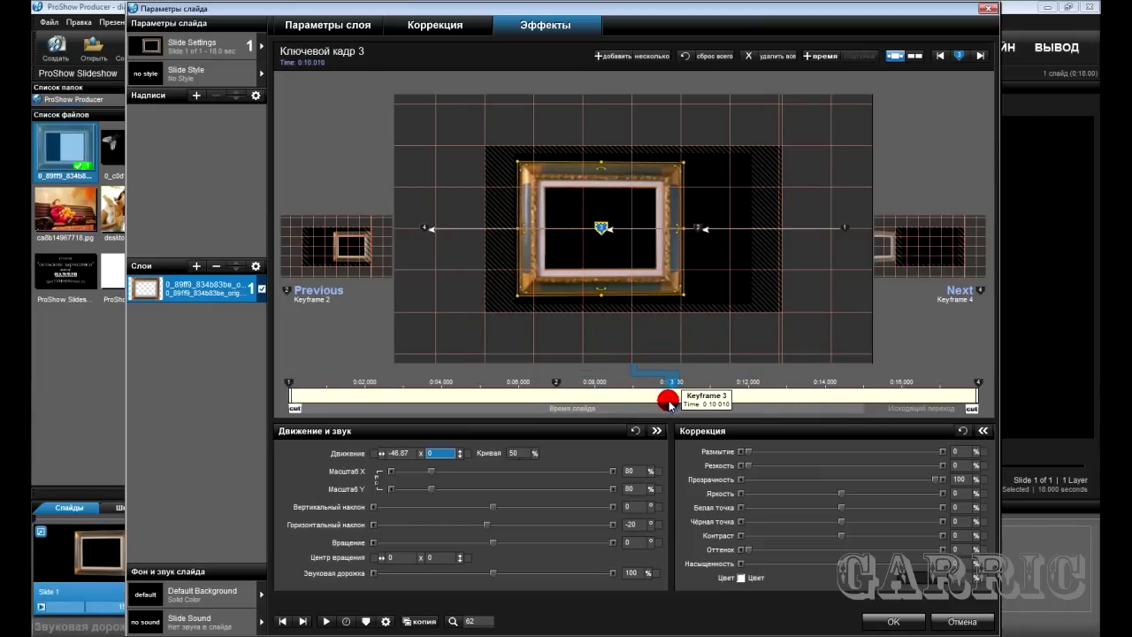
pyautogui.click(554, 384)
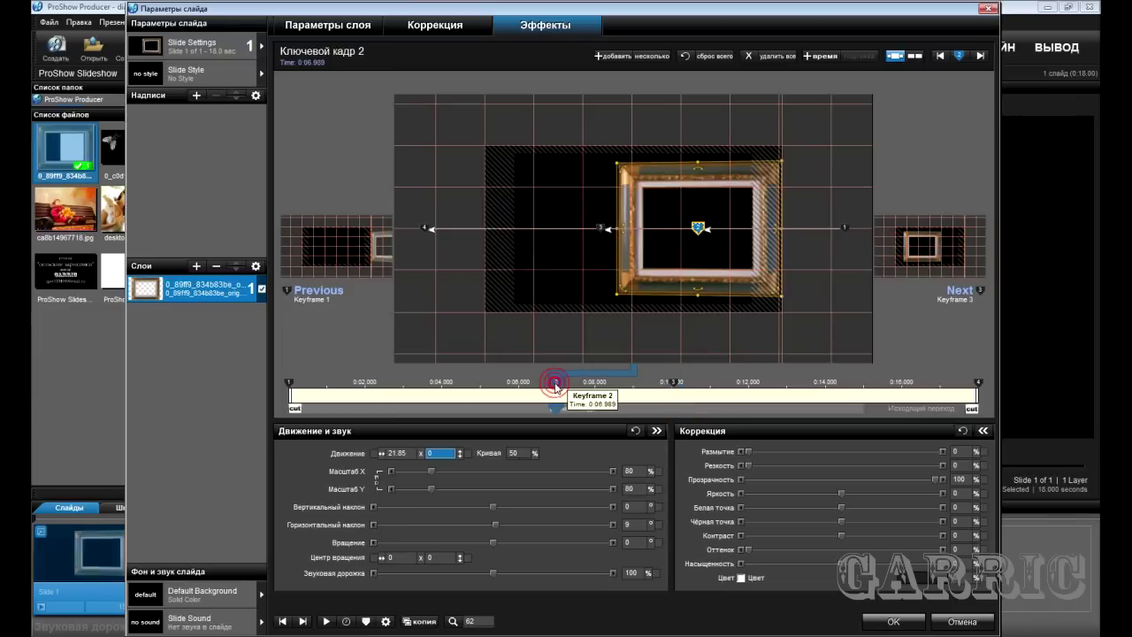
# - At the second keyframe, set the picture frame's scale to 100%, horizontal tilt to 0° and horizontal position to 0
pyautogui.doubleClick(636, 473)
pyautogui.write('100')
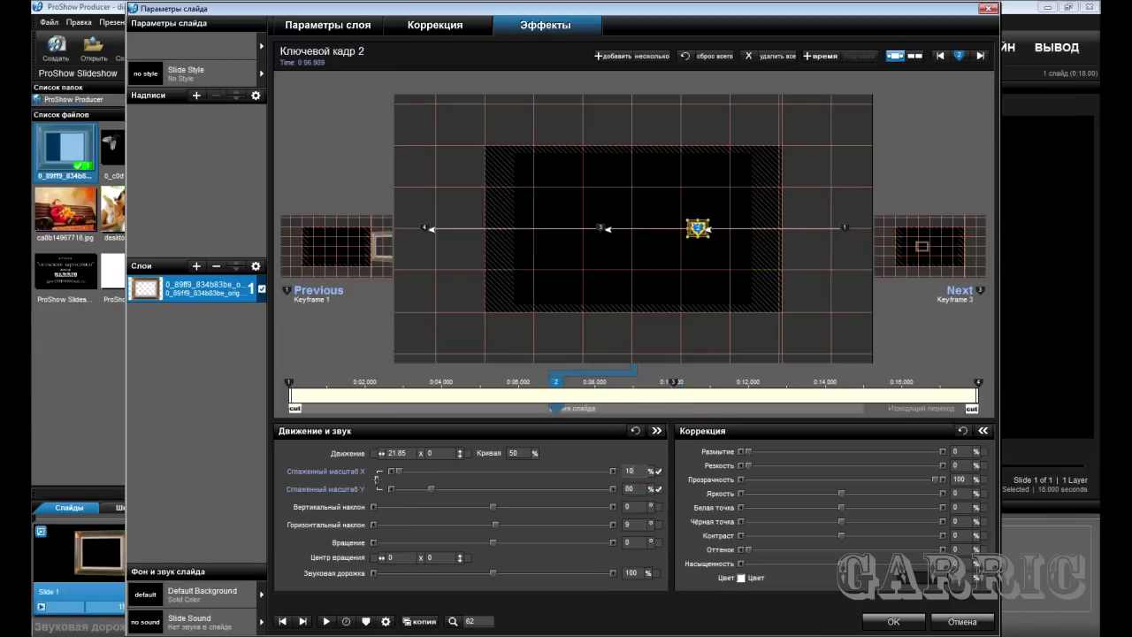
pyautogui.doubleClick(638, 525)
pyautogui.write('0')
pyautogui.press('Return')
pyautogui.doubleClick(398, 453)
pyautogui.write('0')
pyautogui.press('Return')
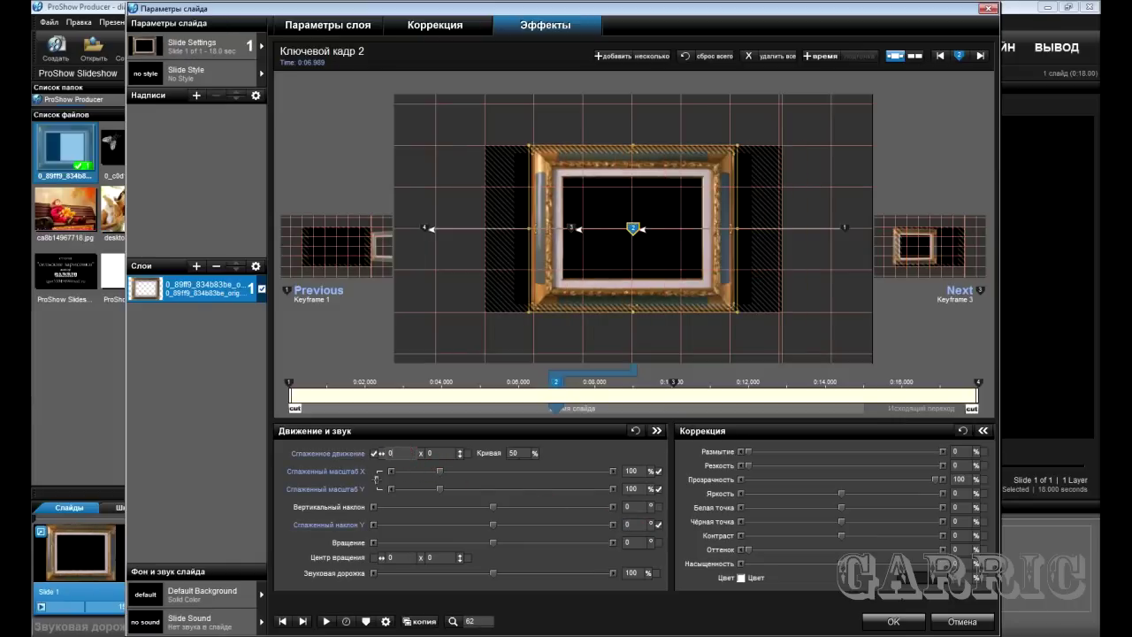
# - Copy the second keyframe's settings to the next keyframe and preview the frame's motion along the timeline
pyautogui.rightClick(556, 383)
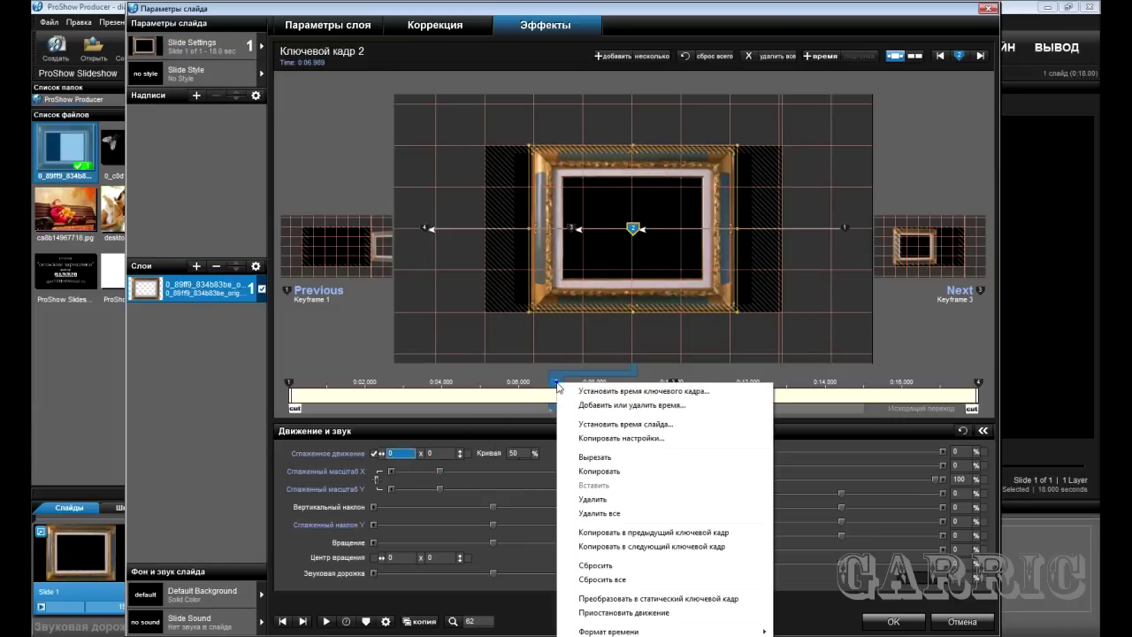
pyautogui.click(667, 547)
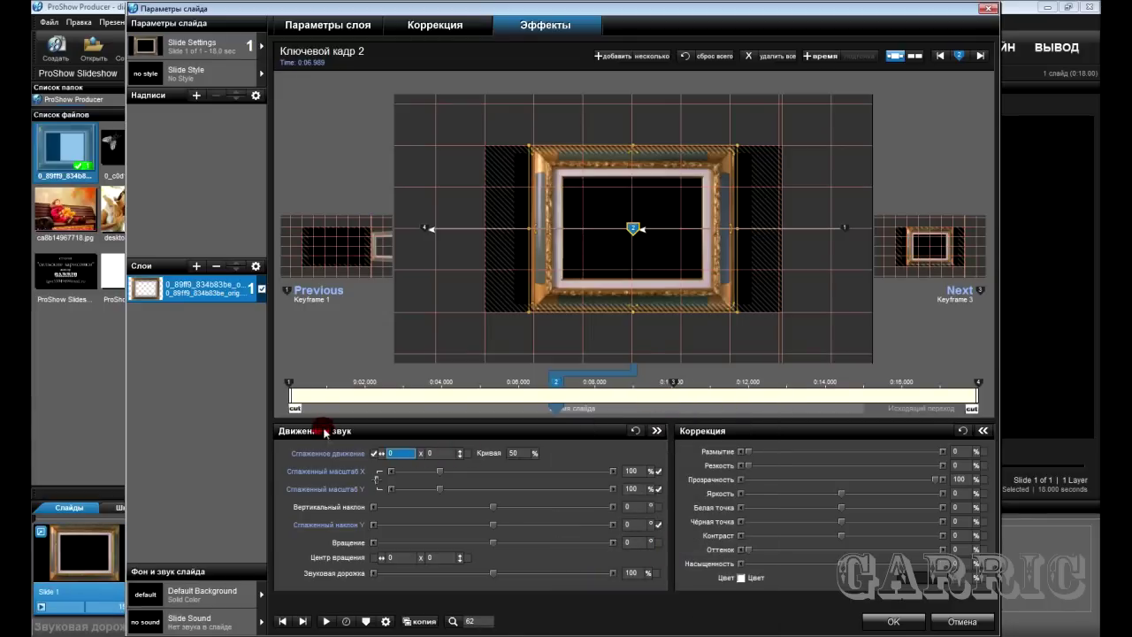
pyautogui.moveTo(309, 410)
pyautogui.mouseDown()
pyautogui.moveTo(450, 412)
pyautogui.moveTo(504, 433)
pyautogui.moveTo(657, 442)
pyautogui.moveTo(959, 440)
pyautogui.moveTo(968, 471)
pyautogui.mouseUp()
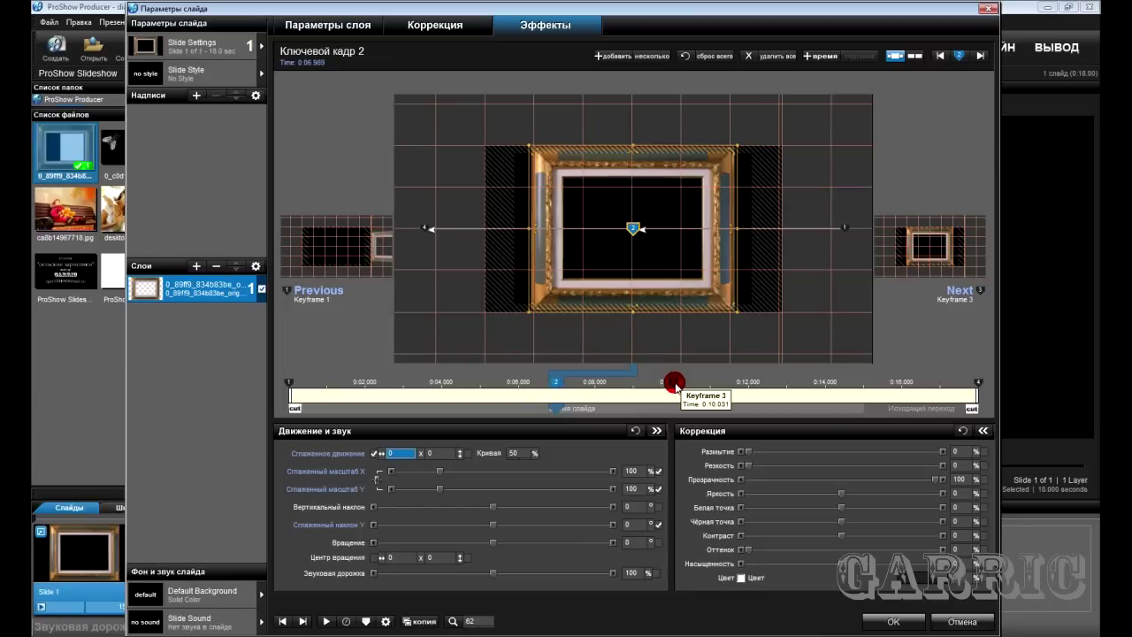
# - Set the picture frame's vertical tilt to 360° at both the third keyframe and the ending keyframe
pyautogui.click(673, 382)
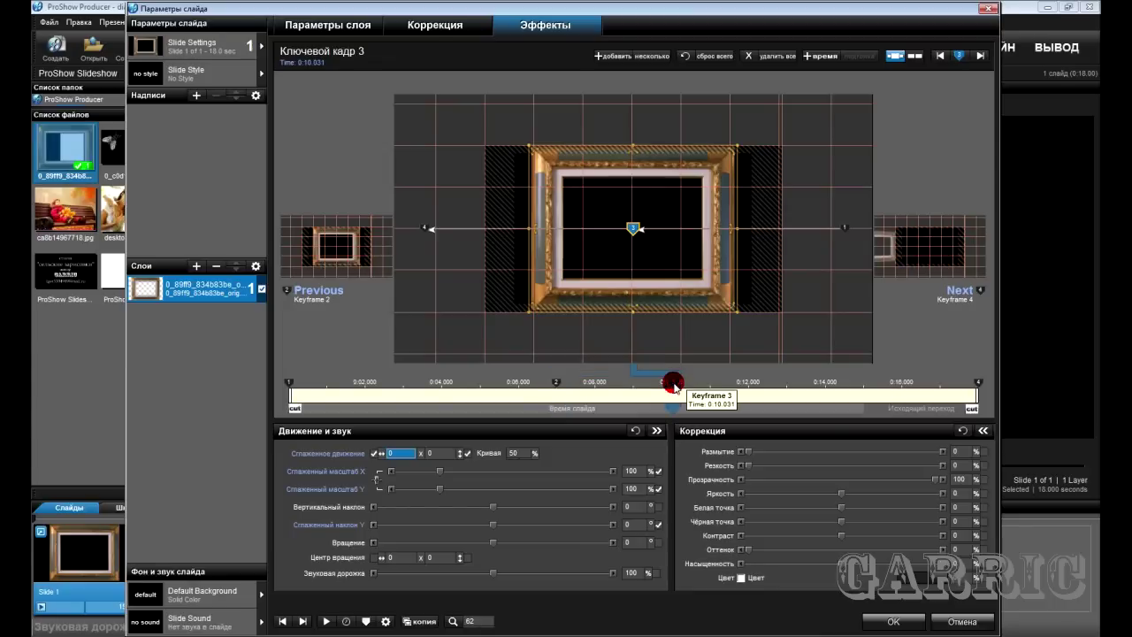
pyautogui.moveTo(493, 511); pyautogui.dragTo(506, 511)
pyautogui.moveTo(542, 513); pyautogui.dragTo(611, 508)
pyautogui.click(685, 395)
pyautogui.click(673, 384)
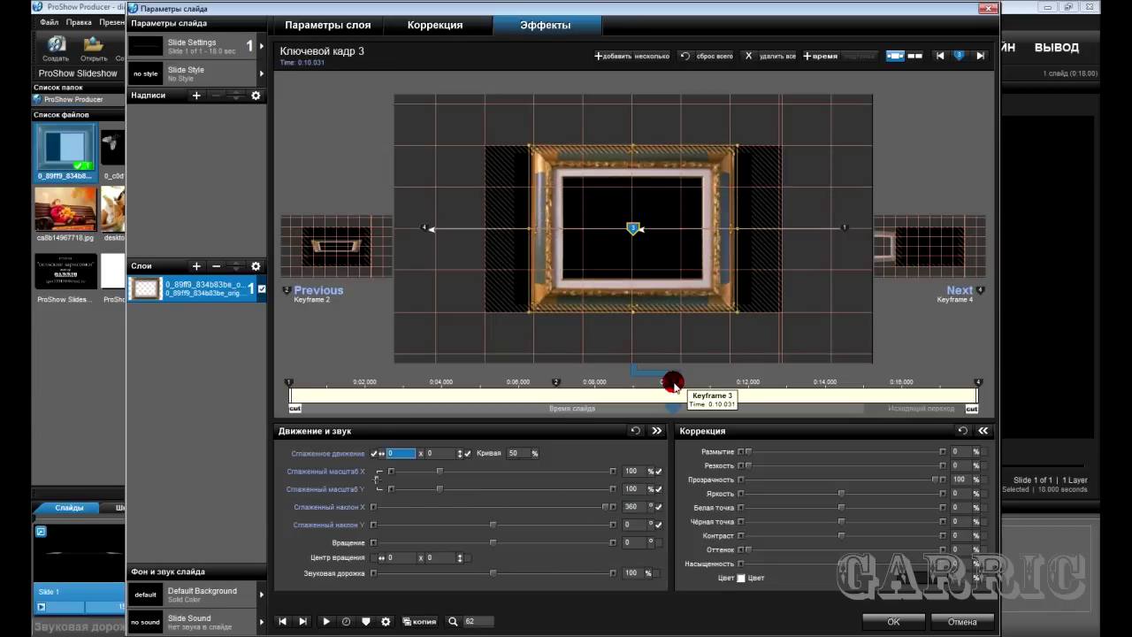
pyautogui.click(976, 382)
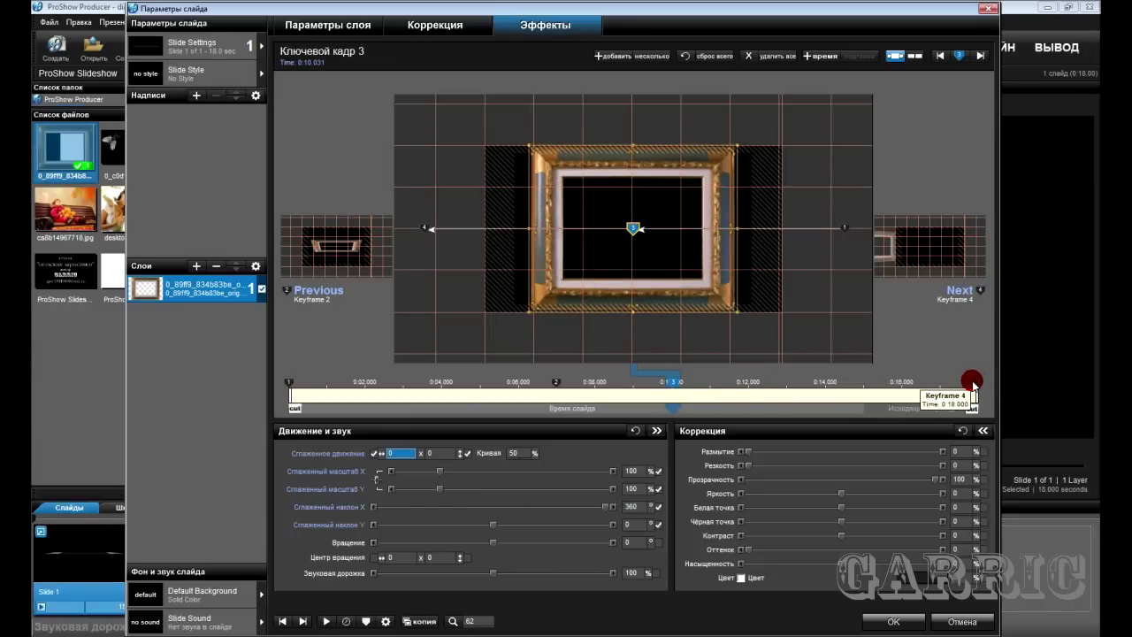
pyautogui.click(632, 505)
pyautogui.write('360')
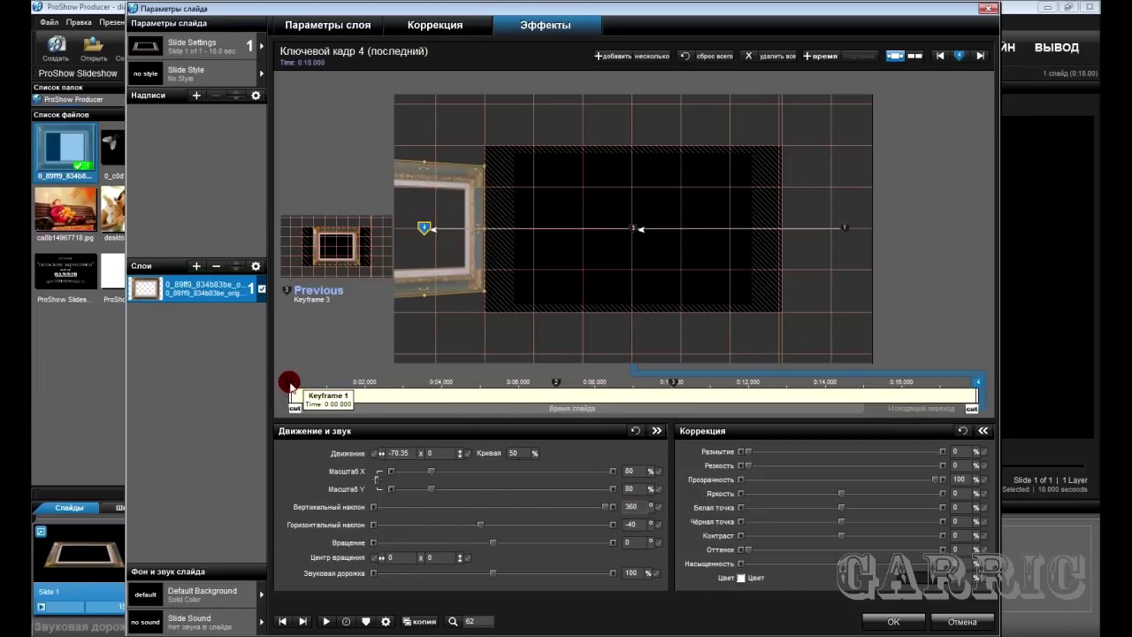
# - Check the starting keyframe's vertical tilt and set the second keyframe's vertical tilt to 0°
pyautogui.click(290, 382)
pyautogui.click(633, 507)
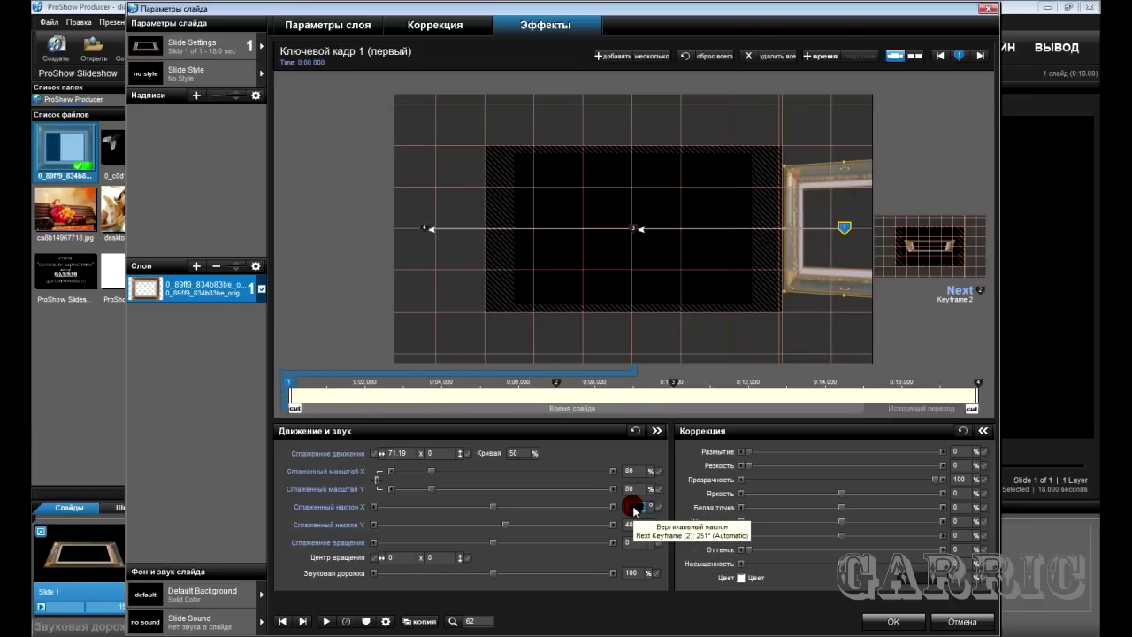
pyautogui.click(557, 382)
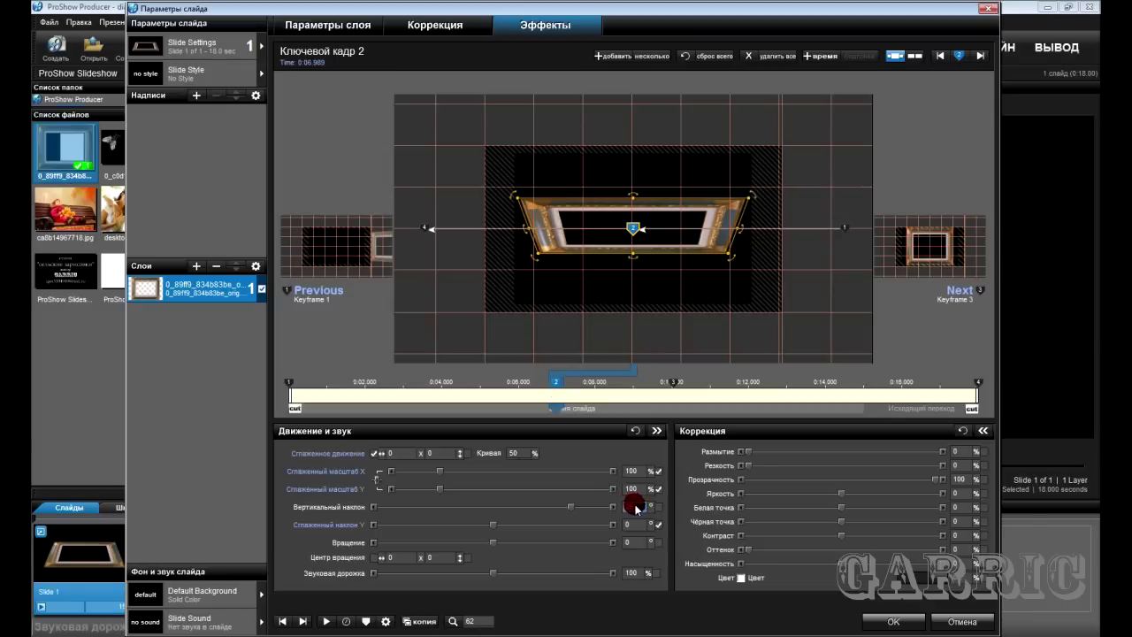
pyautogui.write('0')
pyautogui.press('Return')
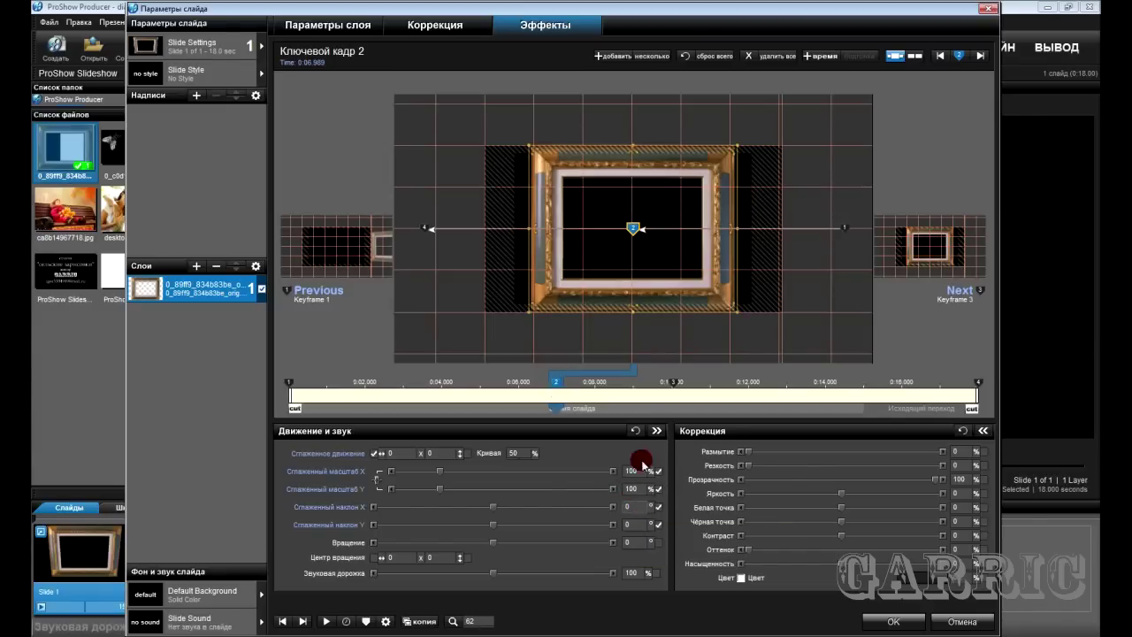
# - Check the tilt values at the third and ending keyframes and preview the frame's flip across the whole slide
pyautogui.click(670, 383)
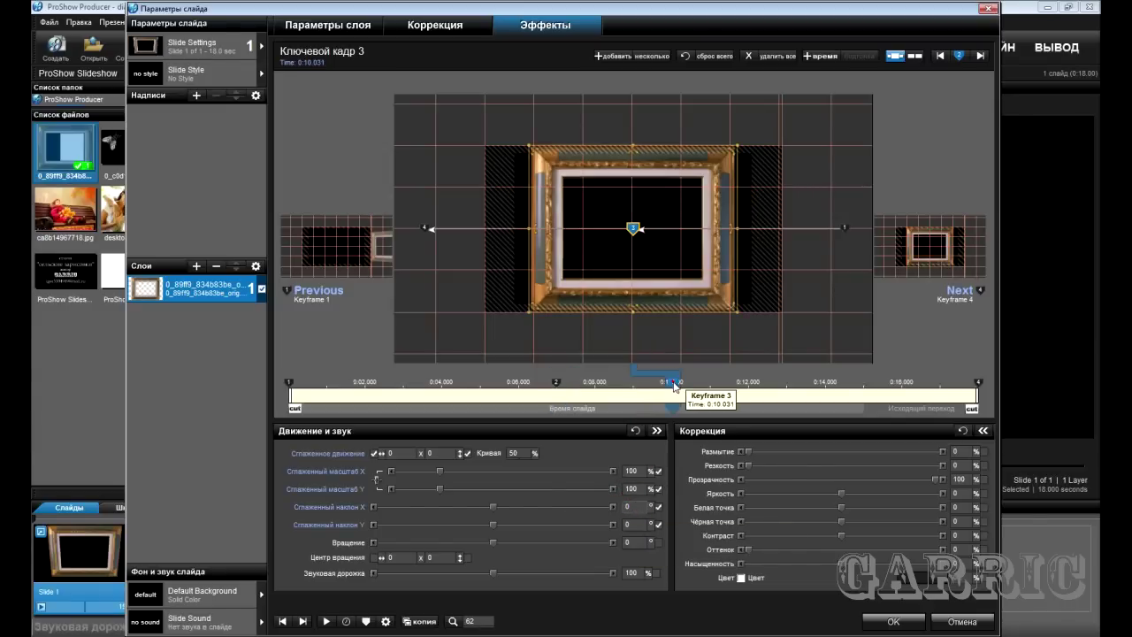
pyautogui.click(977, 382)
pyautogui.click(891, 409)
pyautogui.moveTo(310, 411)
pyautogui.mouseDown()
pyautogui.moveTo(473, 411)
pyautogui.moveTo(532, 426)
pyautogui.moveTo(989, 429)
pyautogui.mouseUp()
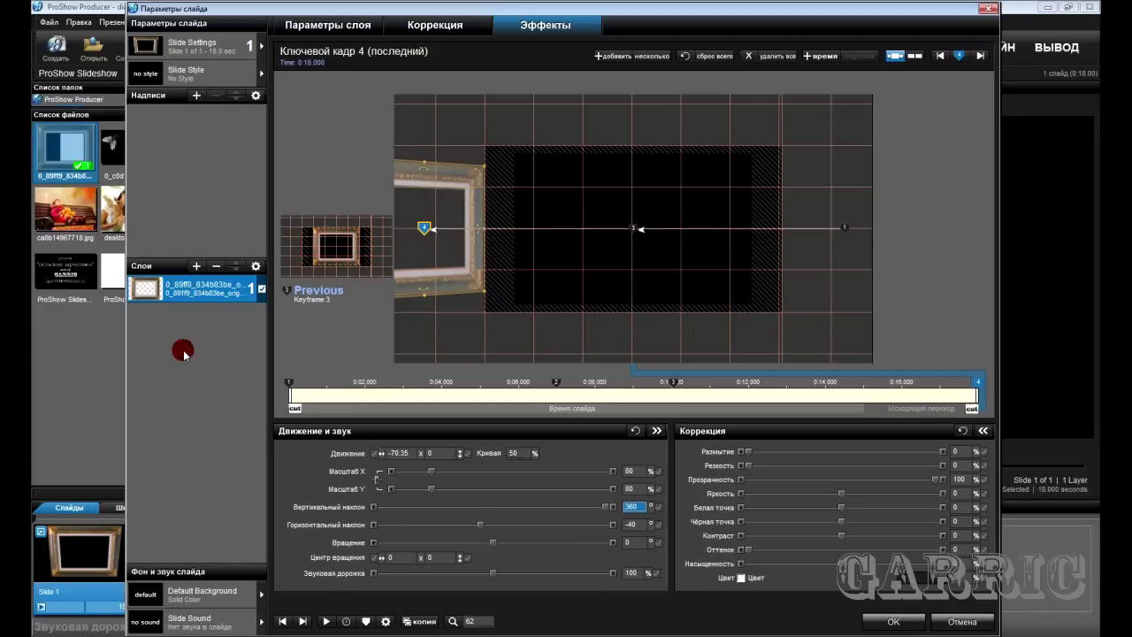
# - Duplicate the picture-frame layer, replace the lower copy's image with ca8b14967718.jpg, and preview the framed photo's motion
pyautogui.rightClick(201, 293)
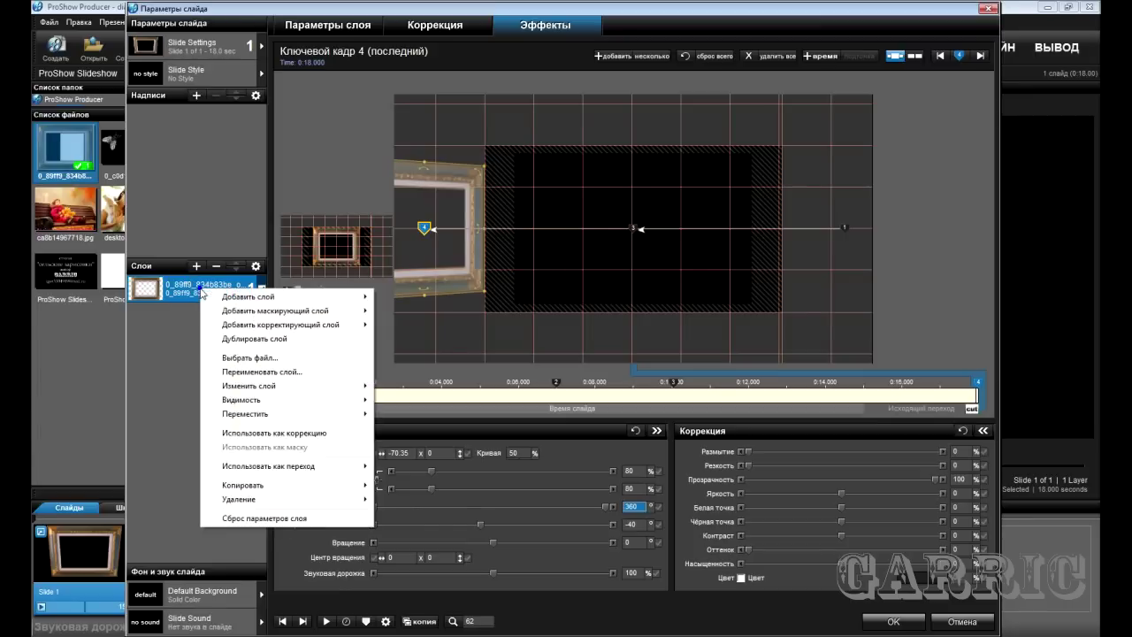
pyautogui.click(247, 342)
pyautogui.click(200, 315)
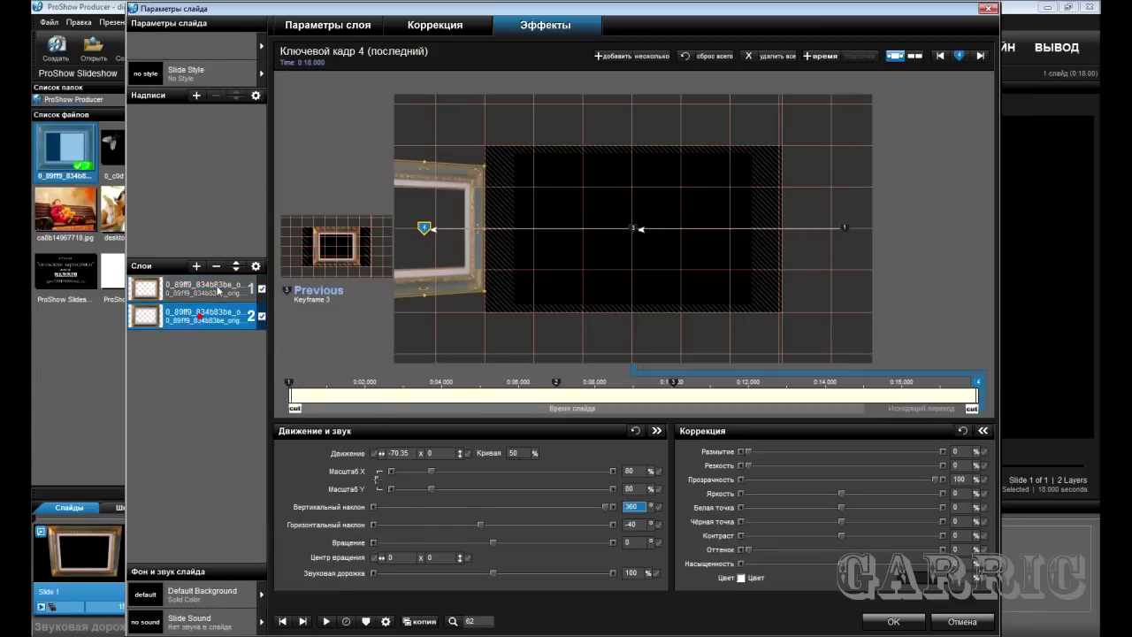
pyautogui.moveTo(298, 13); pyautogui.dragTo(506, 12)
pyautogui.moveTo(86, 196); pyautogui.dragTo(403, 322)
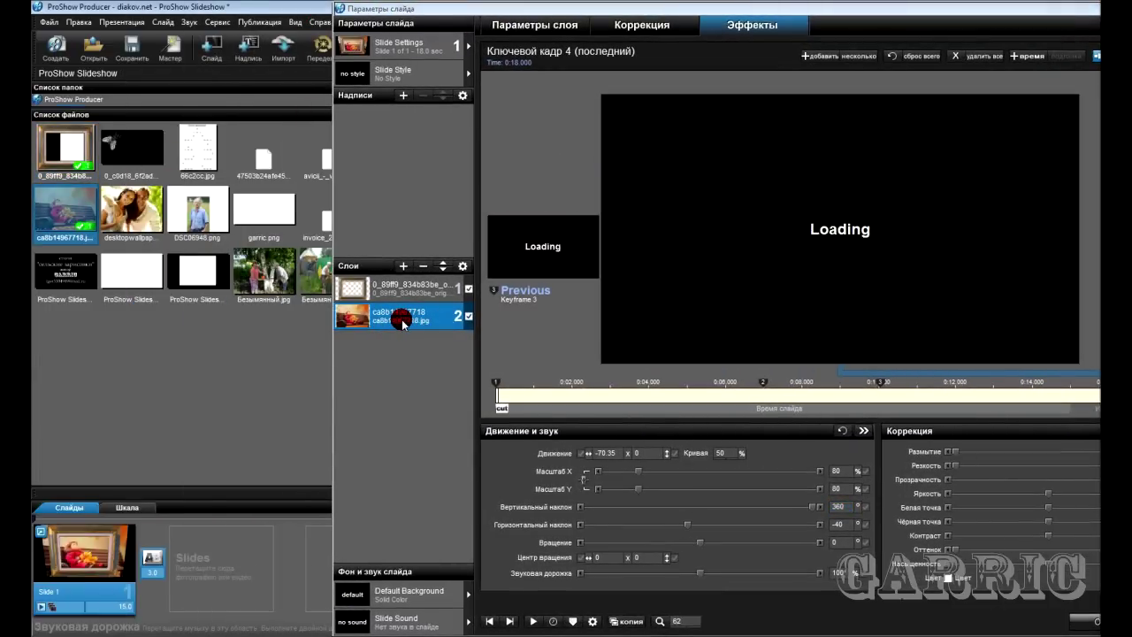
pyautogui.moveTo(484, 11)
pyautogui.mouseDown()
pyautogui.moveTo(434, 31)
pyautogui.moveTo(262, 24)
pyautogui.mouseUp()
pyautogui.moveTo(390, 421)
pyautogui.mouseDown()
pyautogui.moveTo(732, 434)
pyautogui.moveTo(760, 446)
pyautogui.mouseUp()
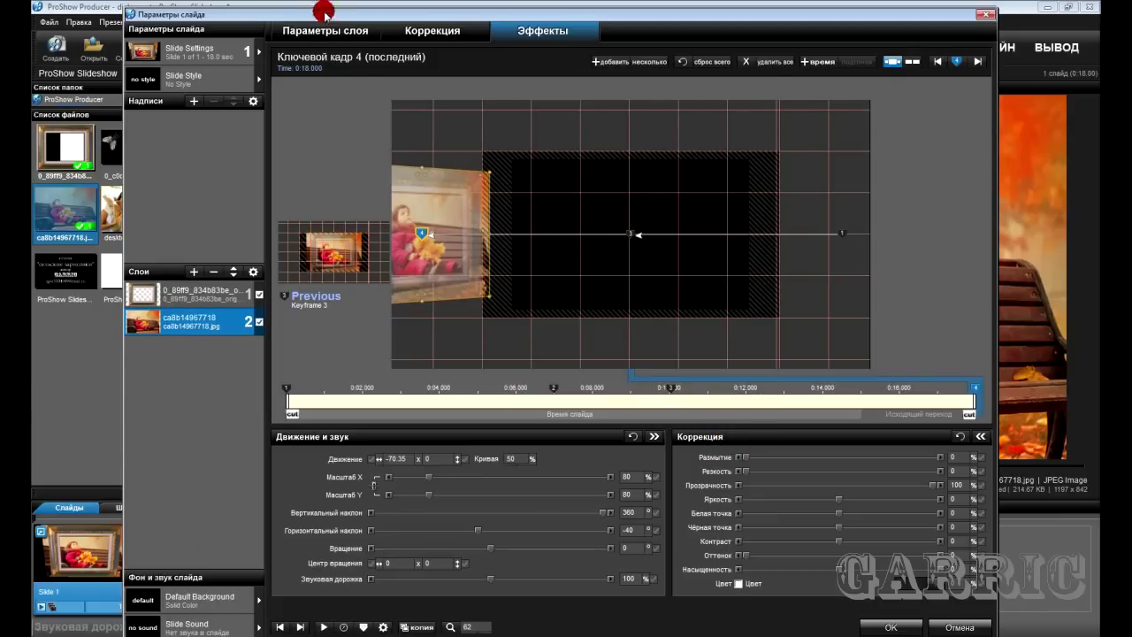
# - Duplicate the picture-frame layer again and replace the middle copy's image with the white-rectangle-on-black mask picture
pyautogui.moveTo(325, 12); pyautogui.dragTo(407, 23)
pyautogui.rightClick(262, 306)
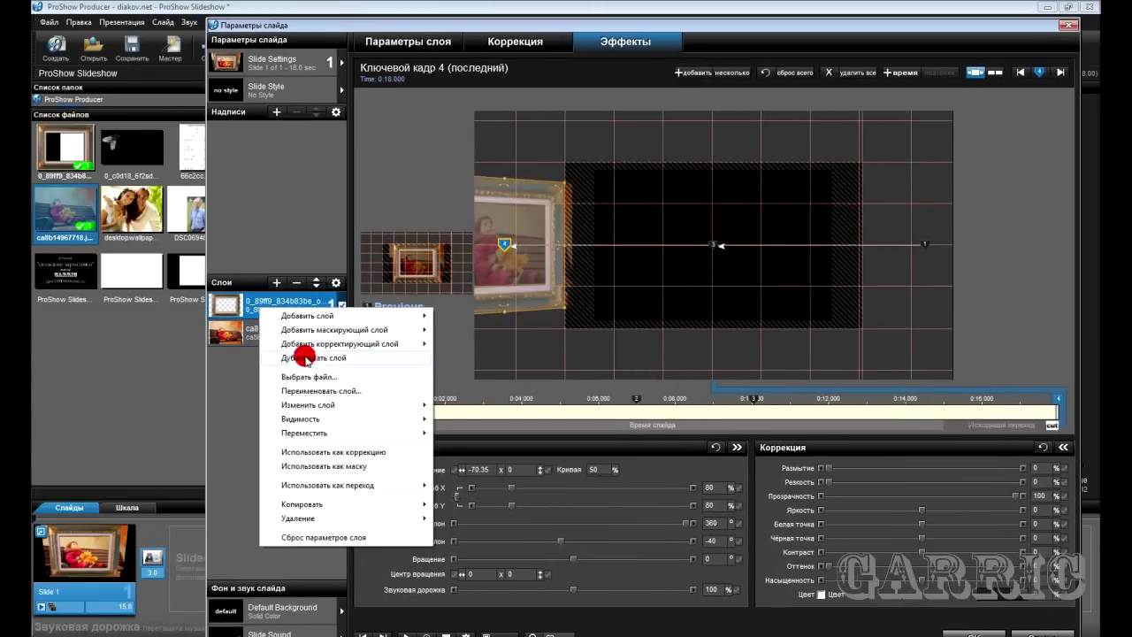
pyautogui.click(306, 357)
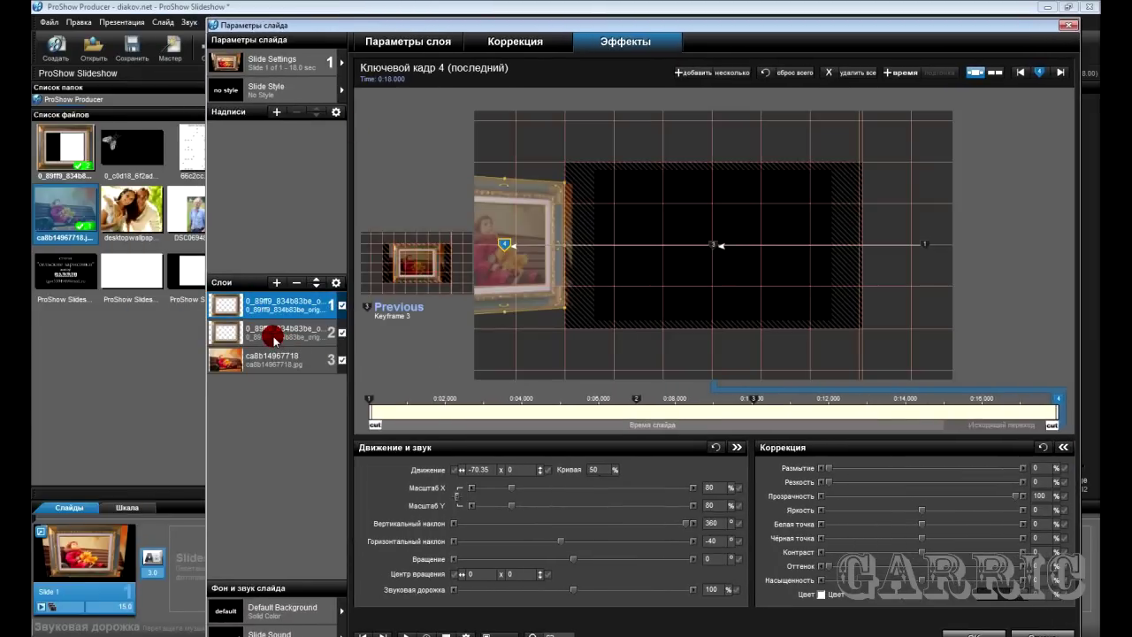
pyautogui.click(274, 334)
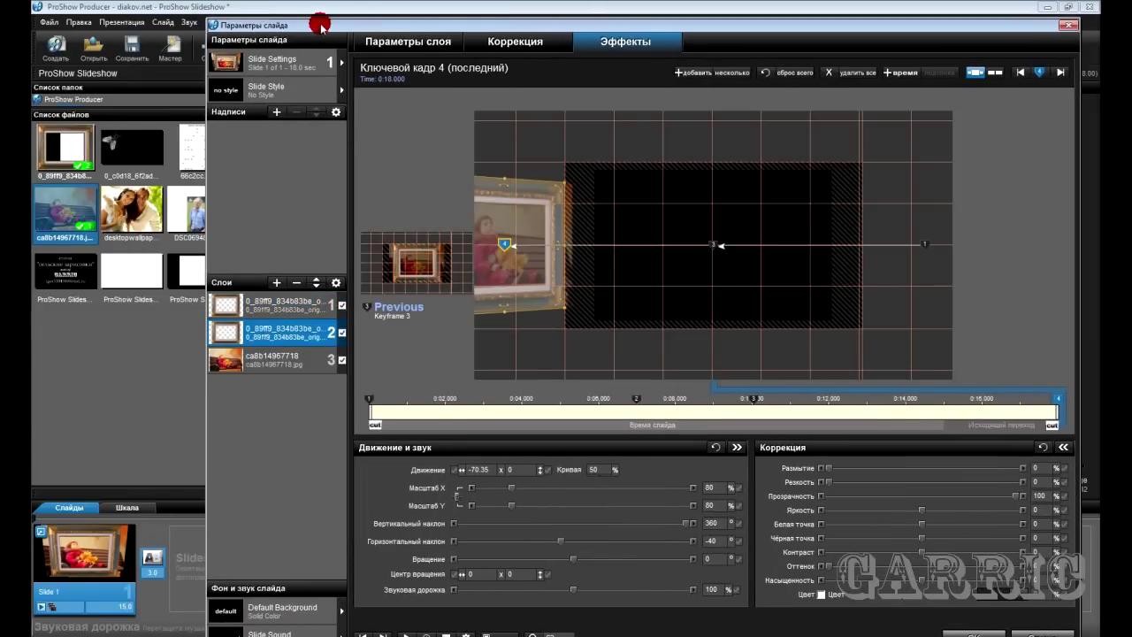
pyautogui.moveTo(320, 25); pyautogui.dragTo(399, 20)
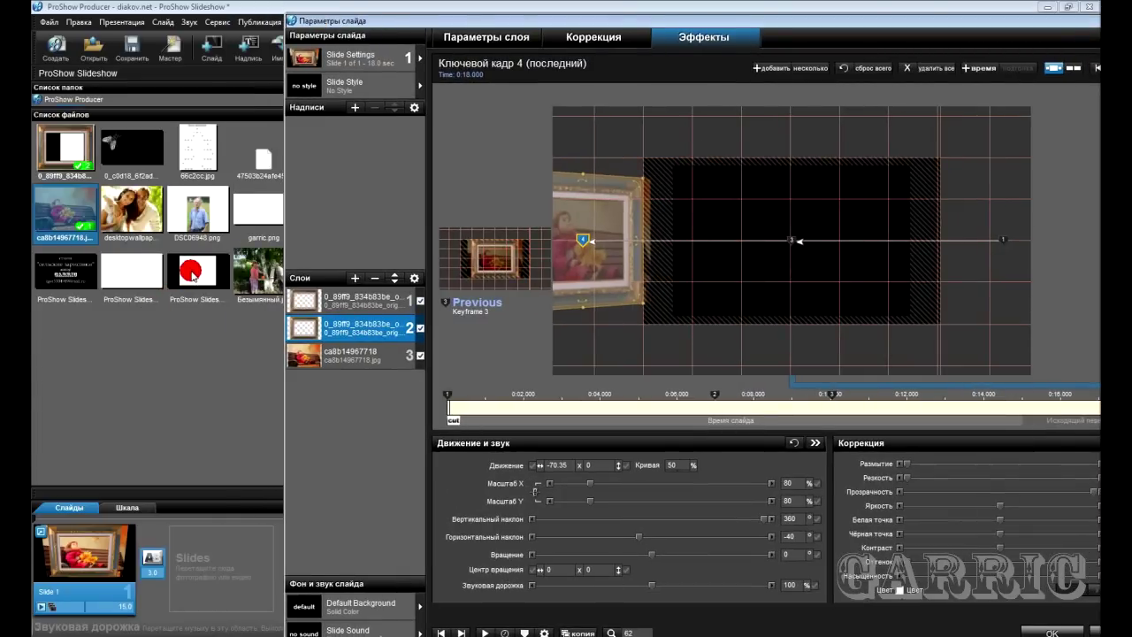
pyautogui.moveTo(193, 275); pyautogui.dragTo(345, 329)
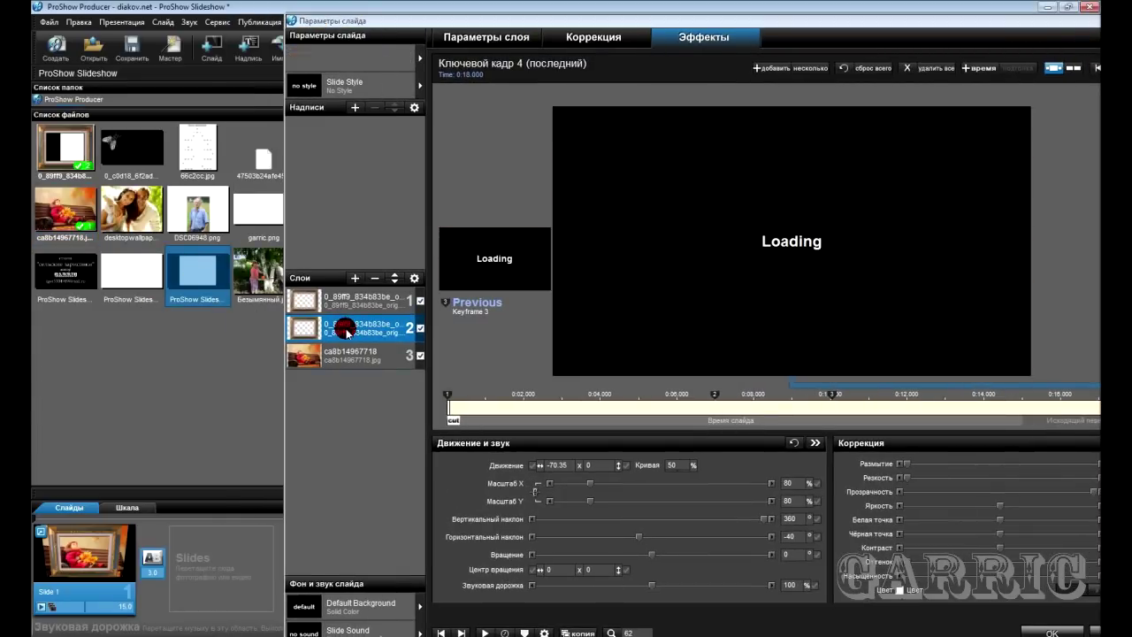
pyautogui.moveTo(555, 19); pyautogui.dragTo(402, 7)
# - Use the white-rectangle layer as a mask for the photo layer and play the slide preview
pyautogui.rightClick(218, 316)
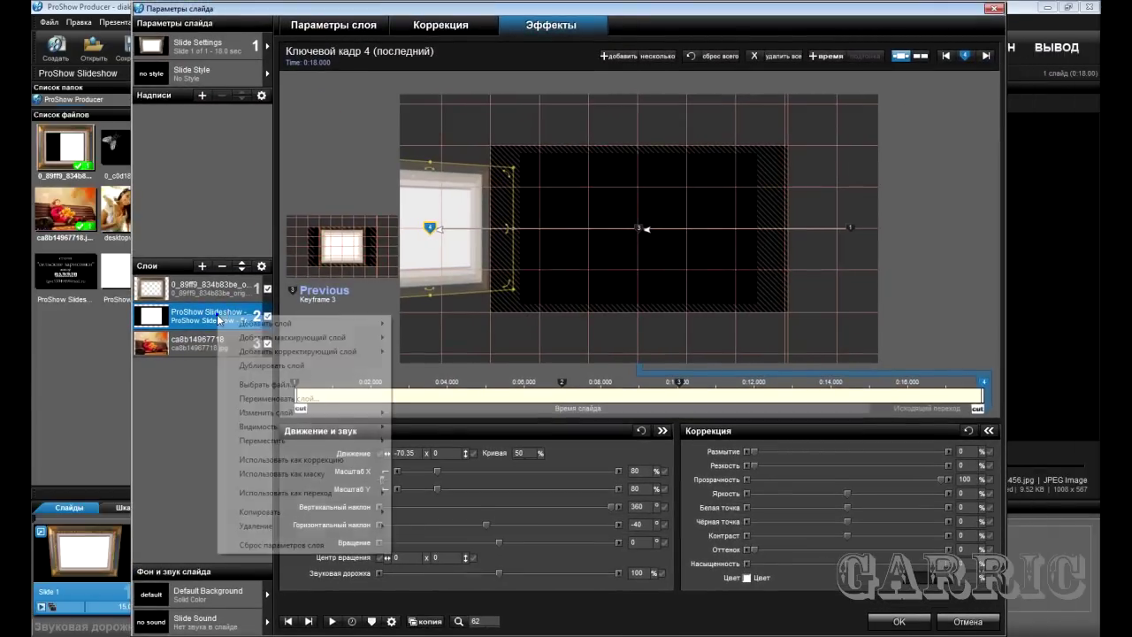
pyautogui.click(296, 475)
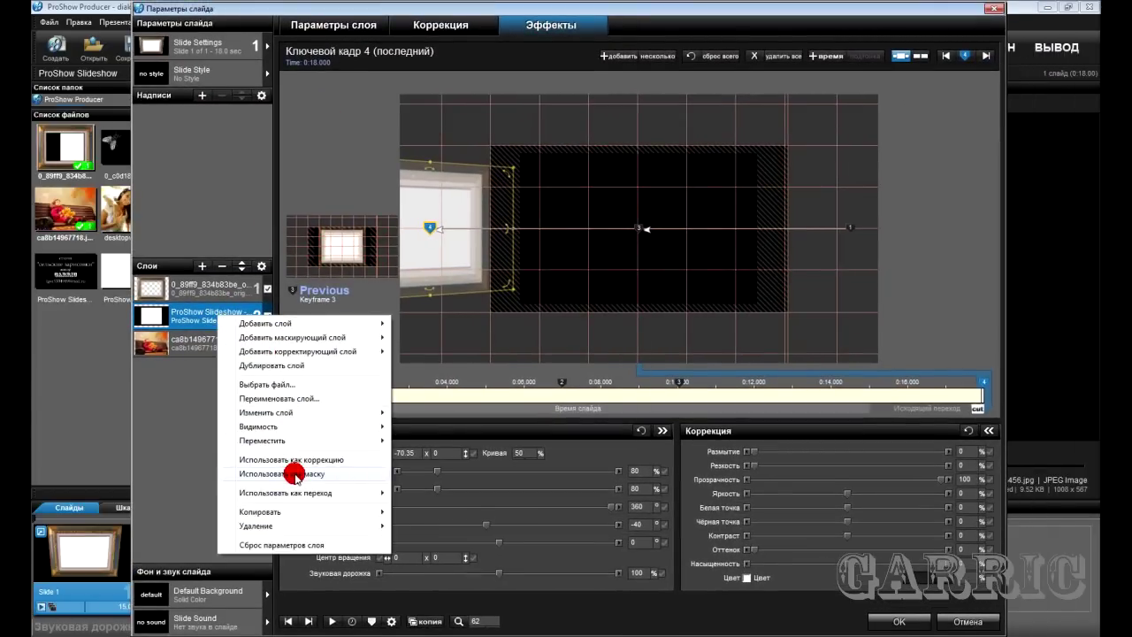
pyautogui.click(296, 476)
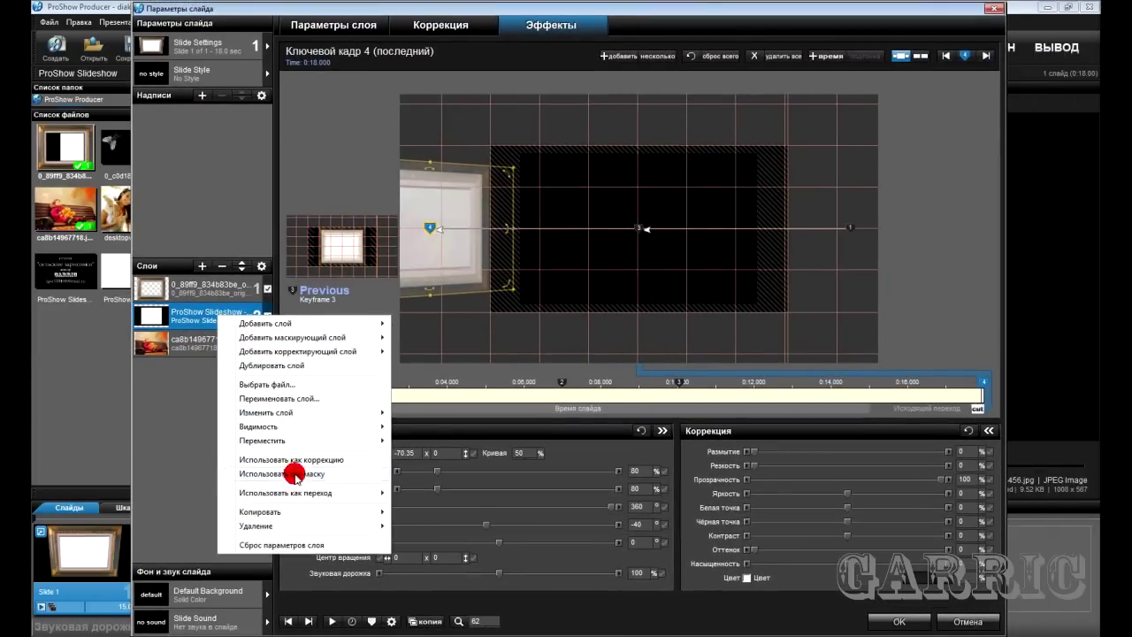
pyautogui.click(395, 585)
pyautogui.click(331, 622)
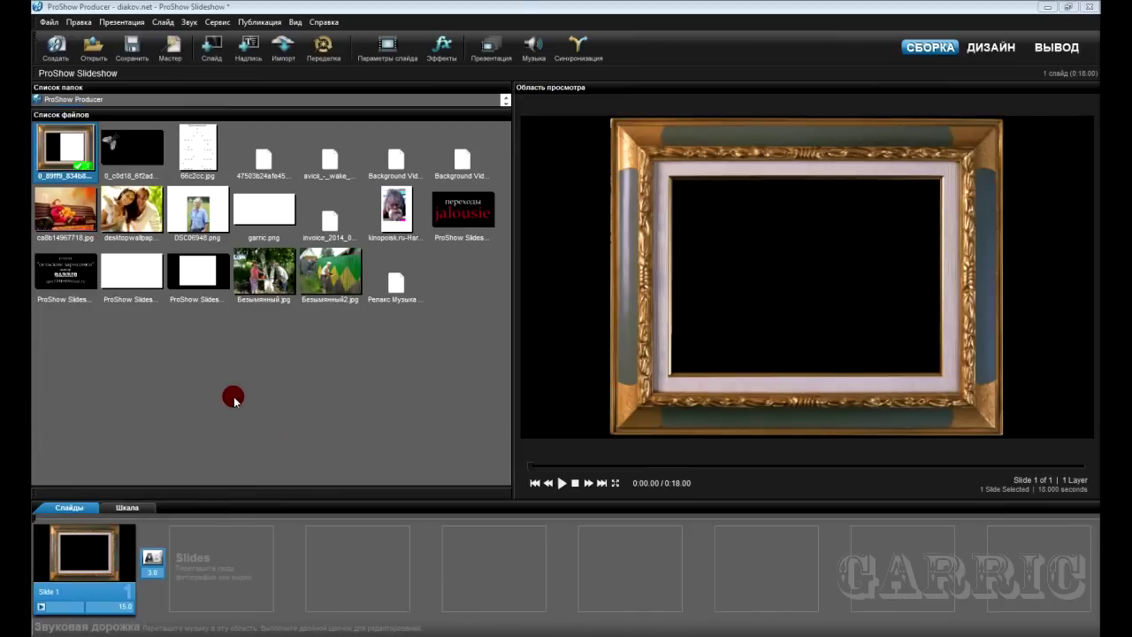
# - Open the settings of the single-layer slide, select the picture-frame layer, and preview its keyframed motion
pyautogui.doubleClick(95, 557)
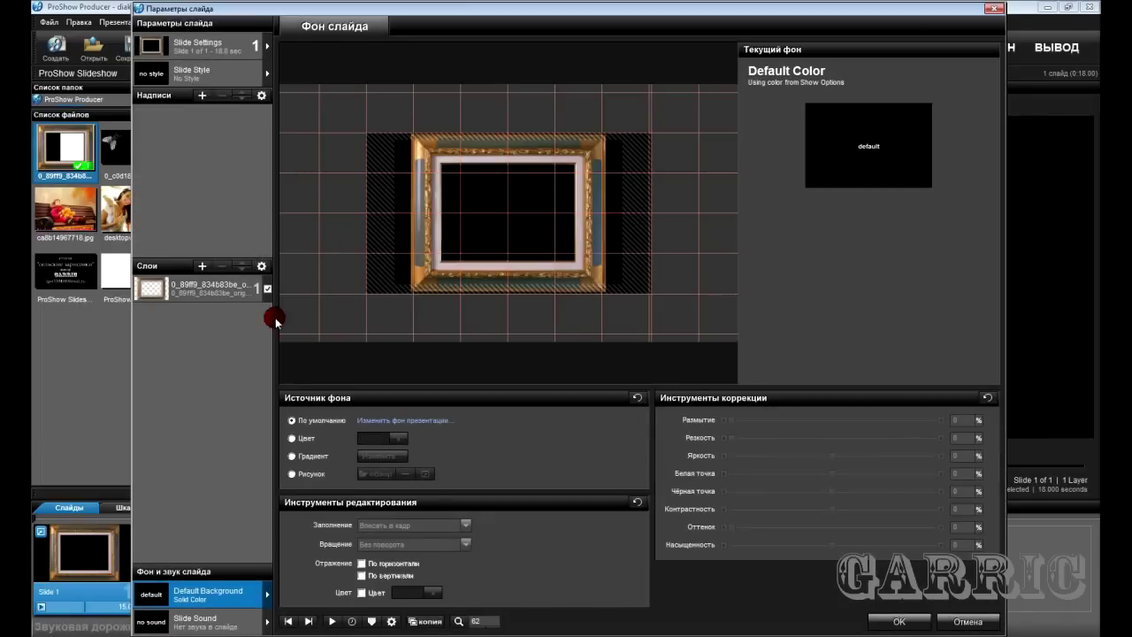
pyautogui.click(231, 290)
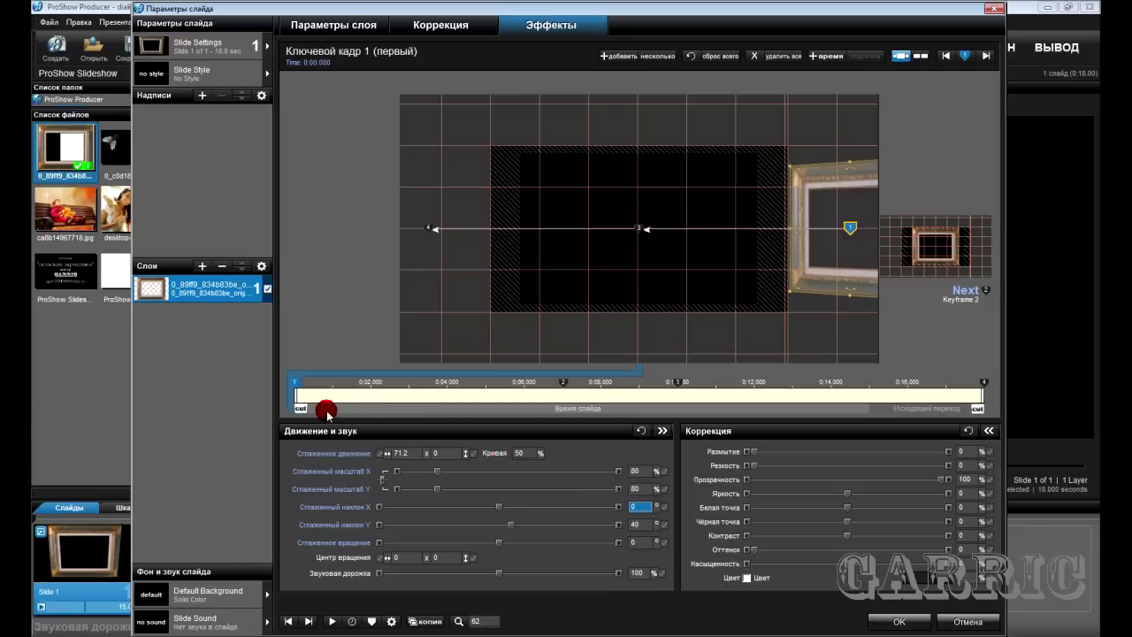
pyautogui.moveTo(322, 410)
pyautogui.mouseDown()
pyautogui.moveTo(985, 426)
pyautogui.moveTo(341, 407)
pyautogui.moveTo(265, 391)
pyautogui.mouseUp()
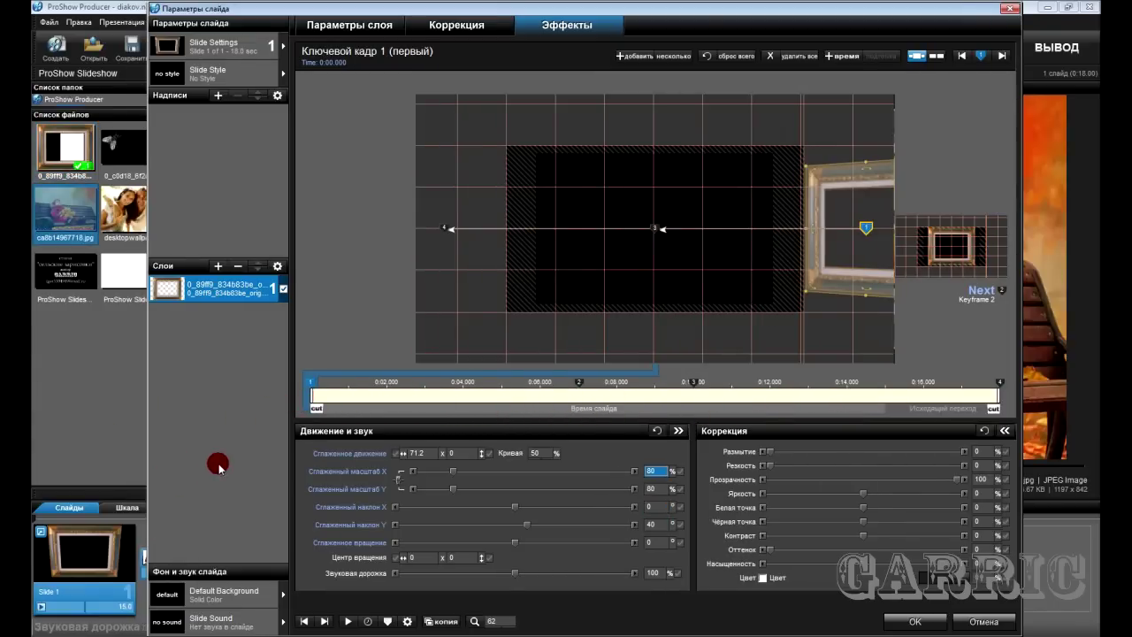
# - Add ca8b14967718.jpg from the file list as a second layer beneath the picture frame
pyautogui.moveTo(302, 8); pyautogui.dragTo(380, 11)
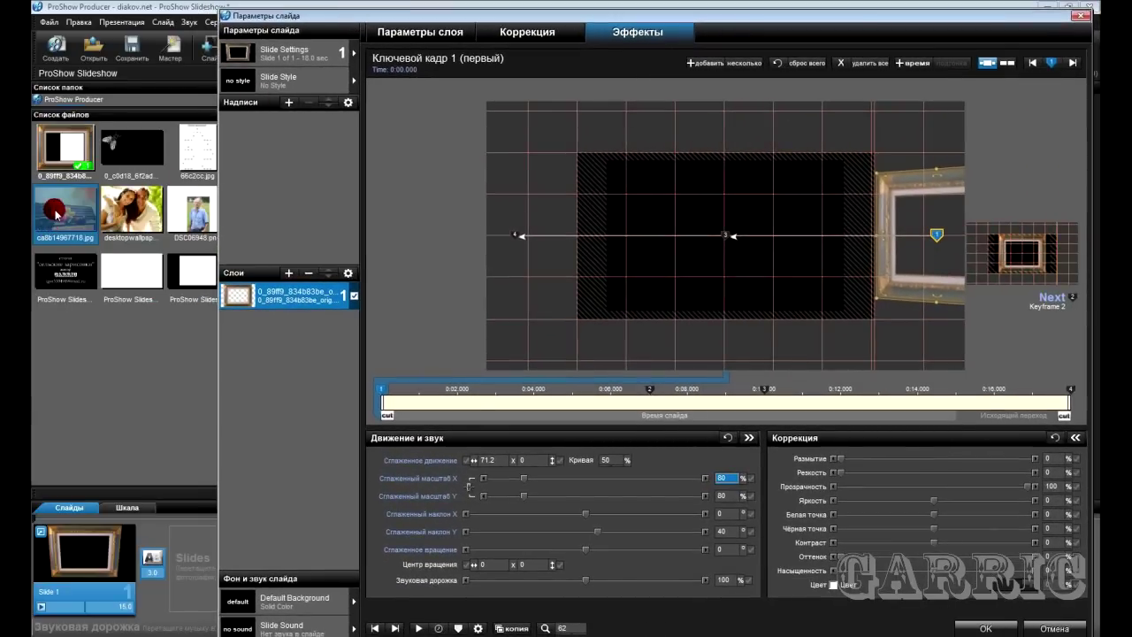
pyautogui.moveTo(242, 339); pyautogui.dragTo(241, 339)
pyautogui.moveTo(492, 19); pyautogui.dragTo(398, 12)
pyautogui.click(305, 534)
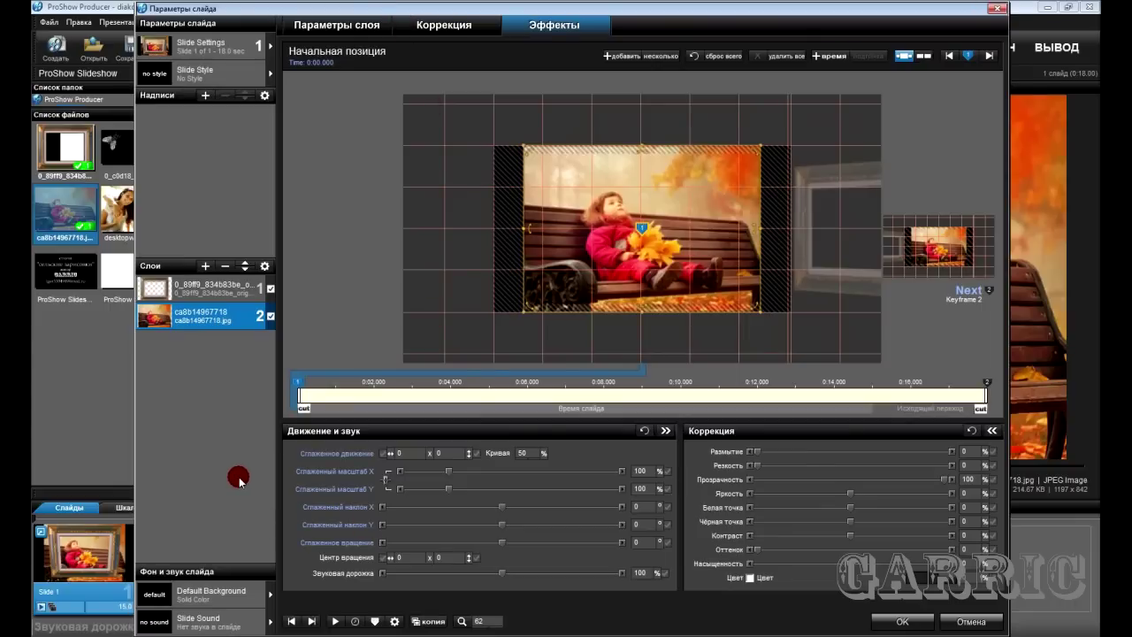
# - Add a modifier to the photo layer's horizontal position (Панорамирование X) that takes its value from the same property of Layer 1, the picture frame
pyautogui.click(234, 294)
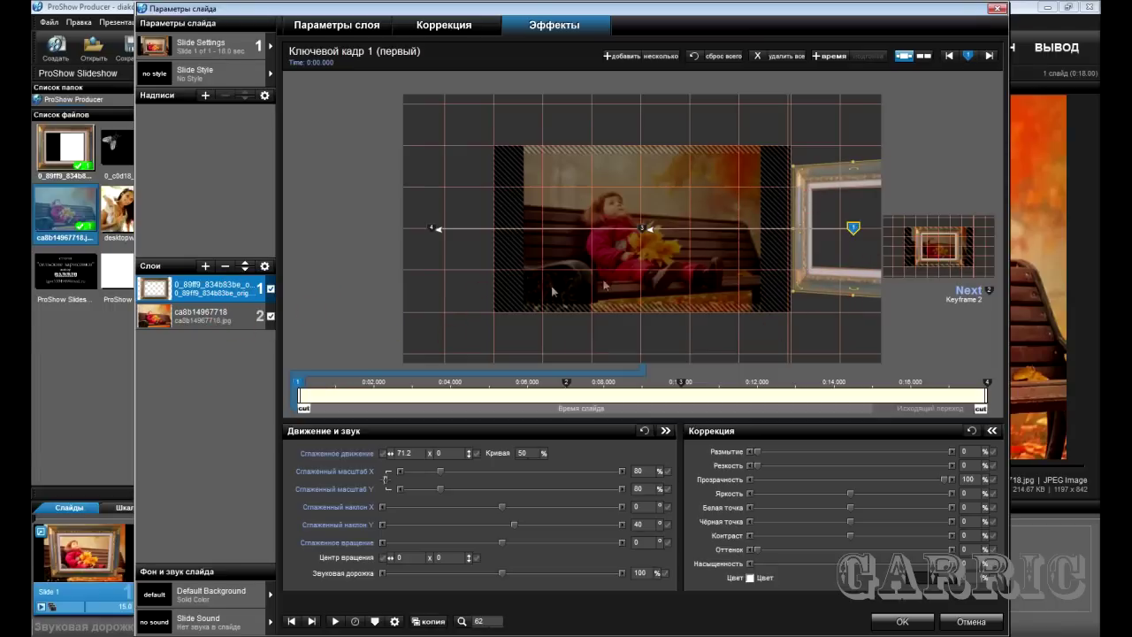
pyautogui.click(222, 320)
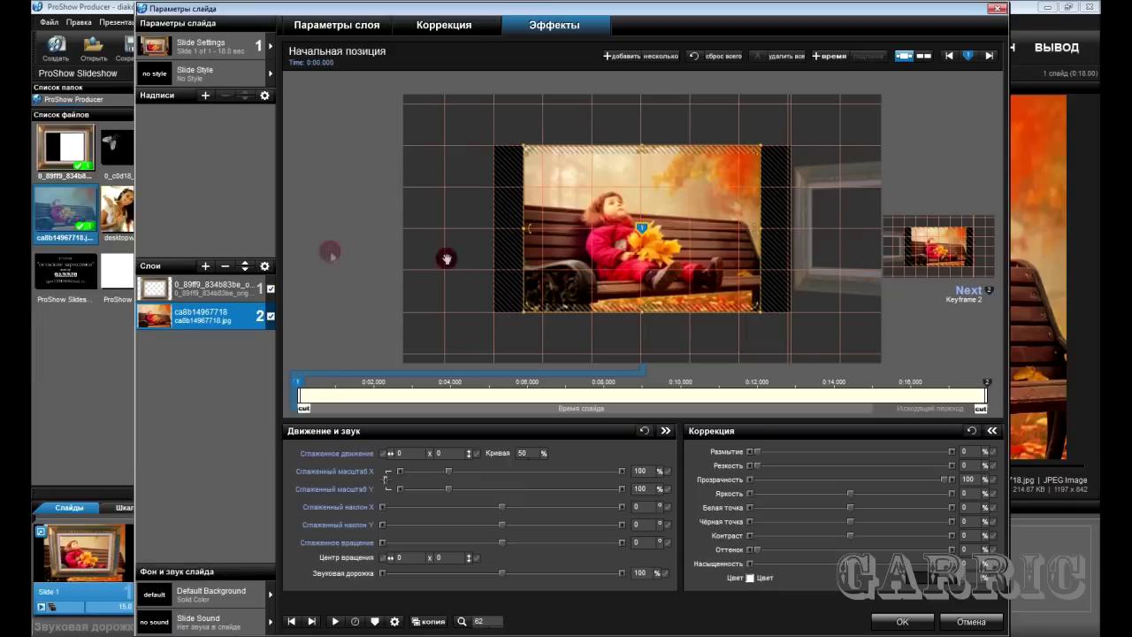
pyautogui.rightClick(416, 454)
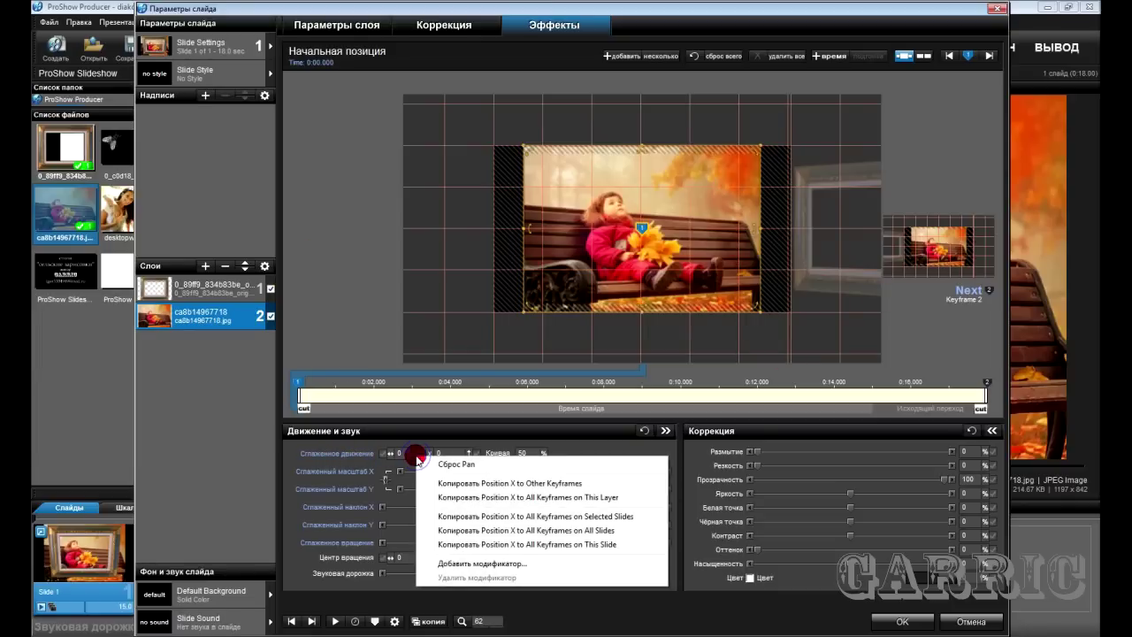
pyautogui.click(449, 566)
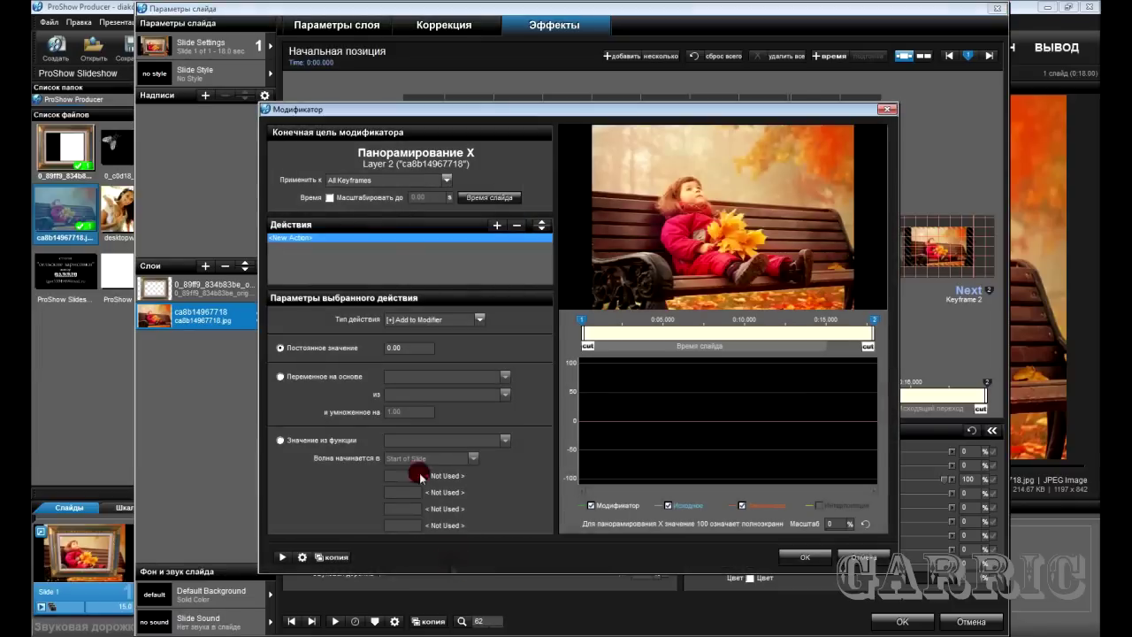
pyautogui.click(280, 375)
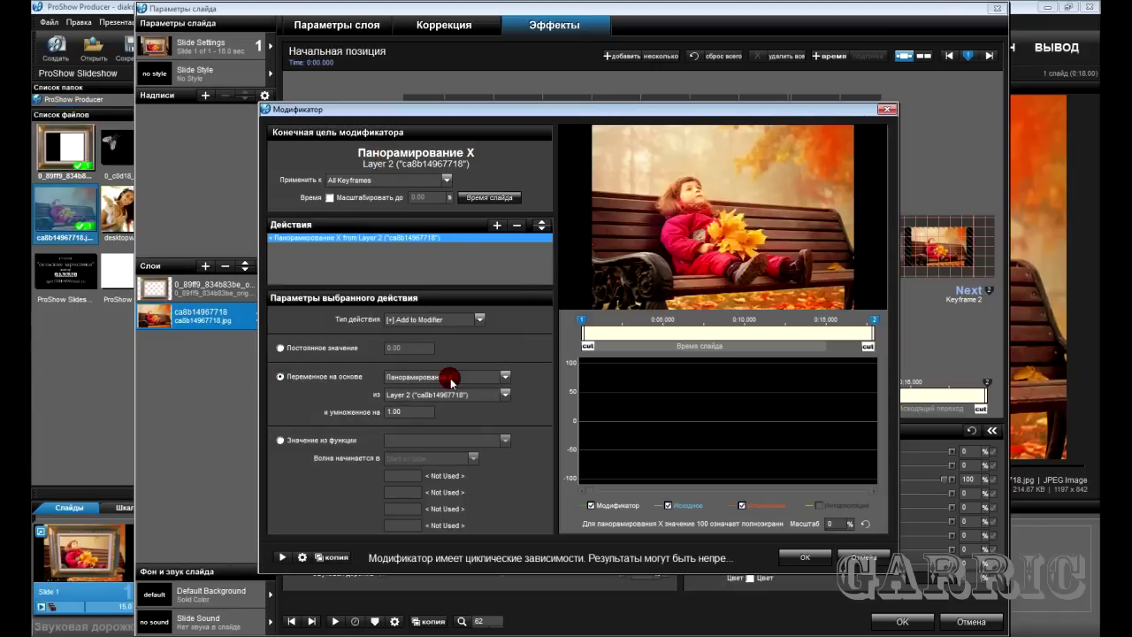
pyautogui.click(448, 395)
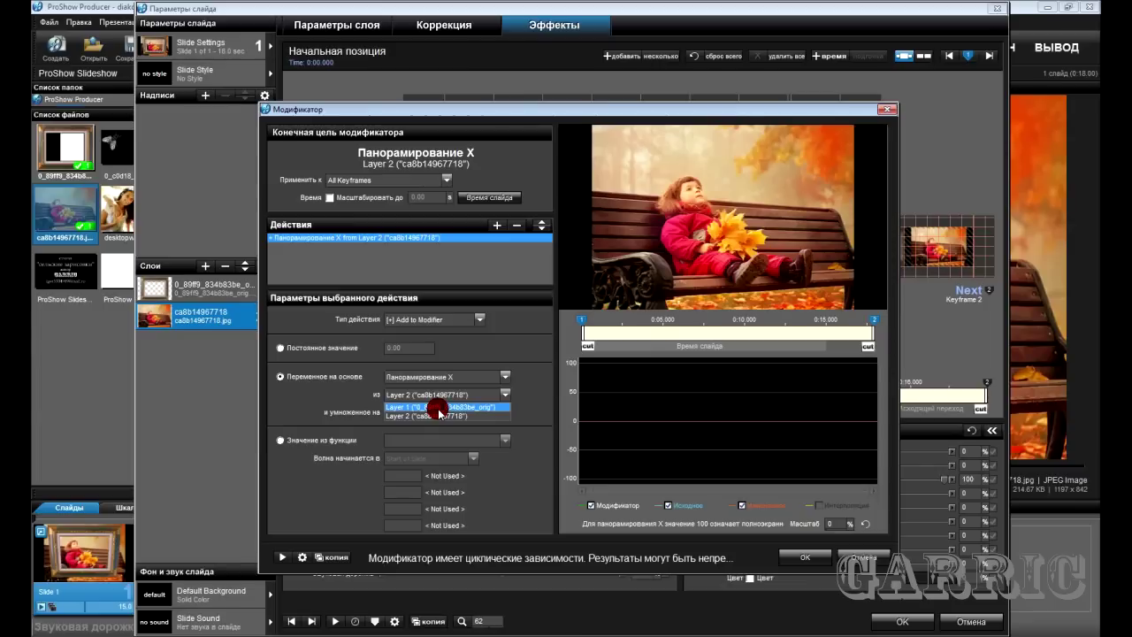
pyautogui.click(440, 407)
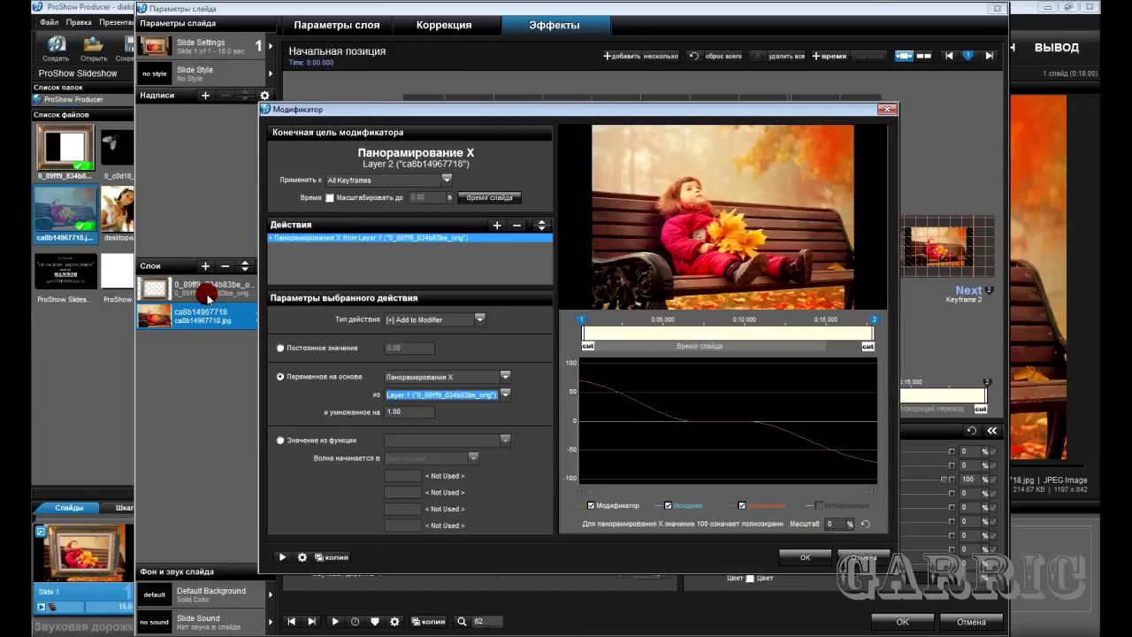
pyautogui.click(791, 557)
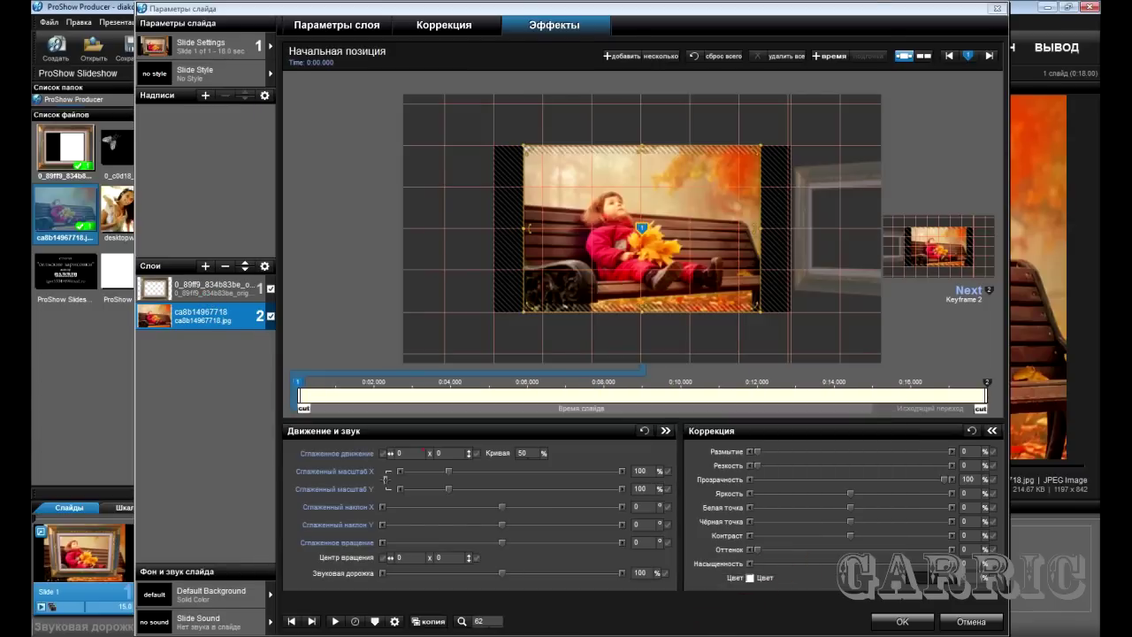
# - Add a modifier to the photo layer's Горизонтальный наклон that is based on the Горизонтальный наклон of the picture-frame layer
pyautogui.click(228, 290)
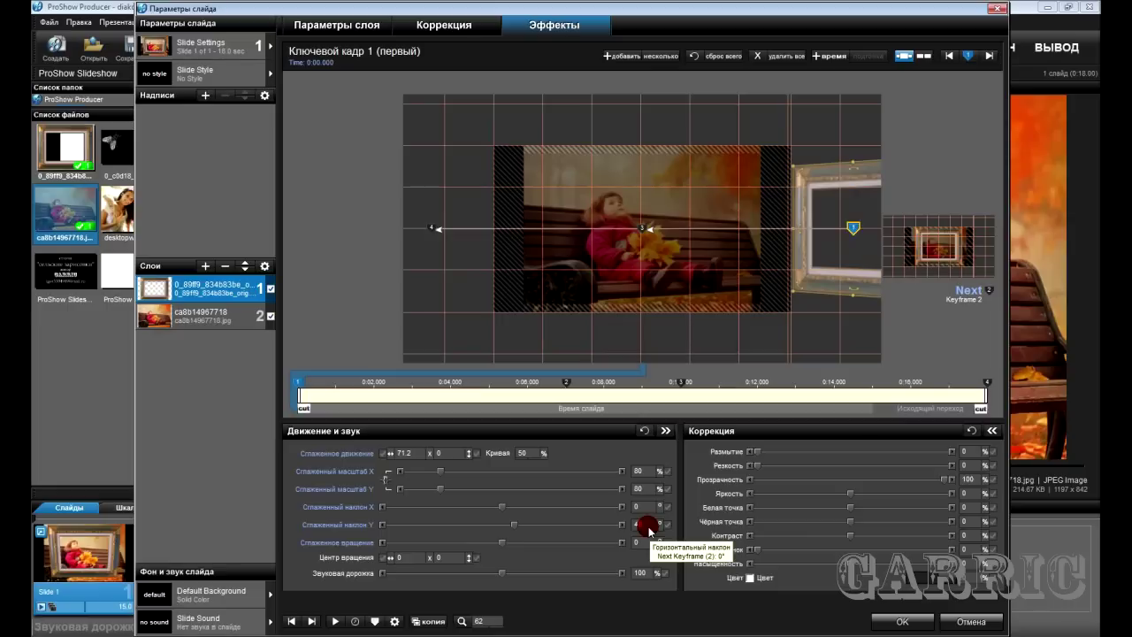
pyautogui.click(224, 317)
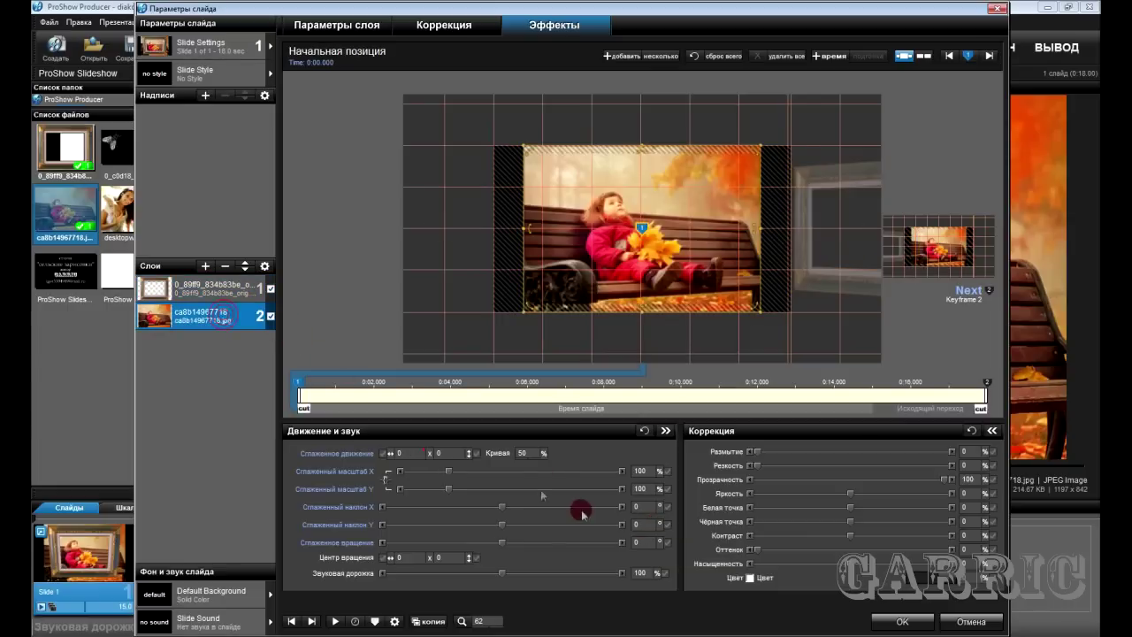
pyautogui.rightClick(649, 526)
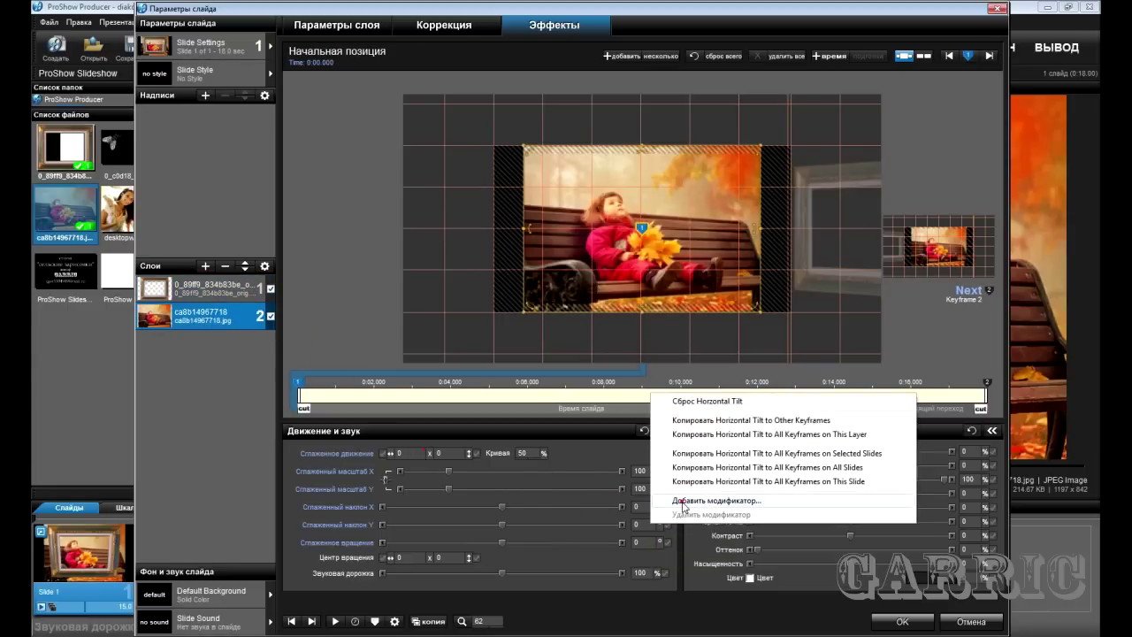
pyautogui.click(683, 501)
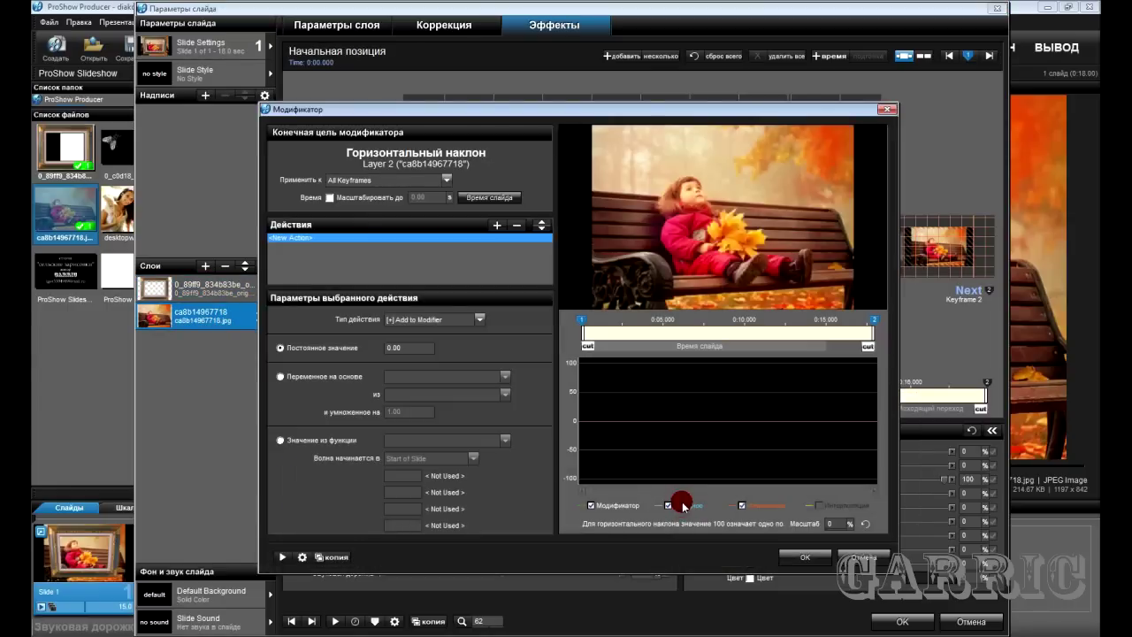
pyautogui.click(279, 376)
pyautogui.click(431, 377)
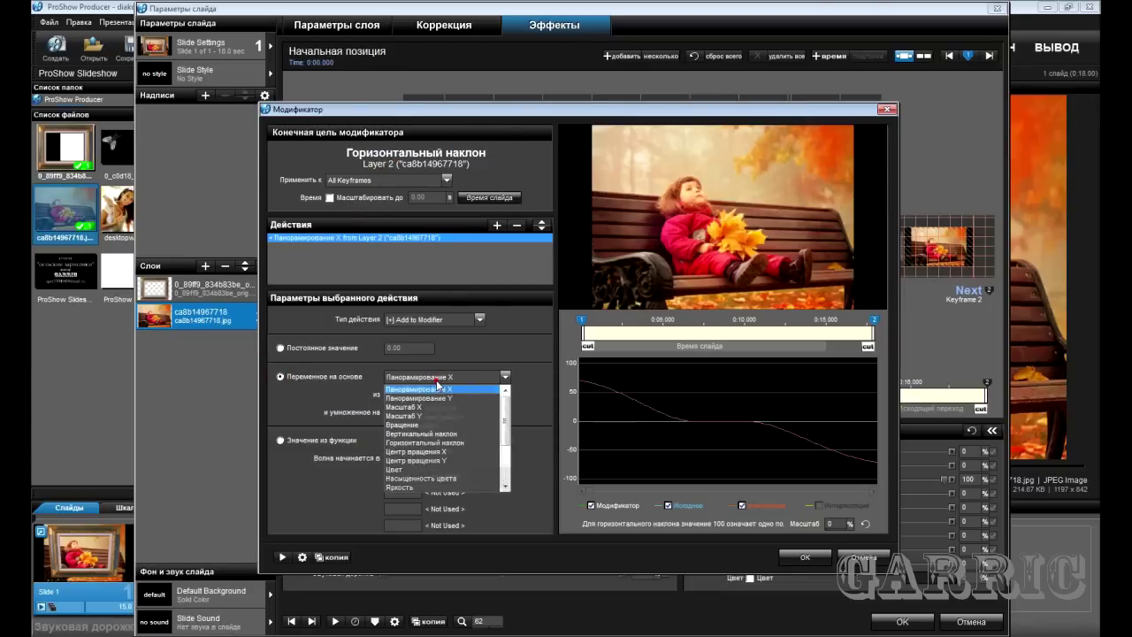
pyautogui.click(437, 398)
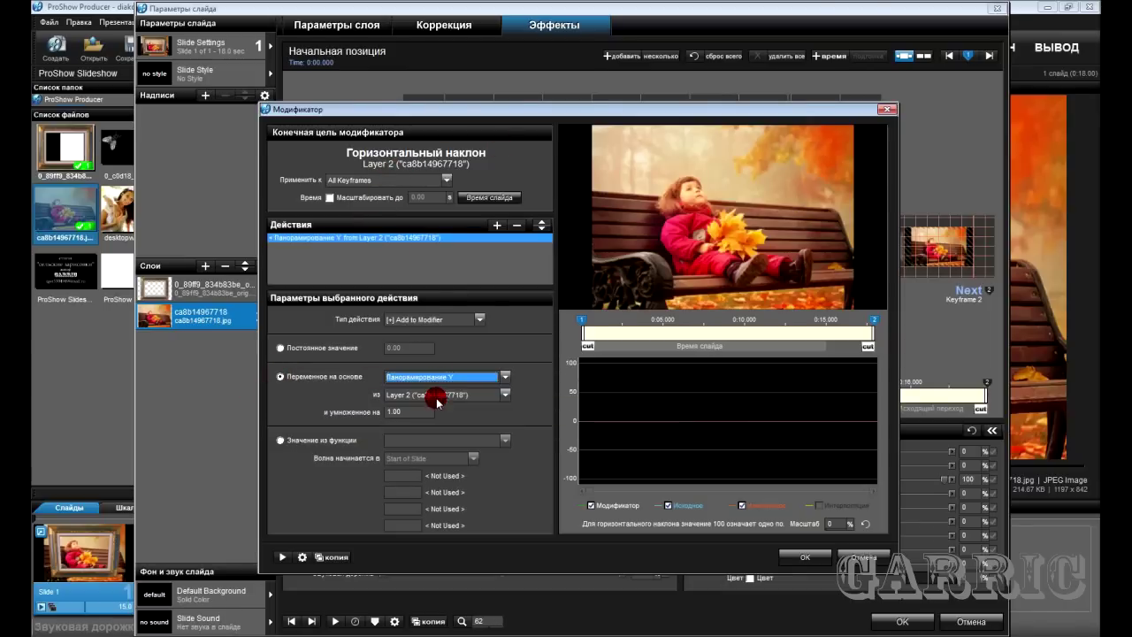
pyautogui.click(507, 377)
pyautogui.click(432, 441)
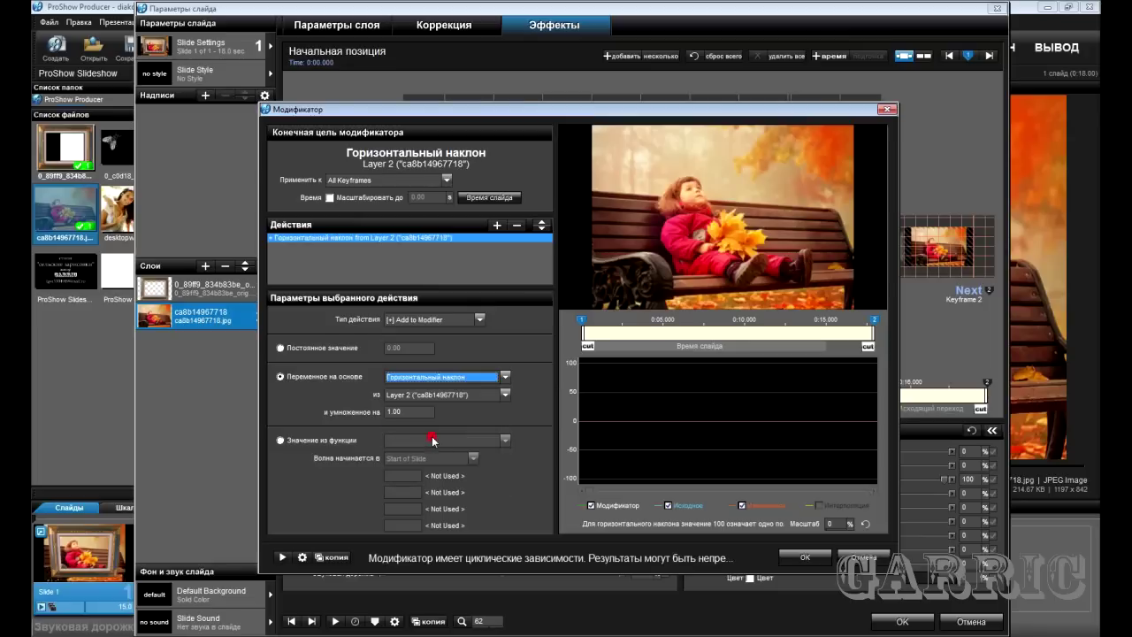
pyautogui.click(499, 397)
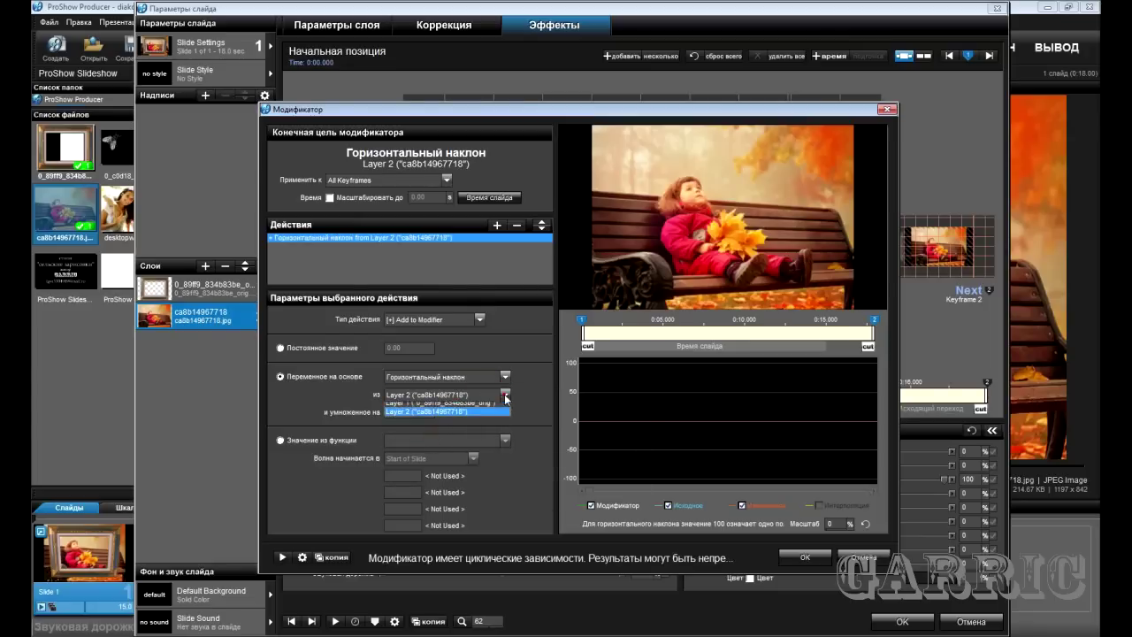
pyautogui.click(440, 407)
pyautogui.click(803, 556)
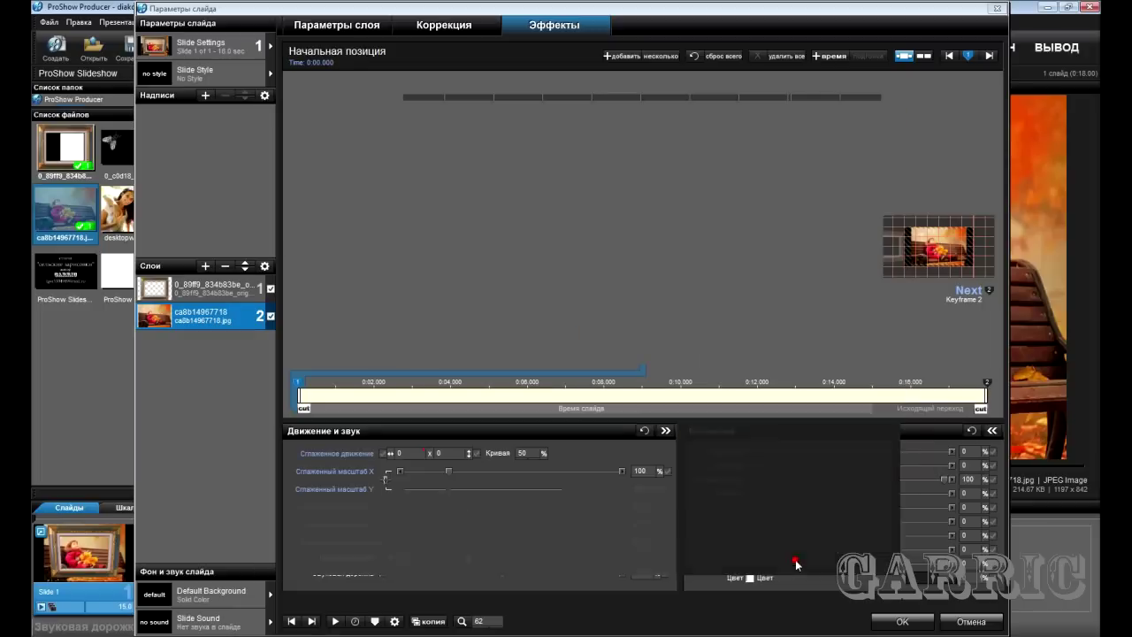
# - Check the picture frame's keyframes and add a Вертикальный наклон modifier to the photo layer, based on the same property of Layer 1
pyautogui.click(211, 295)
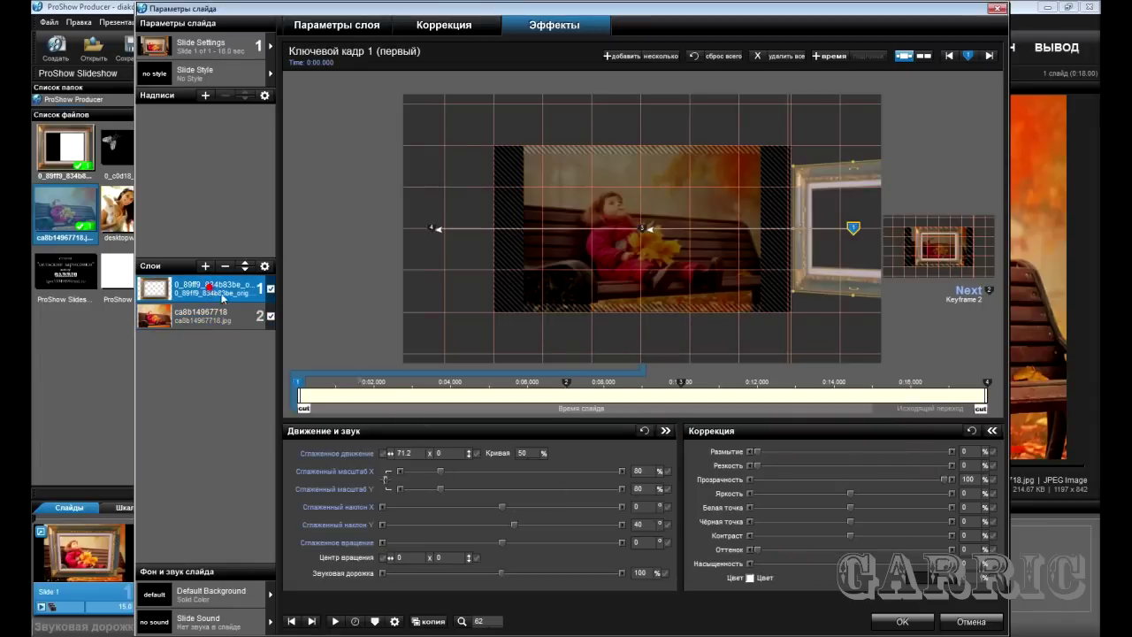
pyautogui.click(566, 384)
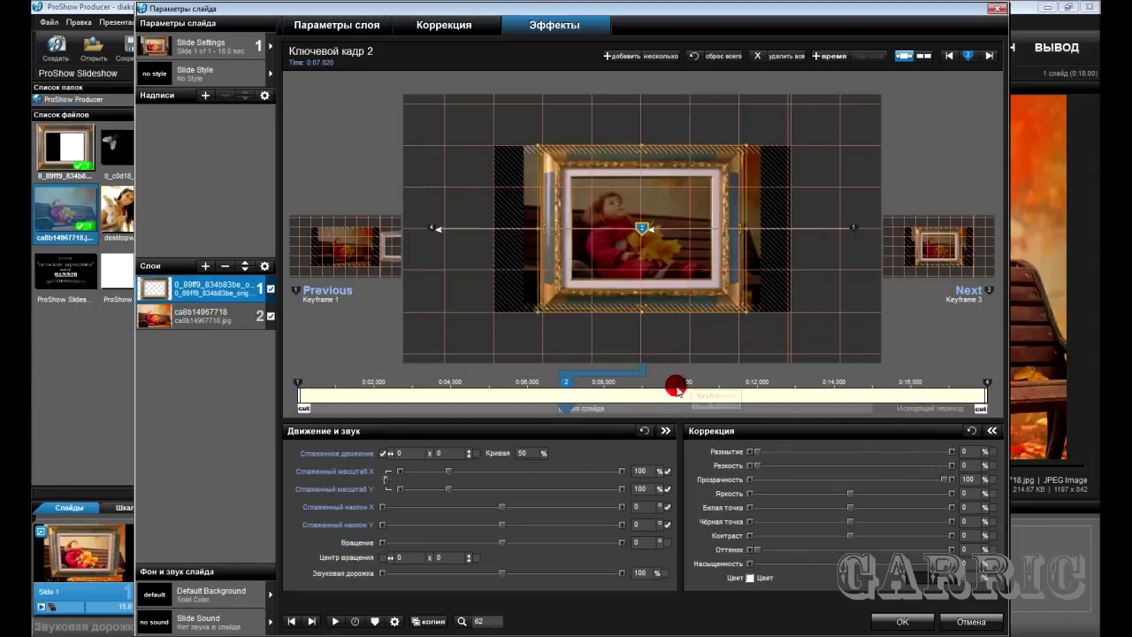
pyautogui.click(682, 383)
pyautogui.click(644, 502)
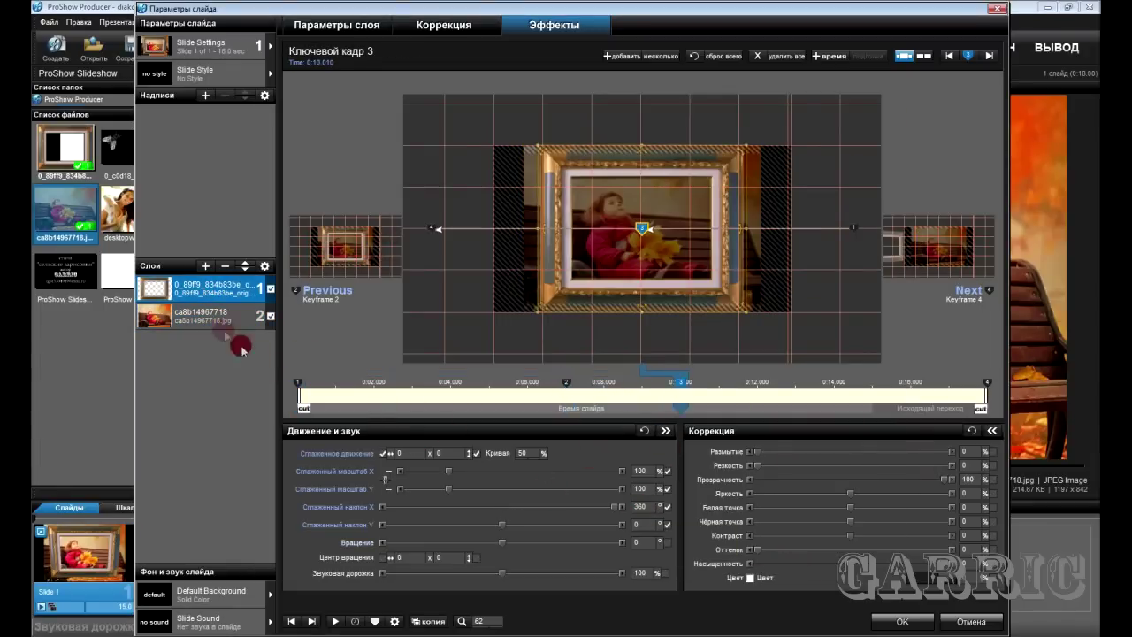
pyautogui.click(249, 325)
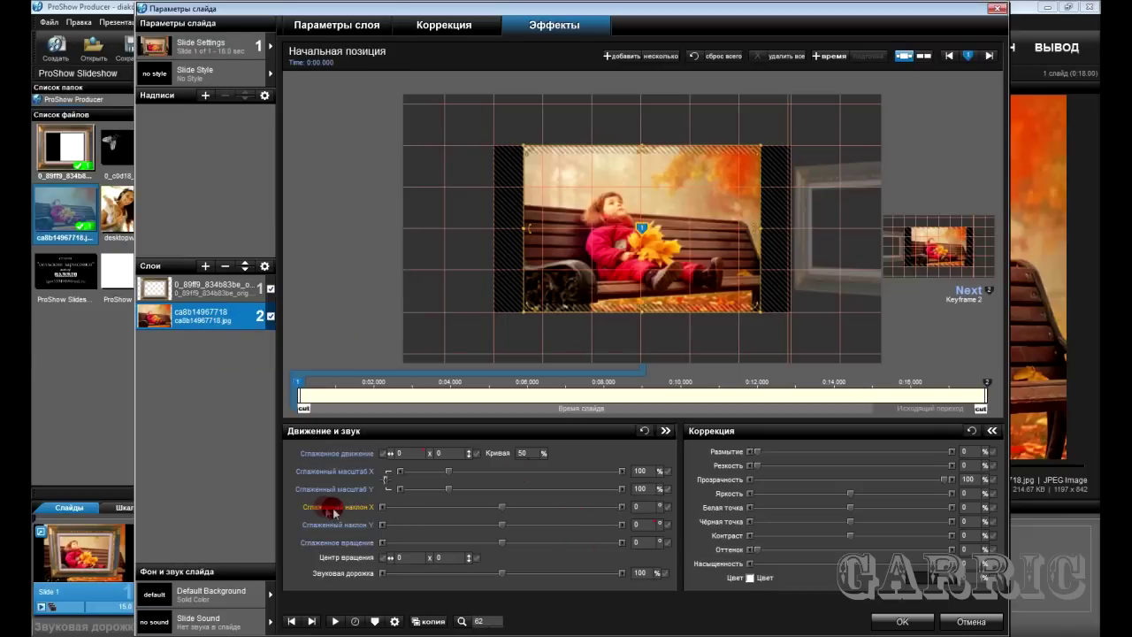
pyautogui.rightClick(650, 511)
pyautogui.click(688, 616)
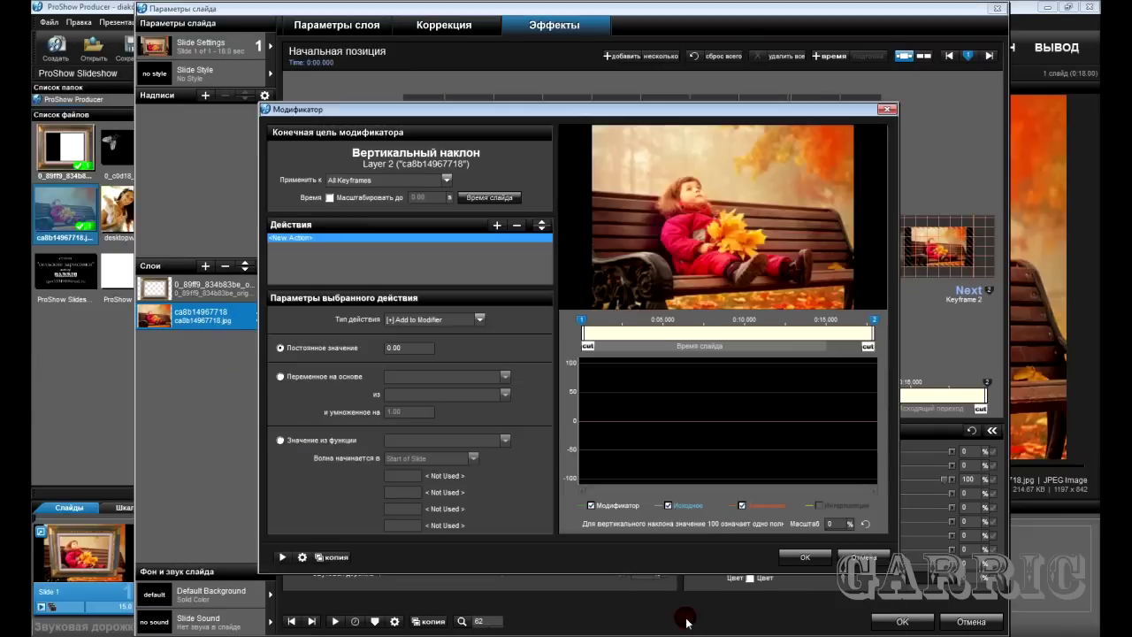
pyautogui.click(279, 377)
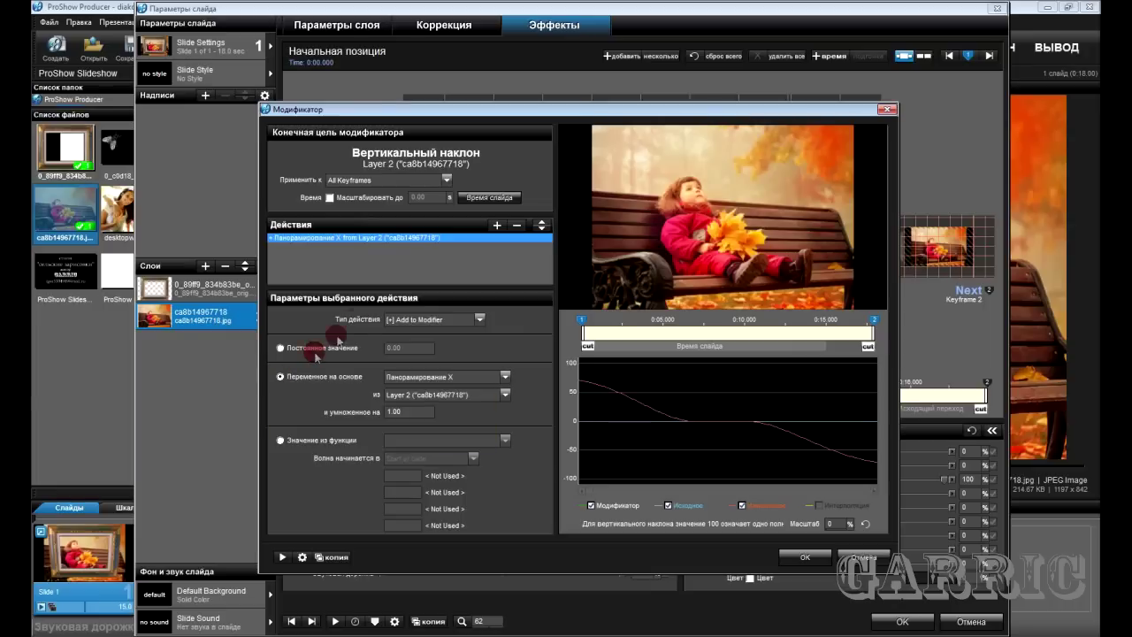
pyautogui.click(501, 371)
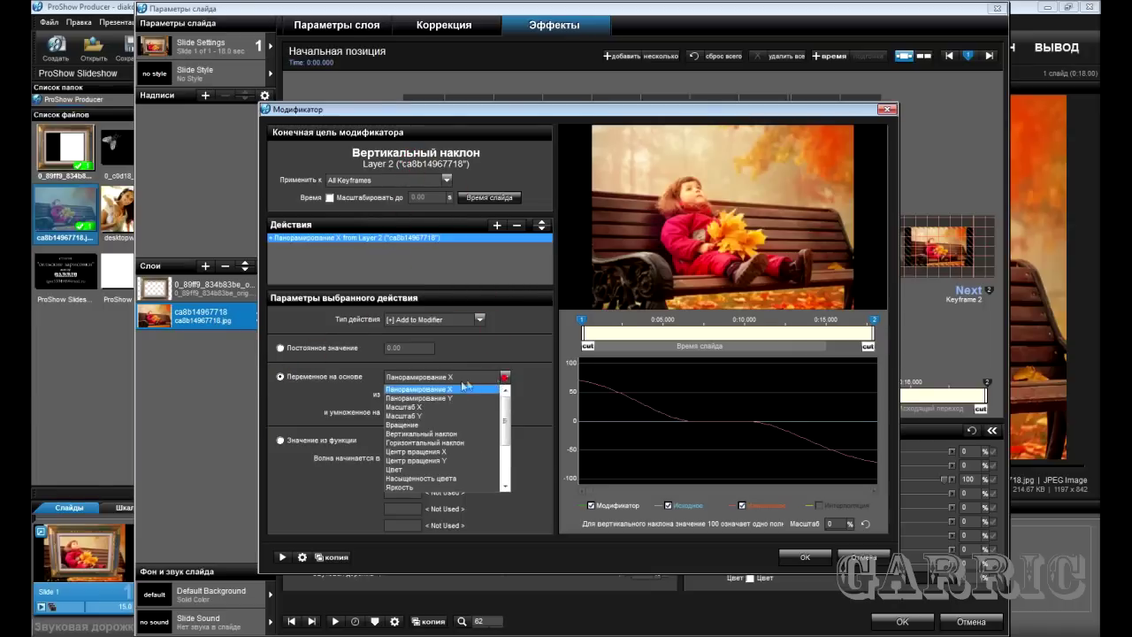
pyautogui.click(430, 433)
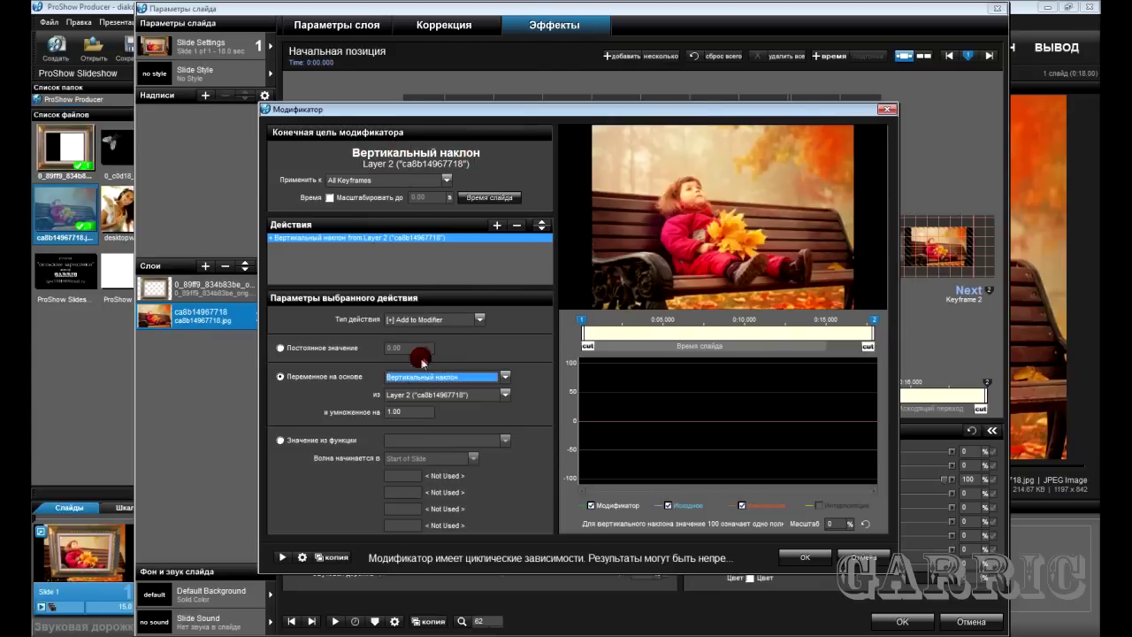
pyautogui.click(433, 393)
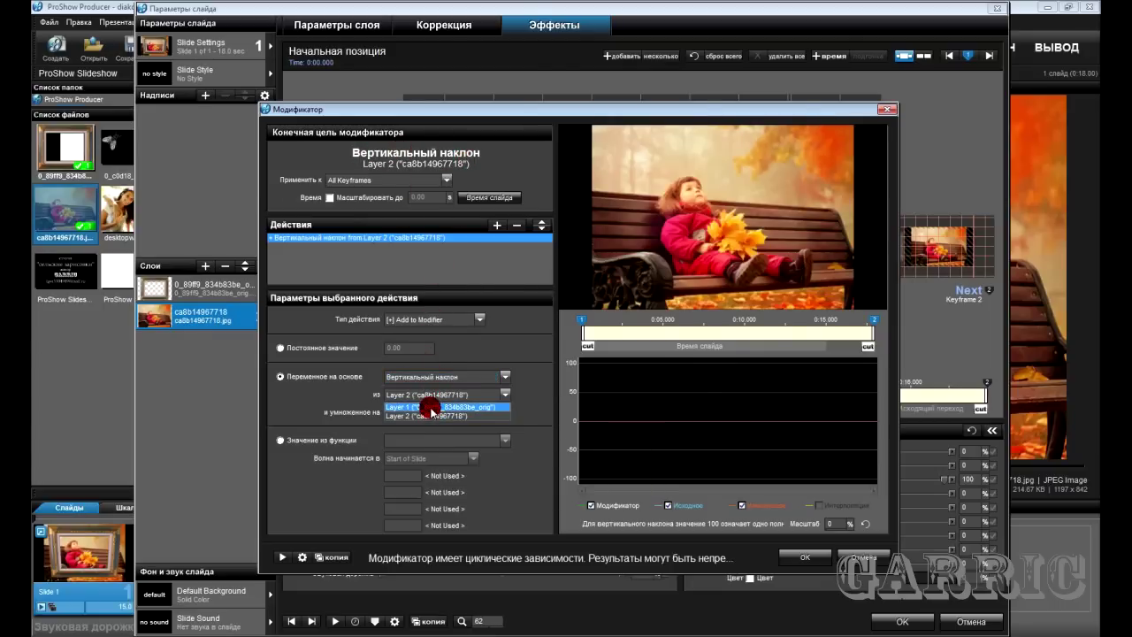
pyautogui.click(431, 408)
pyautogui.click(808, 558)
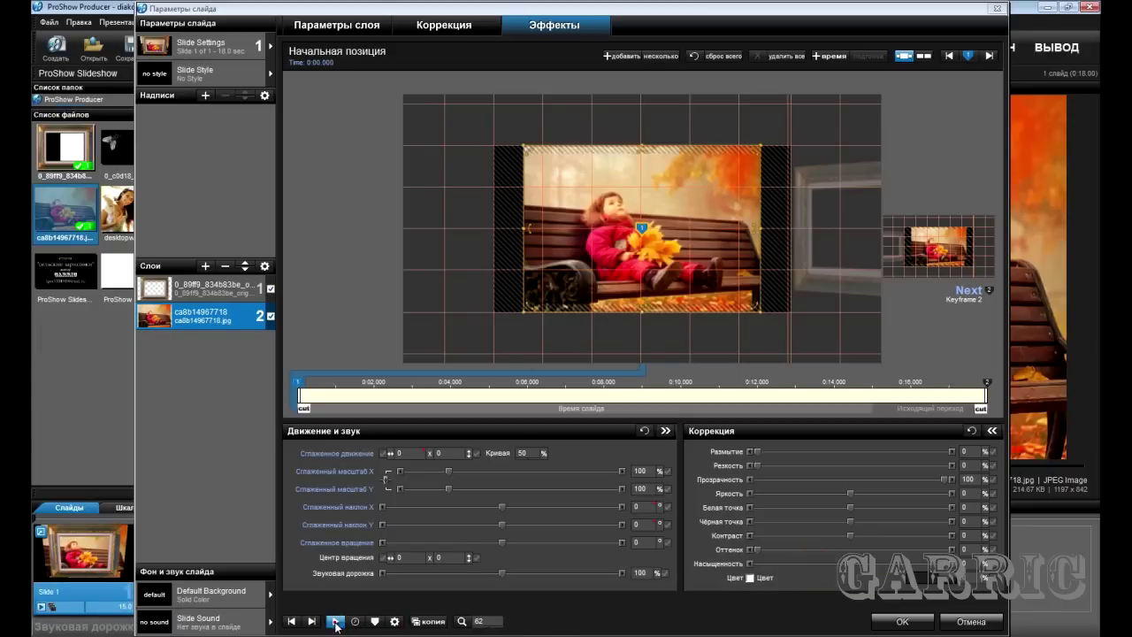
# - Play the slide preview to check how the photo moves with the picture frame, and stop it near the end
pyautogui.click(335, 621)
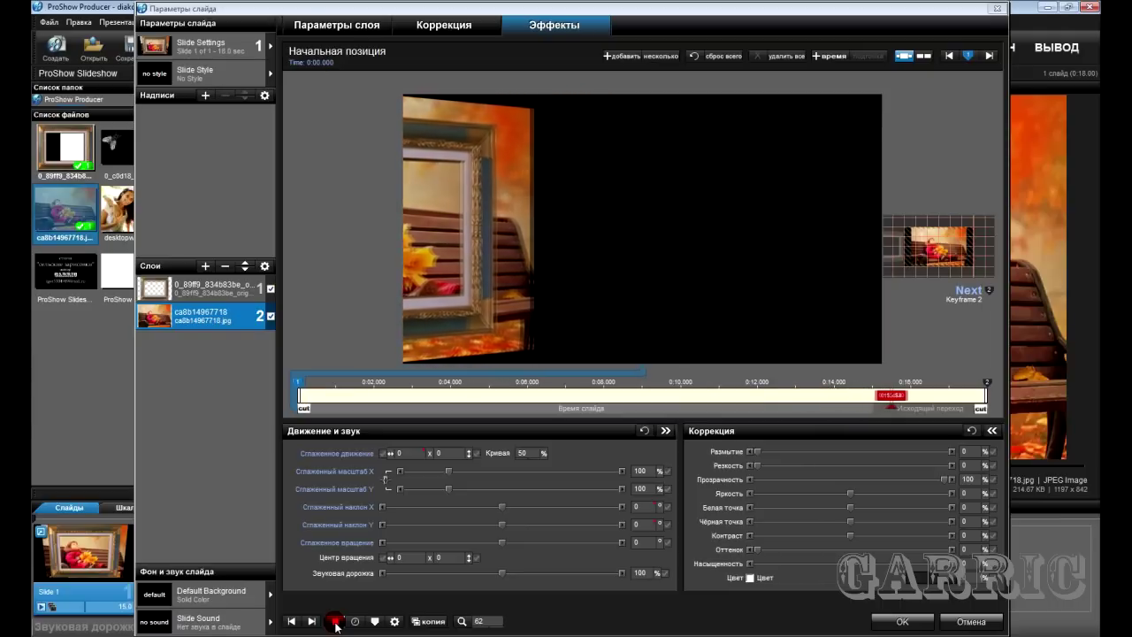
pyautogui.click(335, 621)
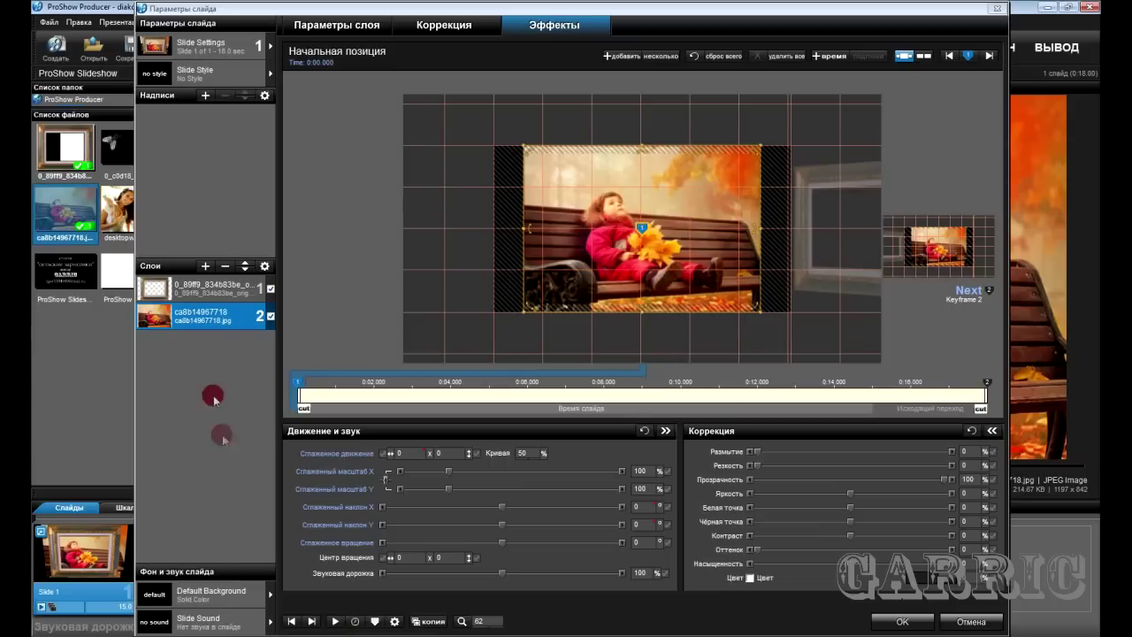
# - Add keyframes to the photo layer at about 7 s and 10 s, matching the picture-frame layer's keyframes 2 and 3
pyautogui.click(222, 297)
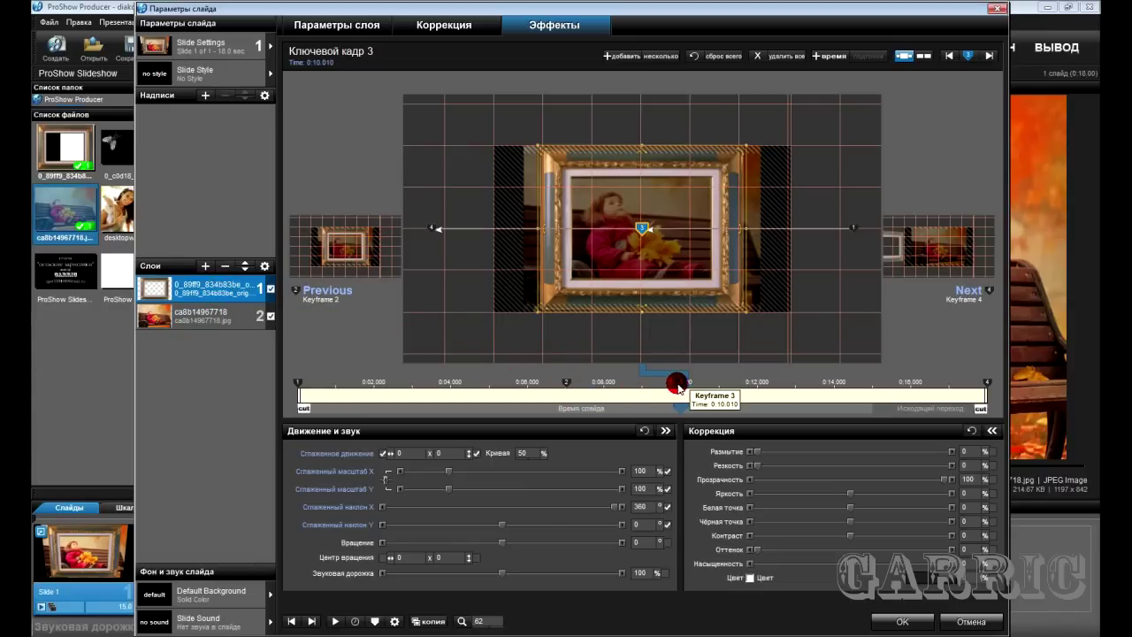
pyautogui.click(219, 314)
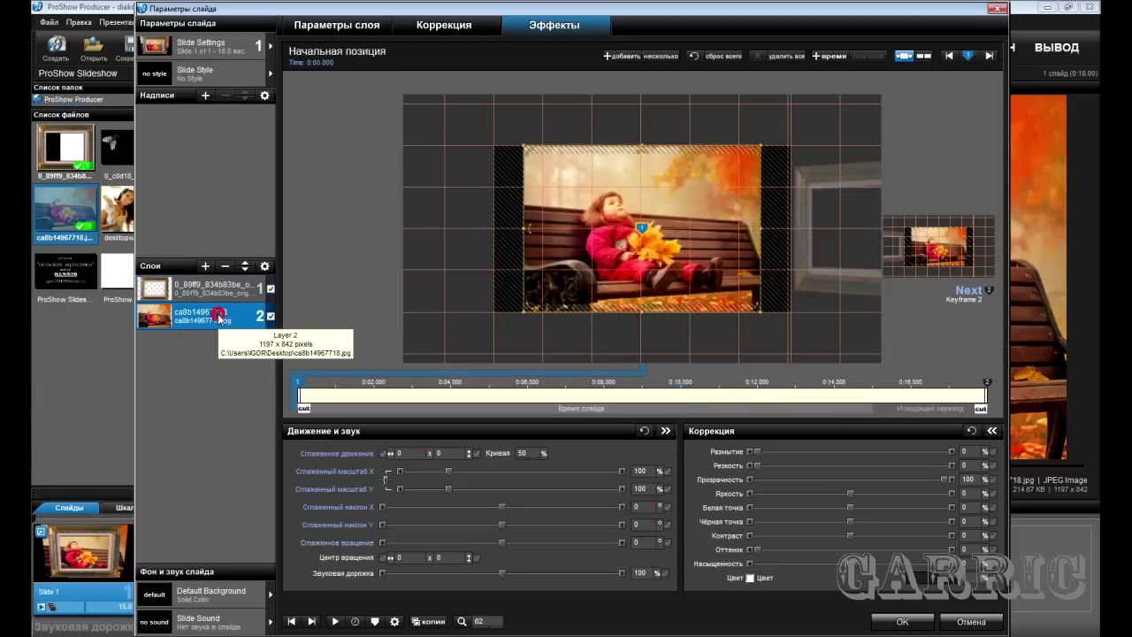
pyautogui.click(565, 386)
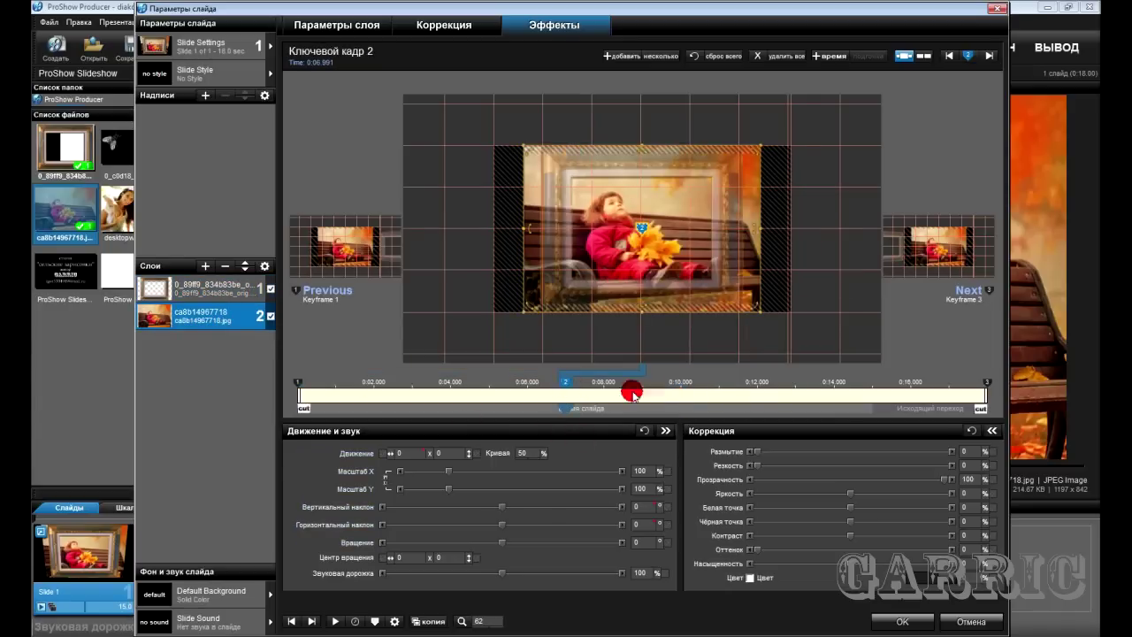
pyautogui.click(681, 387)
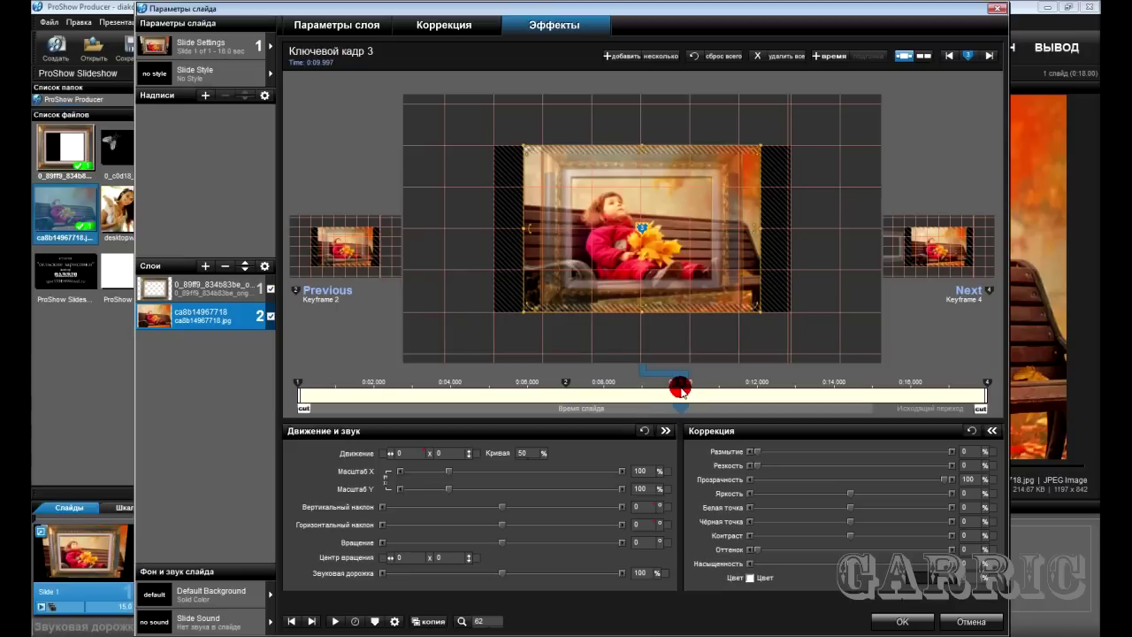
pyautogui.moveTo(681, 388)
pyautogui.mouseDown()
pyautogui.moveTo(541, 382)
pyautogui.moveTo(679, 387)
pyautogui.mouseUp()
pyautogui.moveTo(571, 397); pyautogui.dragTo(683, 390)
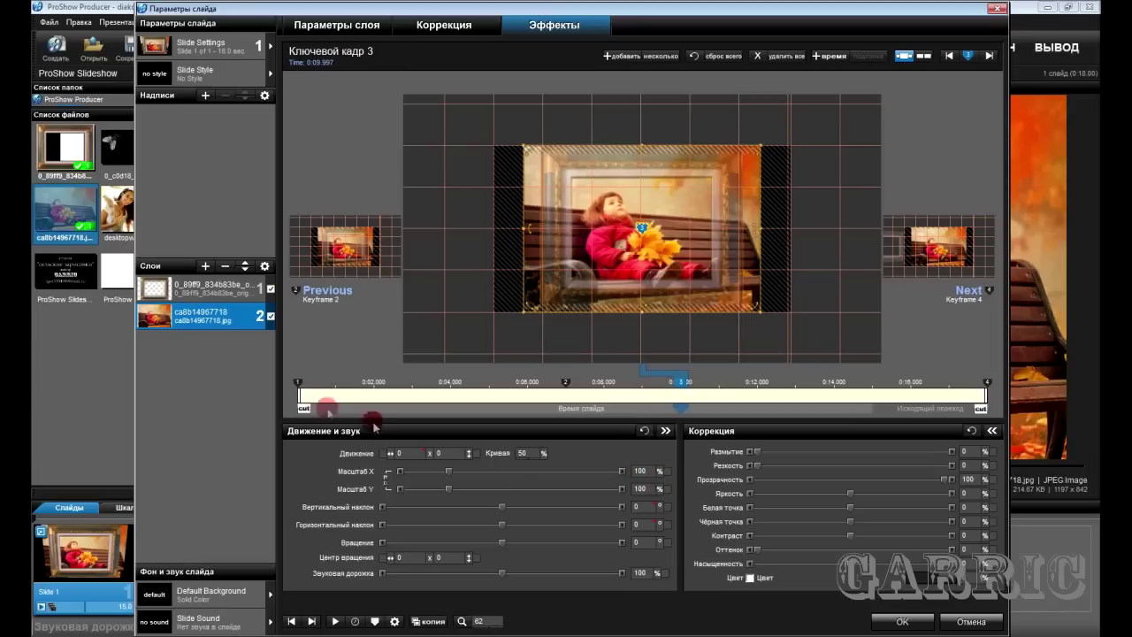
pyautogui.click(220, 290)
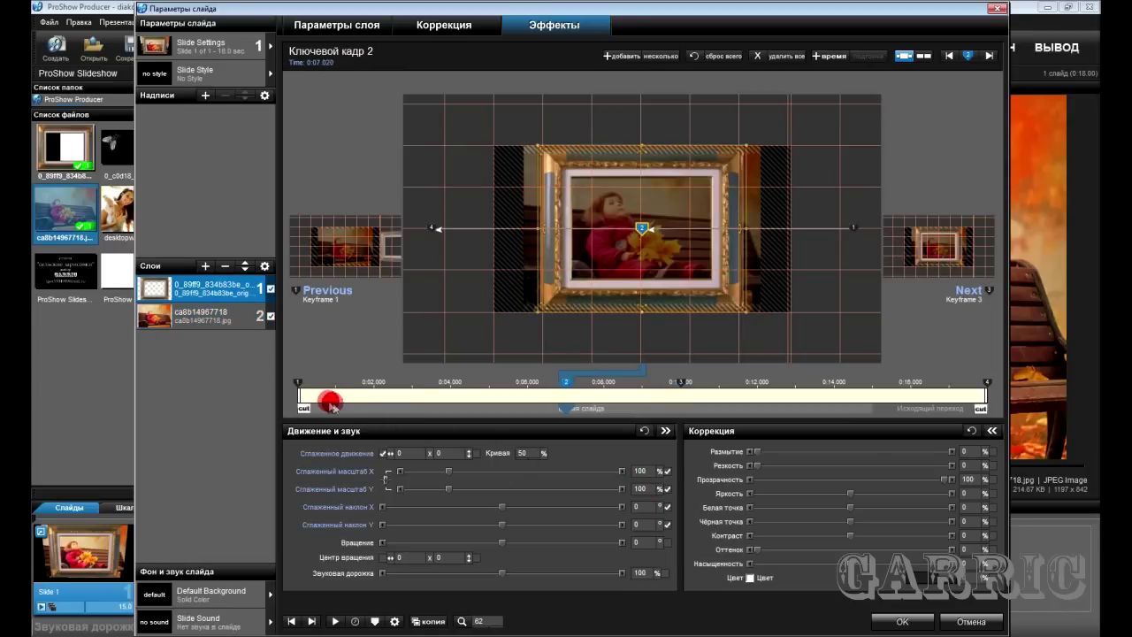
# - Check the picture-frame layer's scale at its first and last keyframes
pyautogui.moveTo(298, 387); pyautogui.dragTo(521, 400)
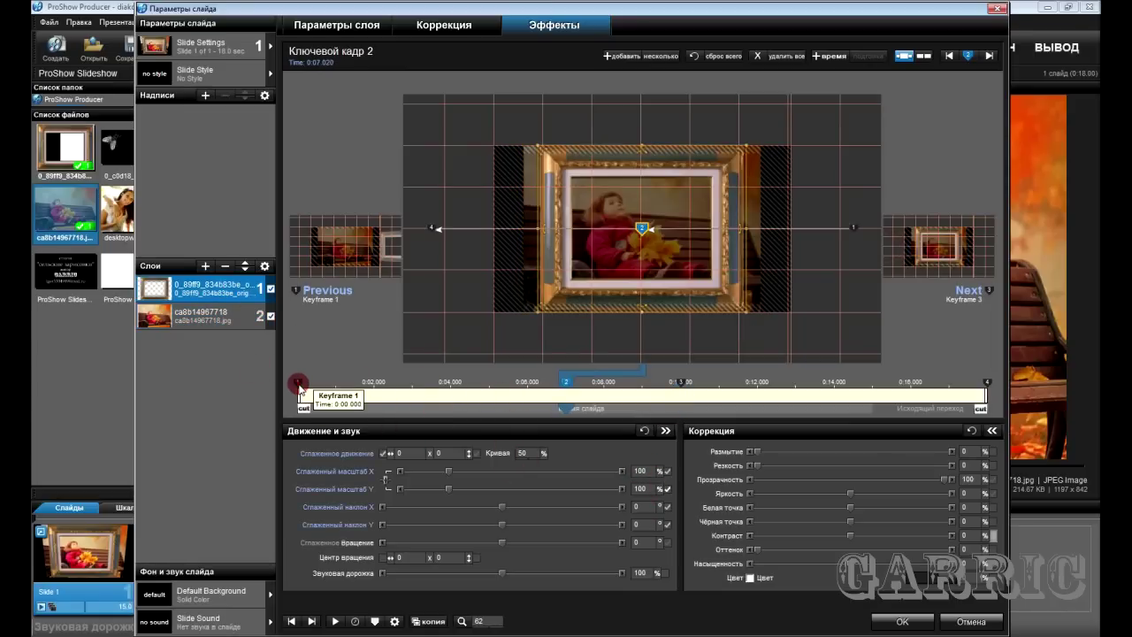
pyautogui.click(299, 386)
pyautogui.click(994, 381)
pyautogui.click(635, 478)
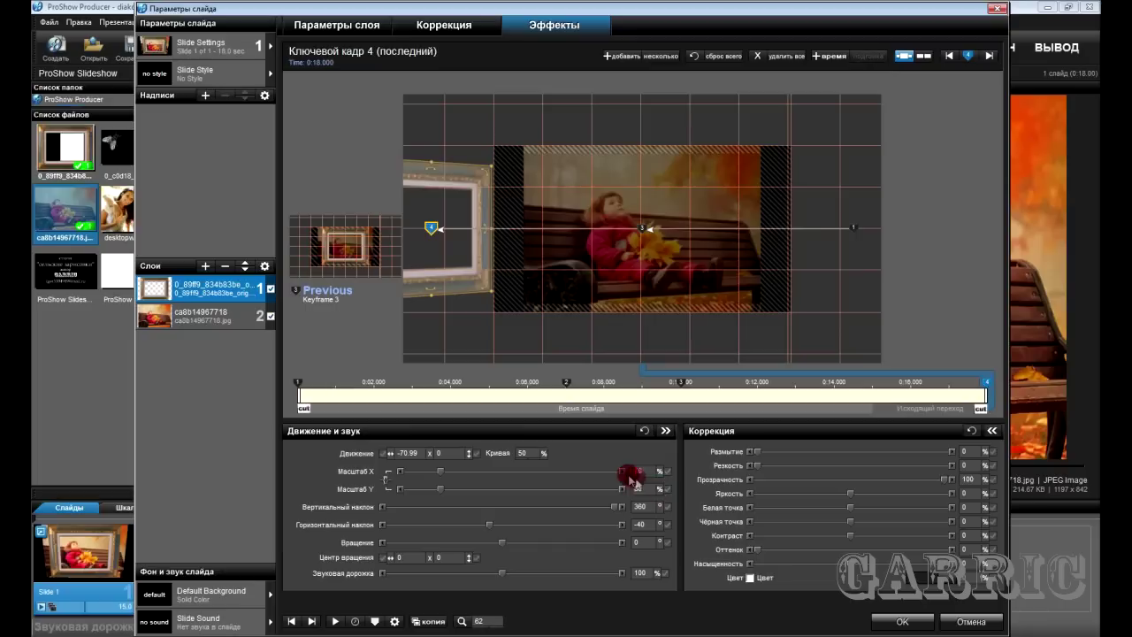
# - Set the photo layer's X and Y scale to 80% at its first and last keyframes, and play the slide preview
pyautogui.click(189, 324)
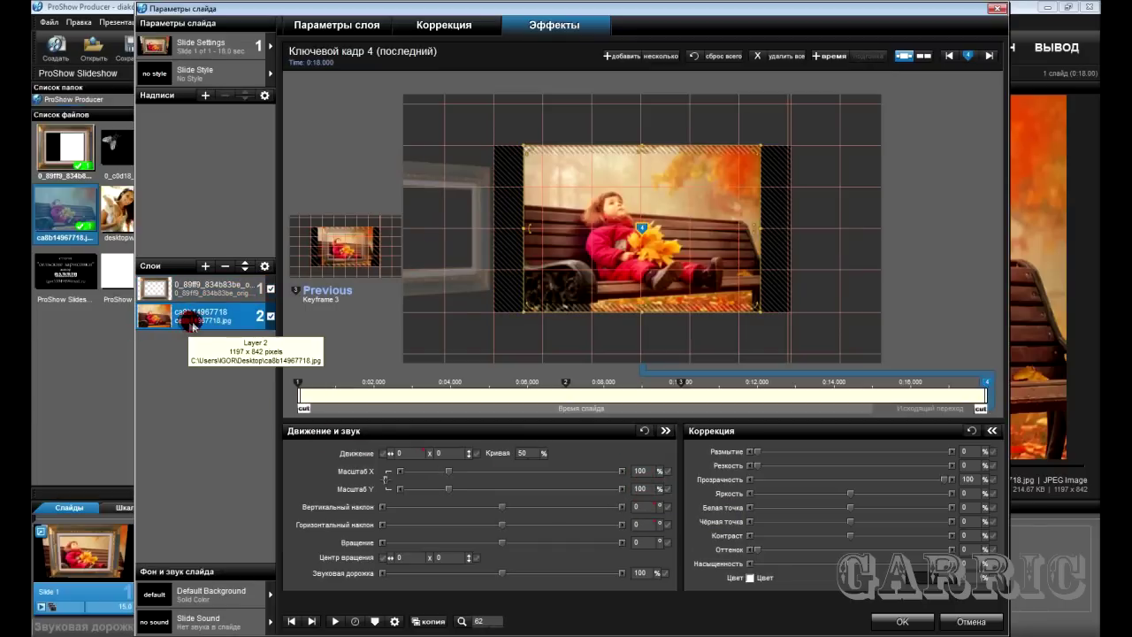
pyautogui.click(297, 382)
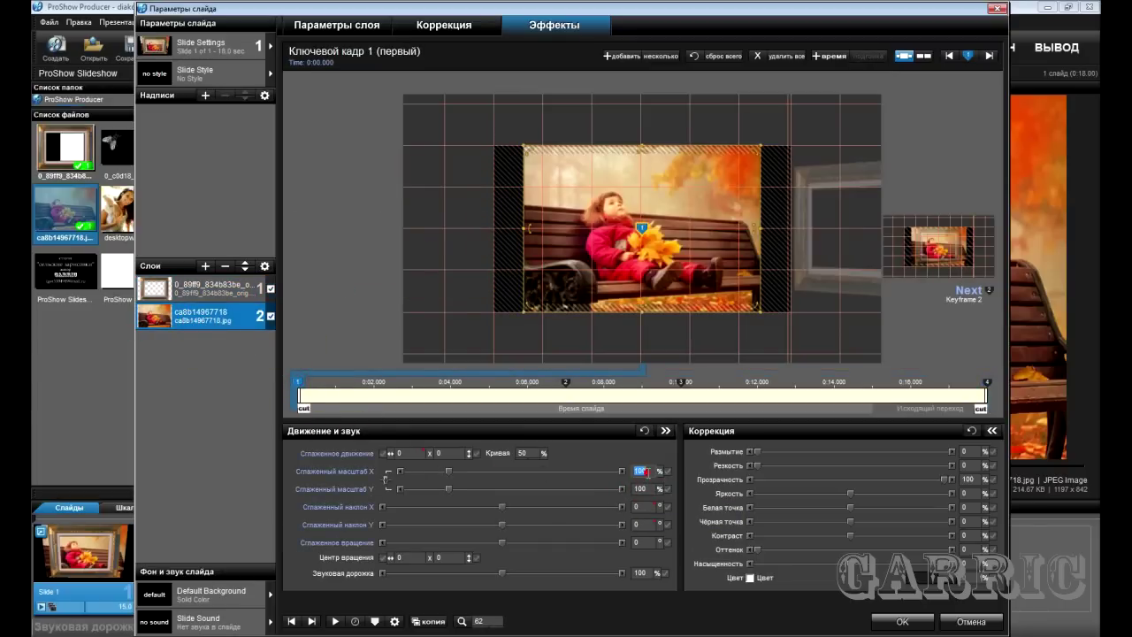
pyautogui.press('Return')
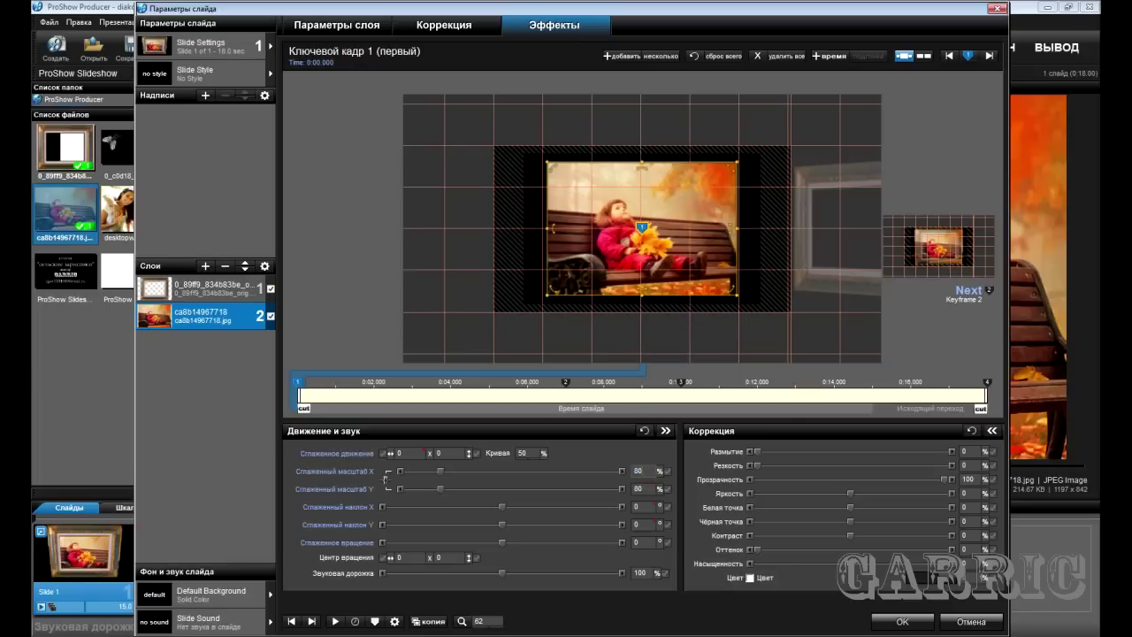
pyautogui.click(985, 382)
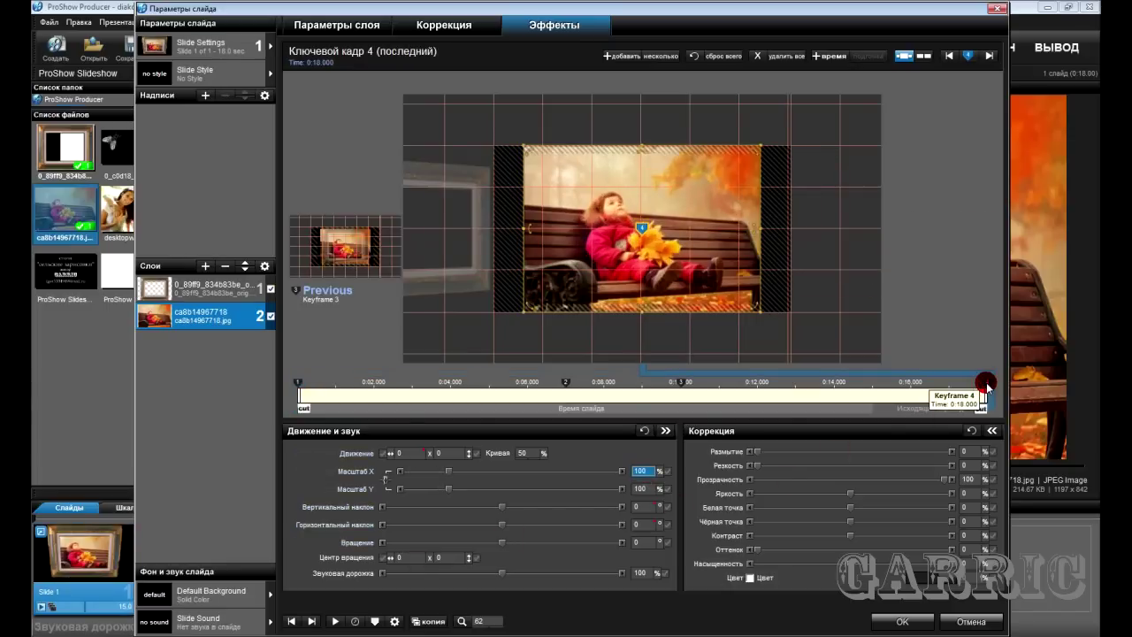
pyautogui.write('80')
pyautogui.press('Return')
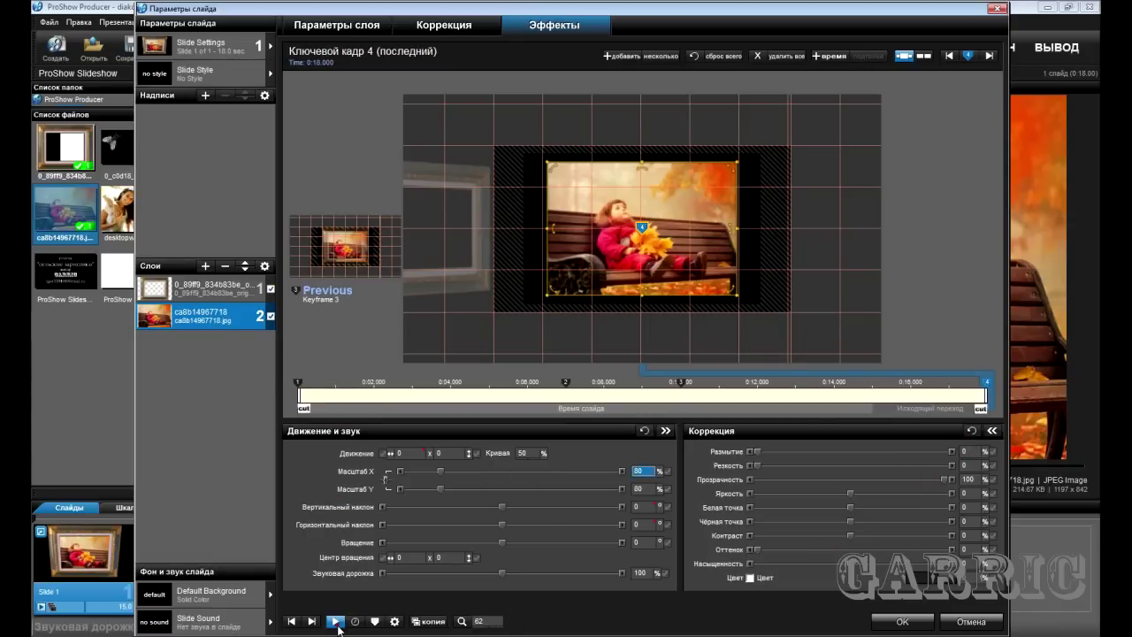
pyautogui.click(336, 621)
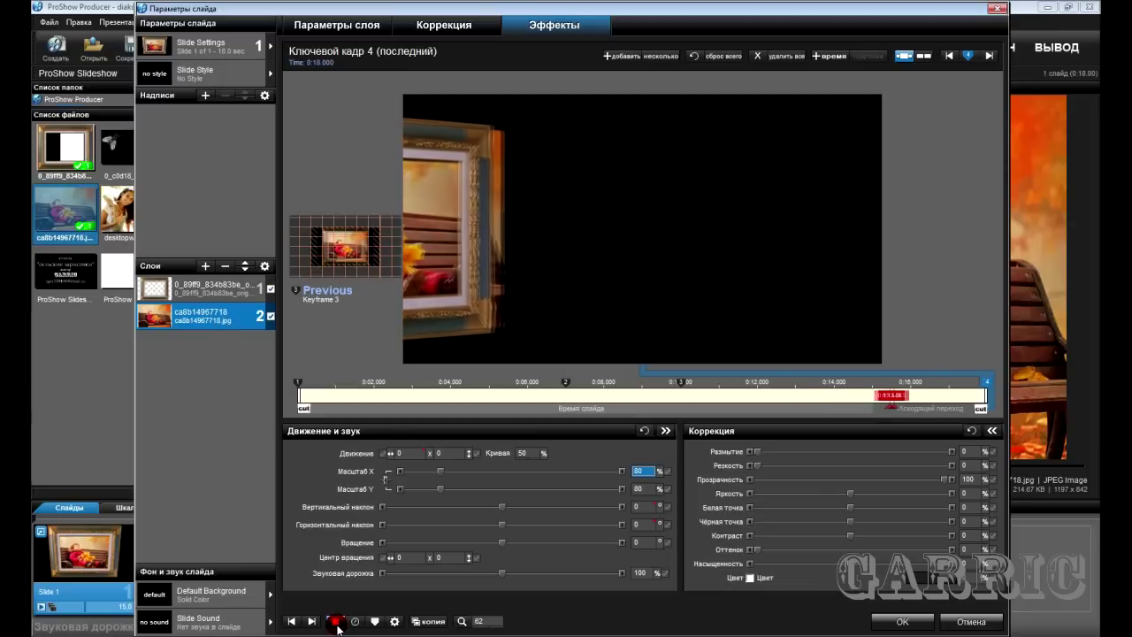
pyautogui.click(336, 621)
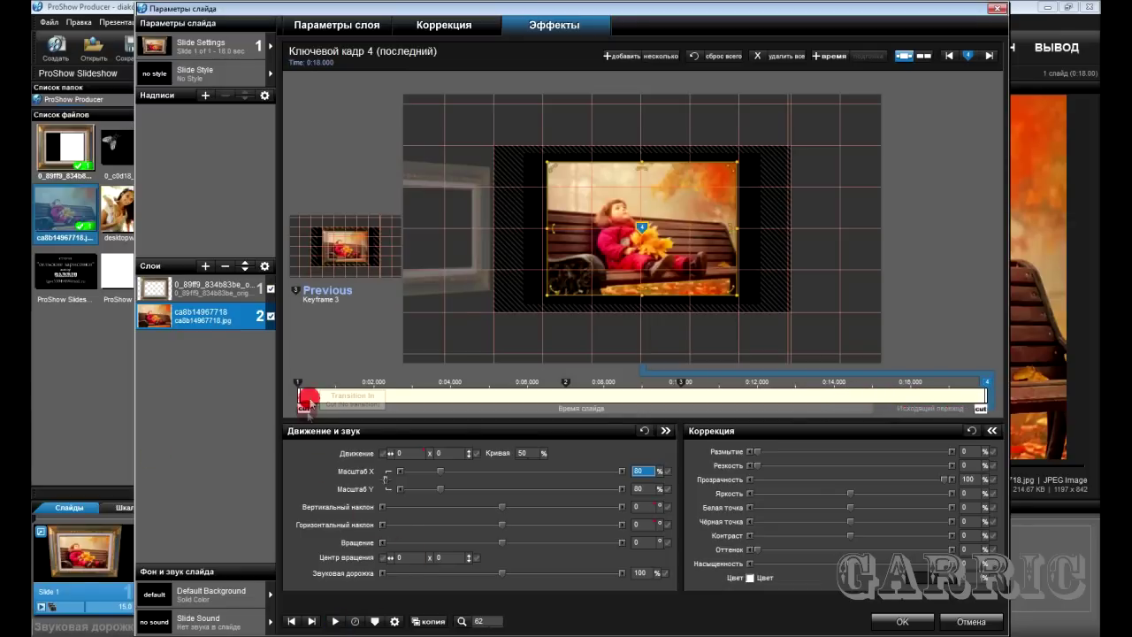
# - Set the photo layer's scale to 100% at keyframe 2, check keyframes 3 and 4, and preview the whole slide
pyautogui.click(297, 382)
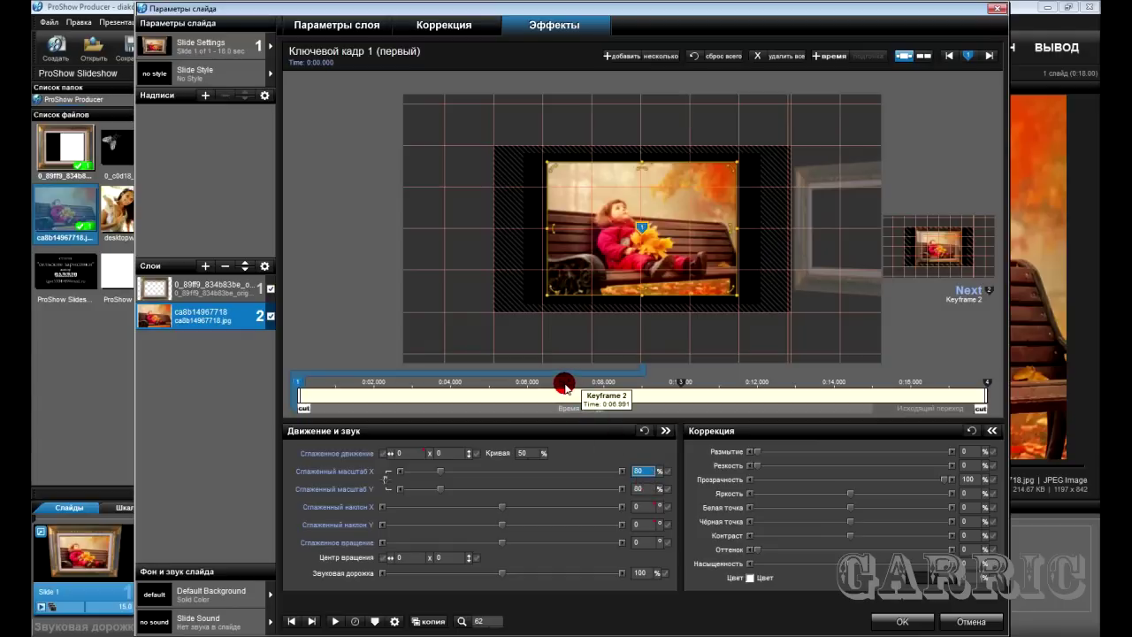
pyautogui.click(564, 386)
pyautogui.click(645, 470)
pyautogui.write('100')
pyautogui.press('Return')
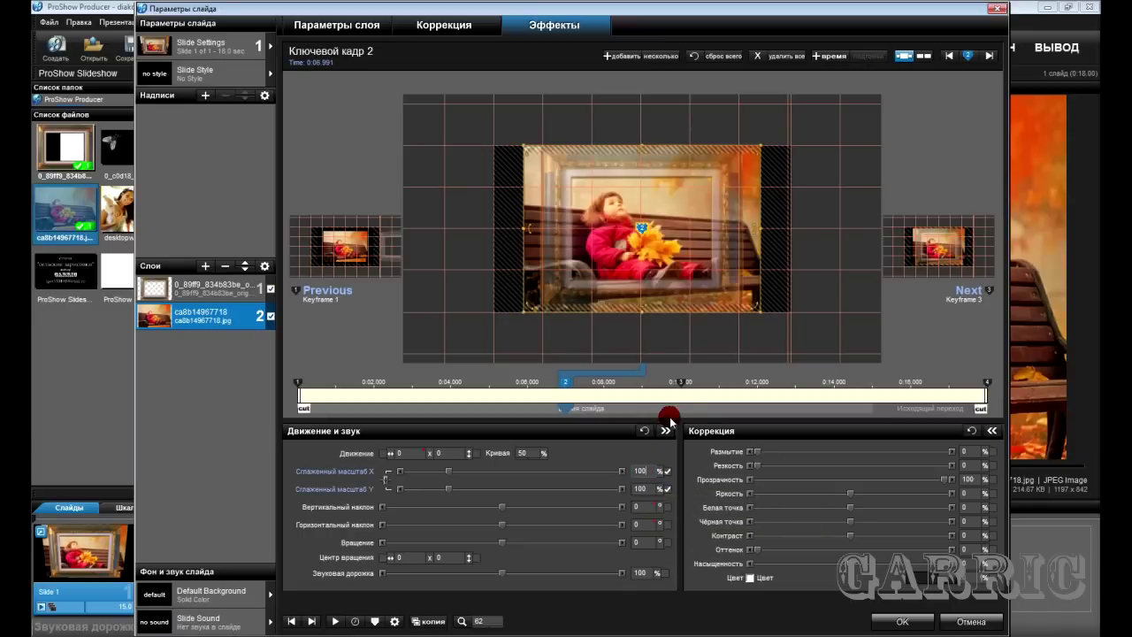
pyautogui.click(682, 381)
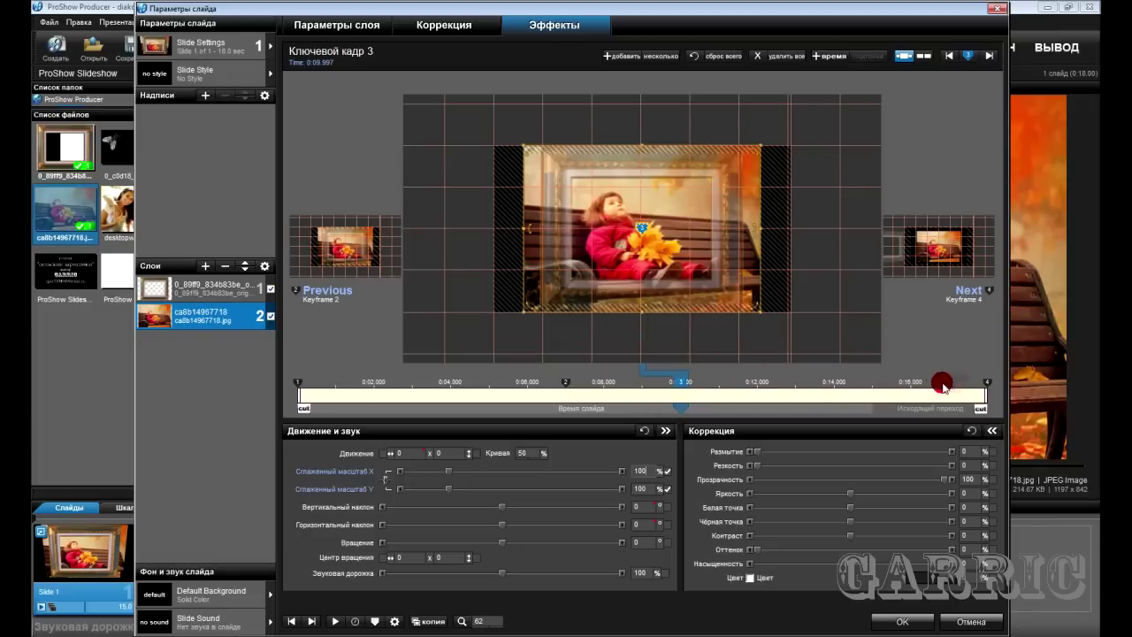
pyautogui.click(986, 383)
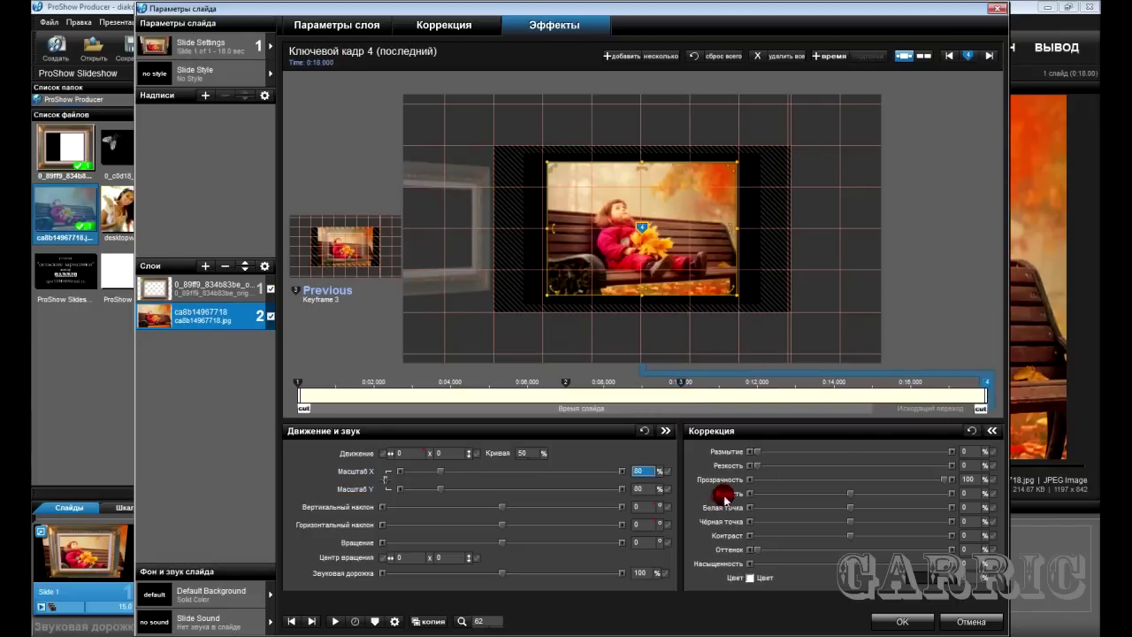
pyautogui.click(335, 622)
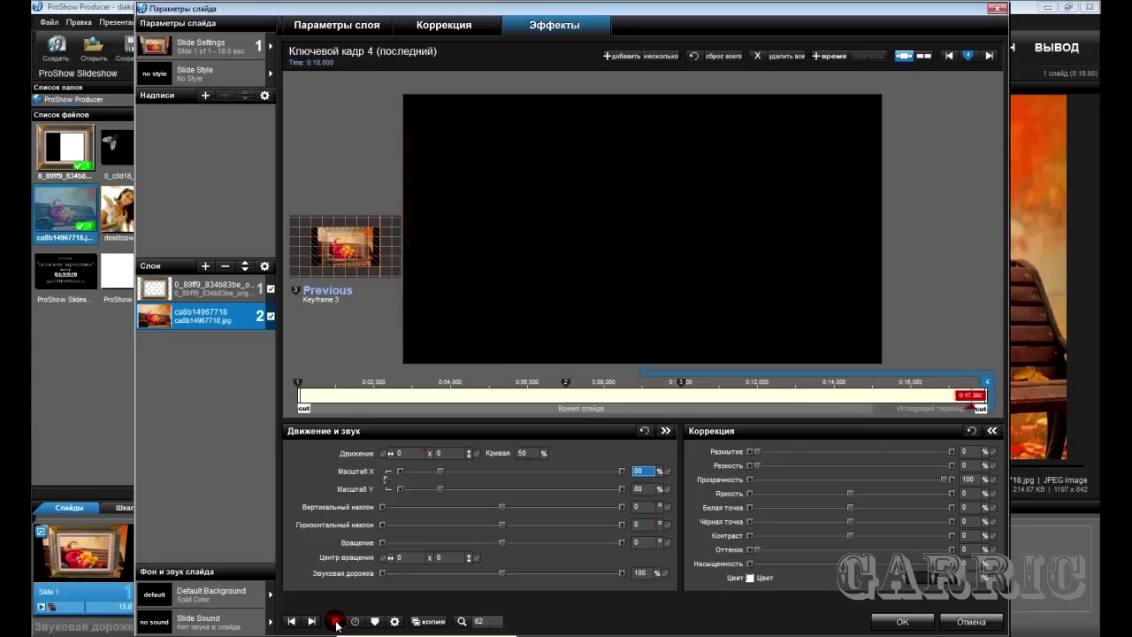
pyautogui.click(336, 622)
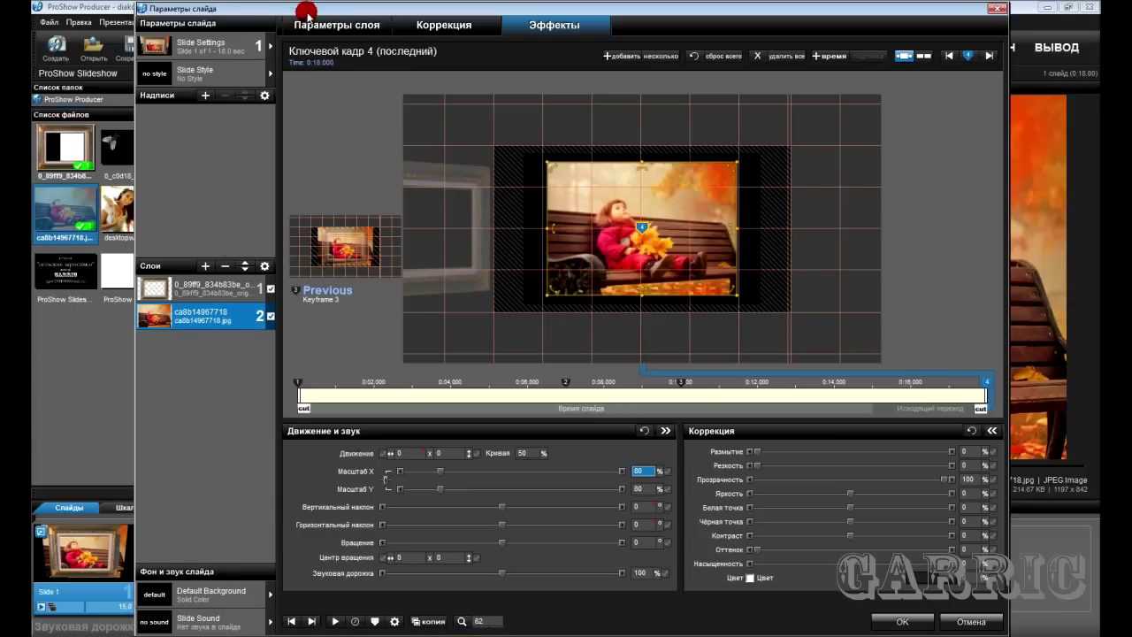
# - Add the white-rectangle image "ProShow Slideshow - Frame 123456" from the file list to the slide as a new bottom layer
pyautogui.moveTo(308, 12); pyautogui.dragTo(401, 15)
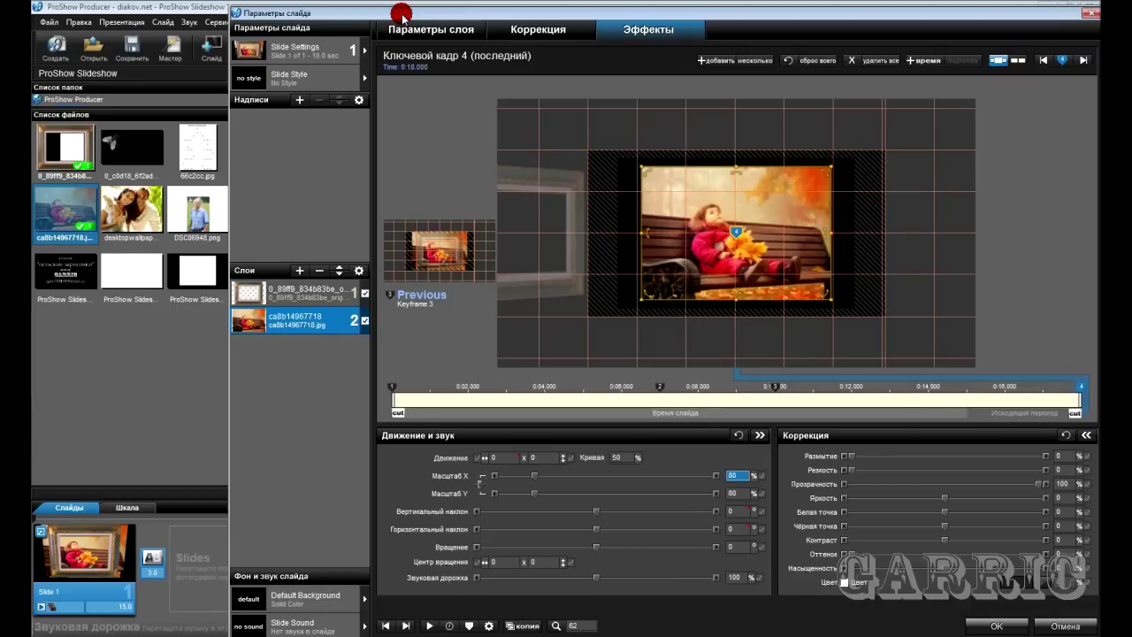
pyautogui.click(190, 276)
pyautogui.click(277, 365)
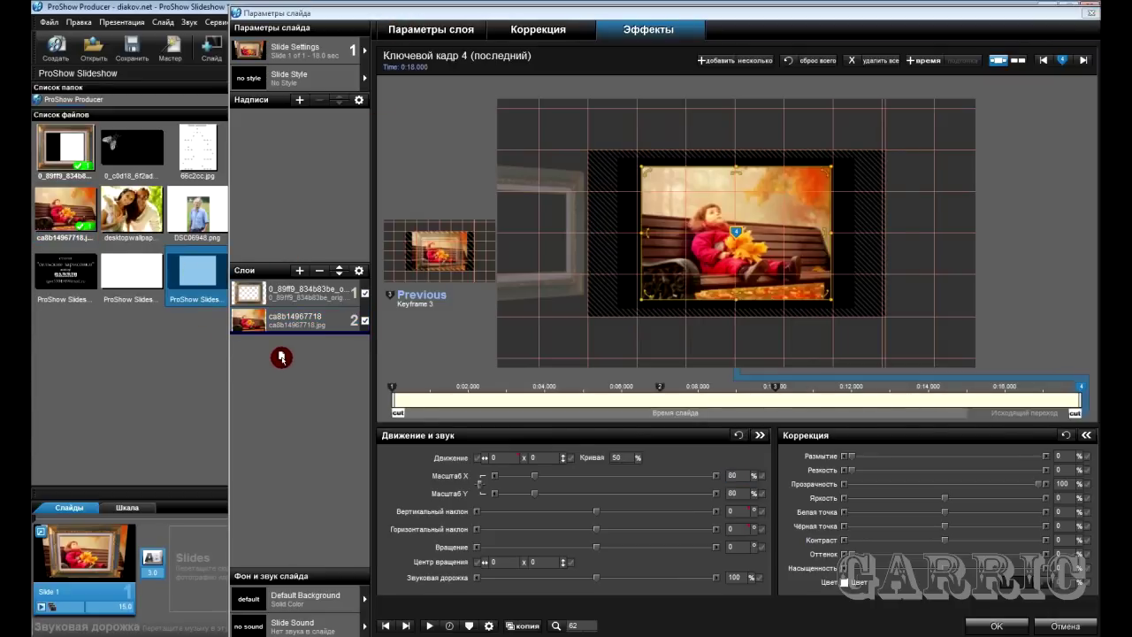
pyautogui.moveTo(281, 357); pyautogui.dragTo(282, 362)
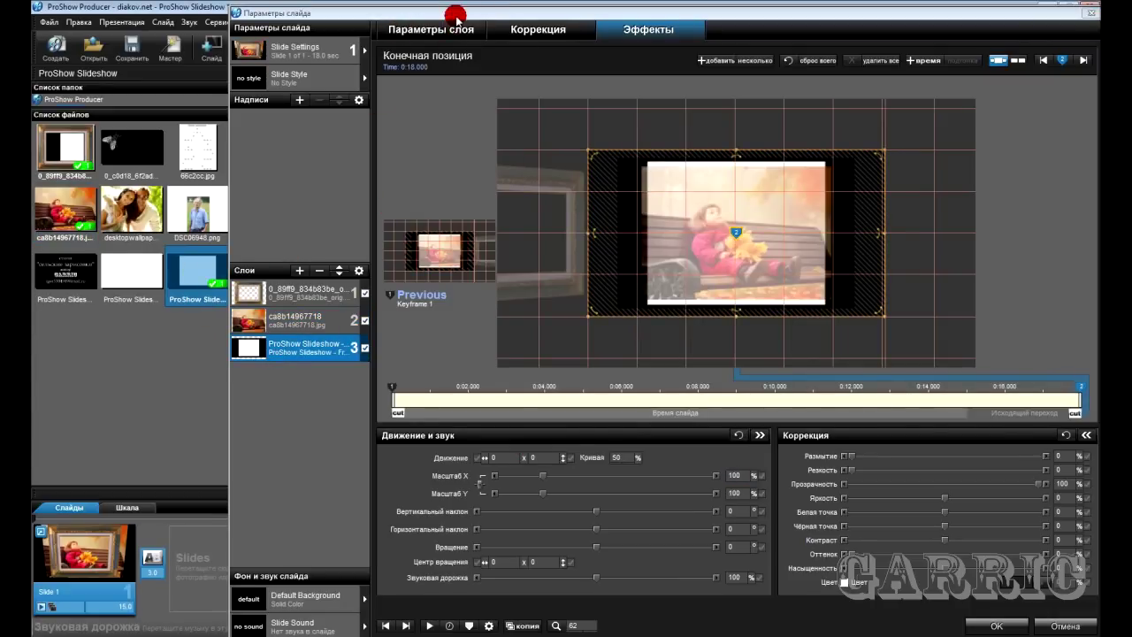
pyautogui.moveTo(456, 13); pyautogui.dragTo(321, 14)
pyautogui.click(172, 316)
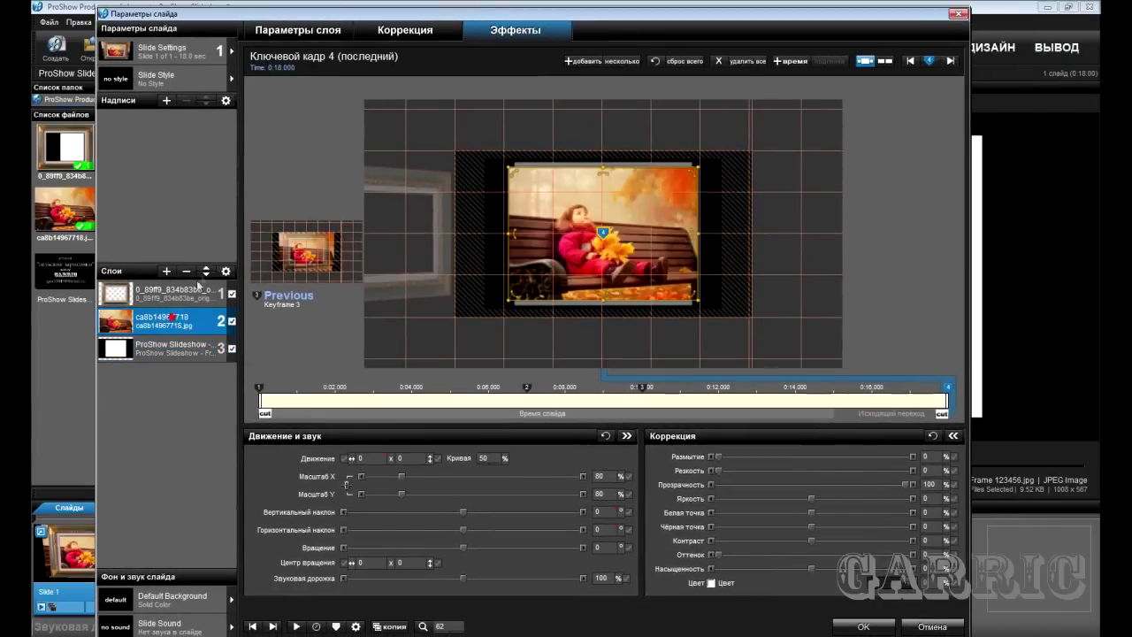
pyautogui.click(205, 268)
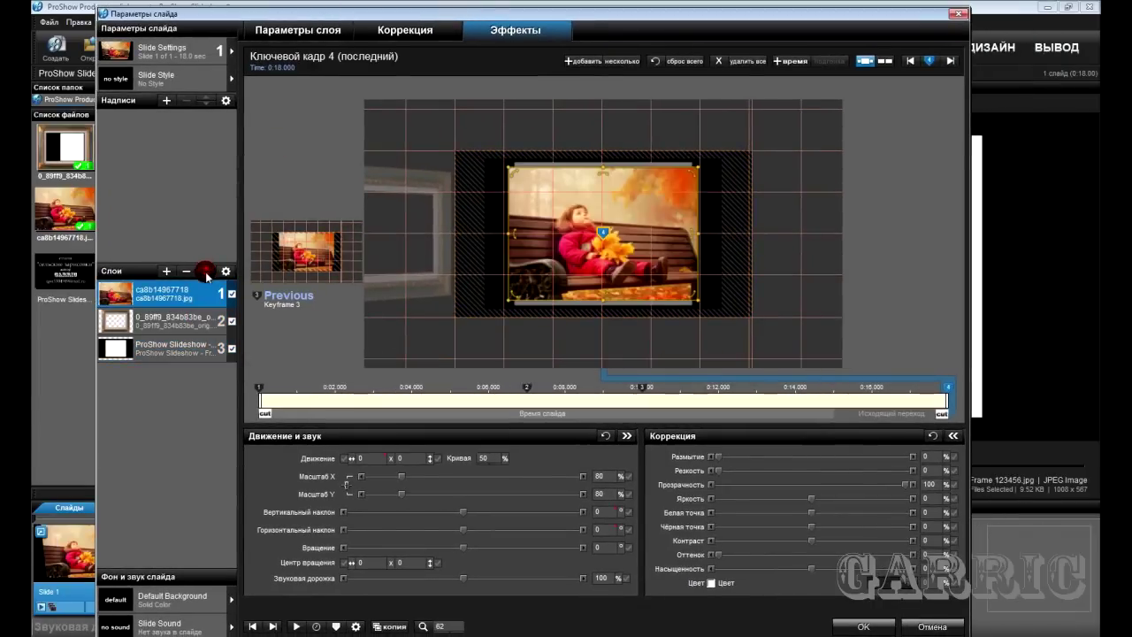
pyautogui.click(206, 276)
# - Move the white-rectangle layer up one place, between the picture-frame layer and the photo layer
pyautogui.click(172, 347)
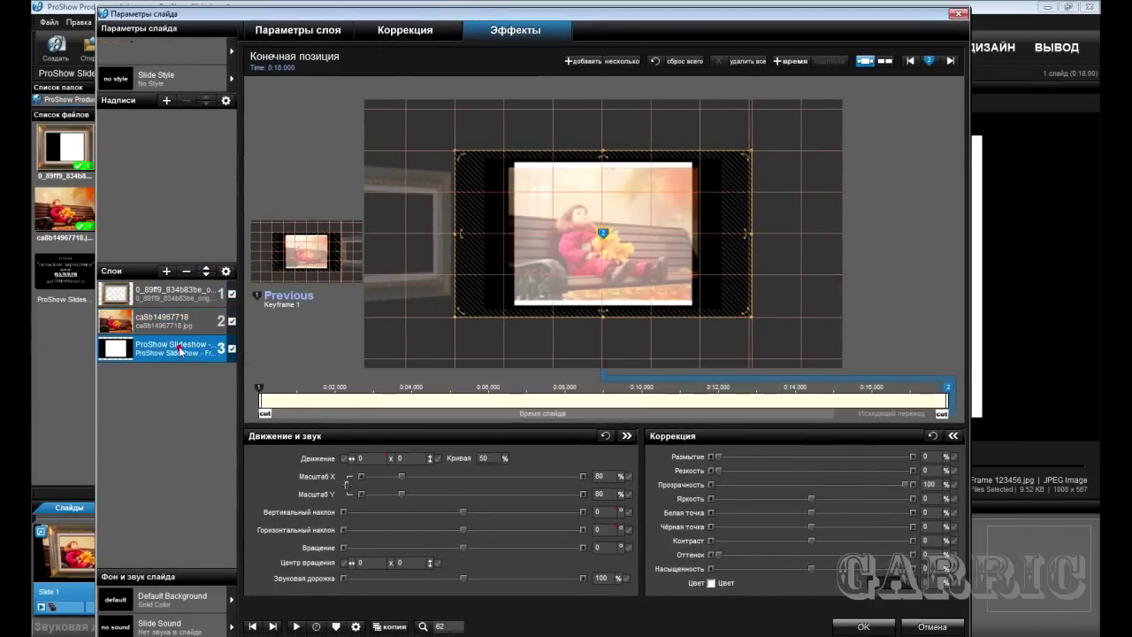
pyautogui.click(205, 267)
pyautogui.click(177, 333)
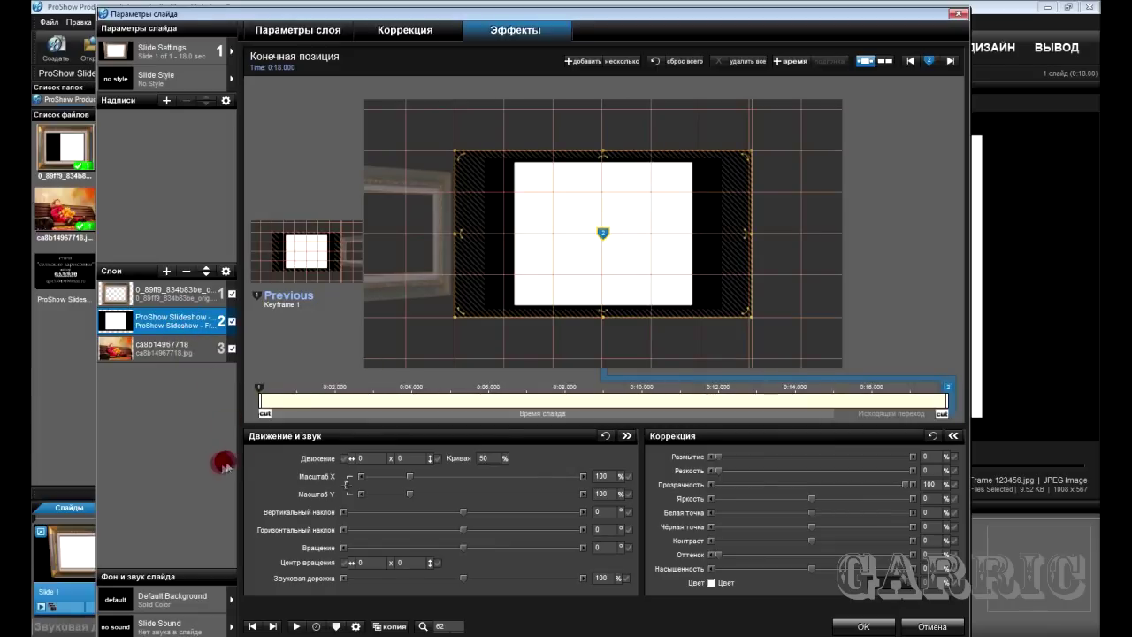
# - Add a Панорамирование X modifier to the white-rectangle layer at its start keyframe, based on Панорамирование X of Layer 1
pyautogui.click(262, 386)
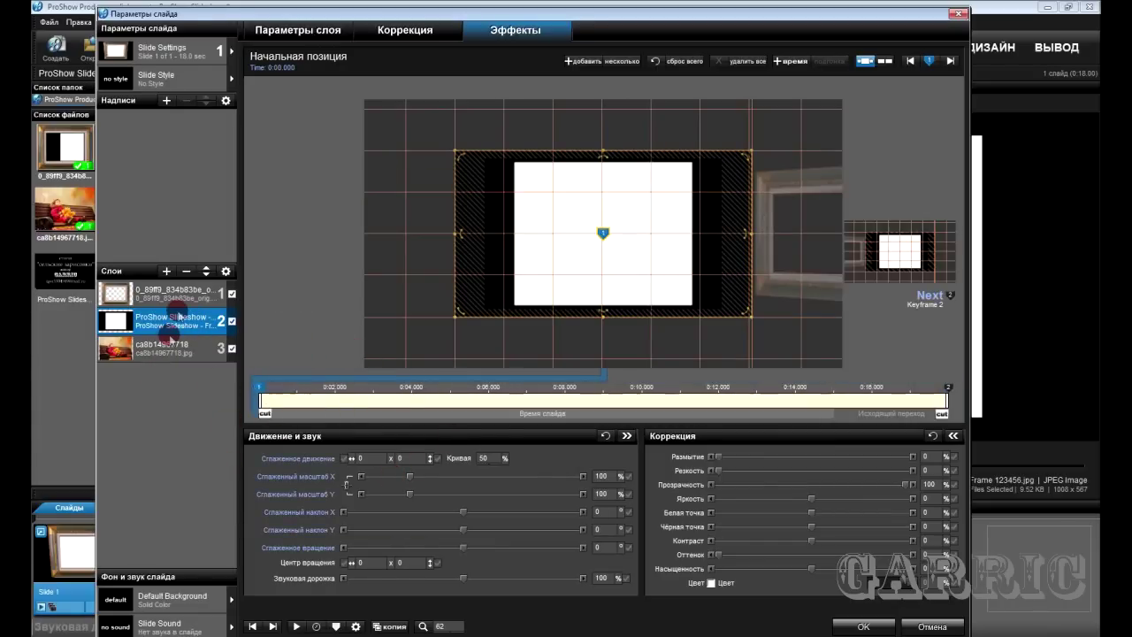
pyautogui.click(182, 301)
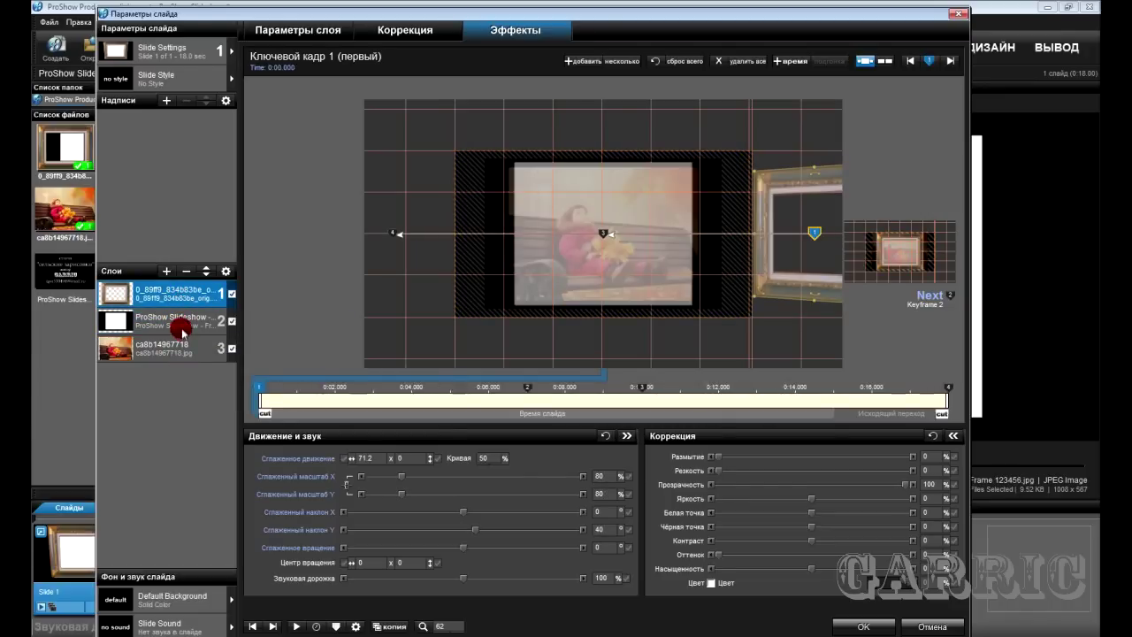
pyautogui.click(182, 329)
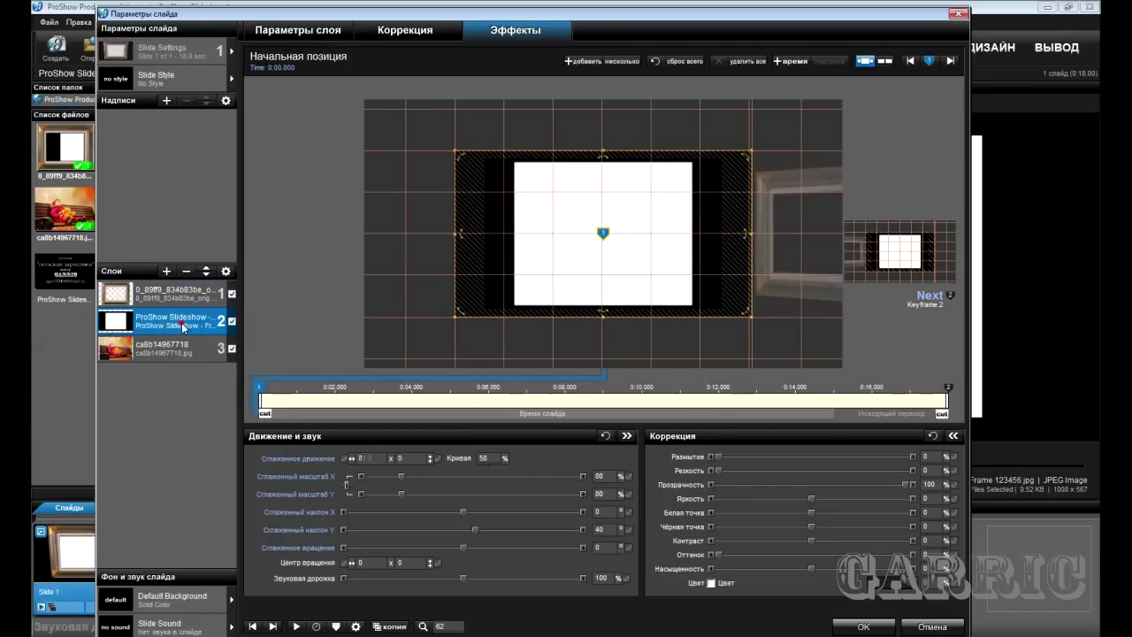
pyautogui.rightClick(379, 459)
pyautogui.click(426, 563)
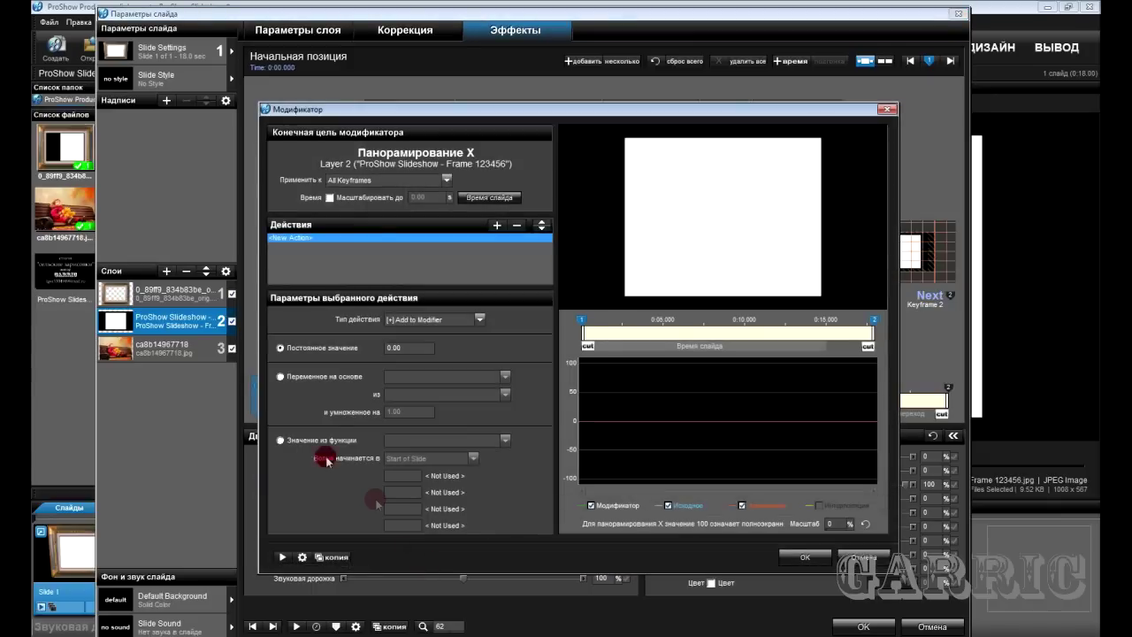
pyautogui.click(279, 376)
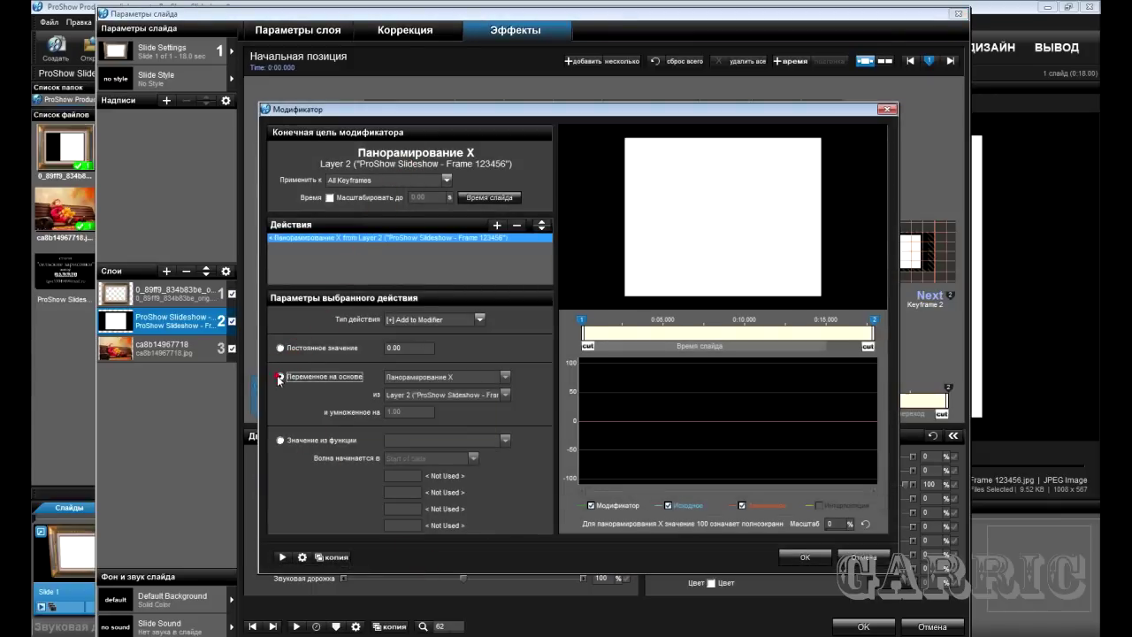
pyautogui.click(468, 398)
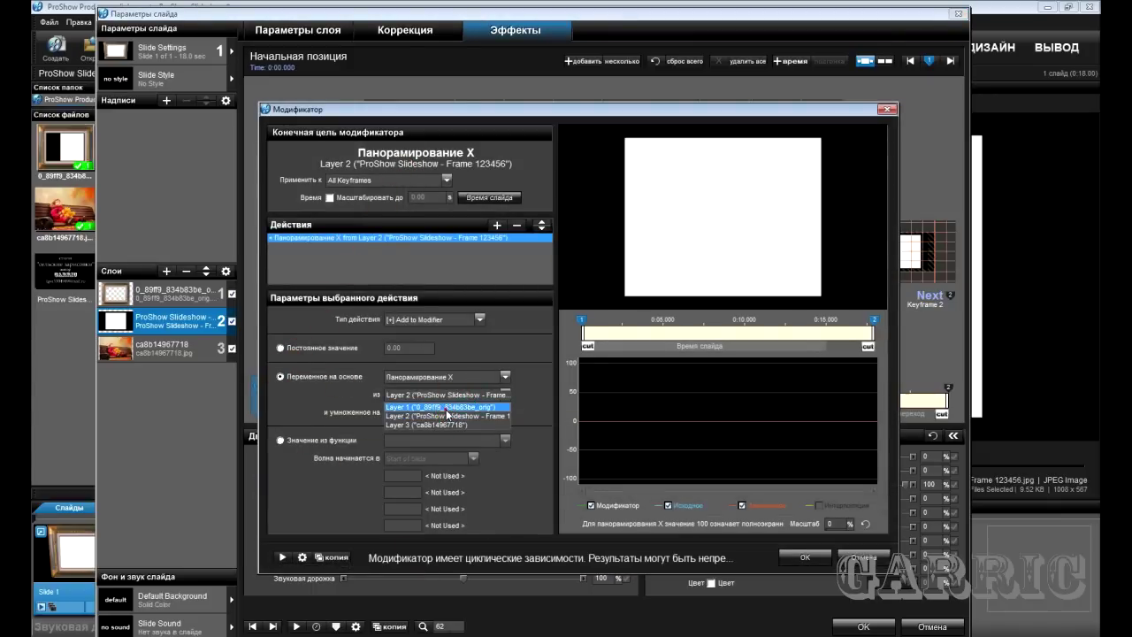
pyautogui.click(448, 409)
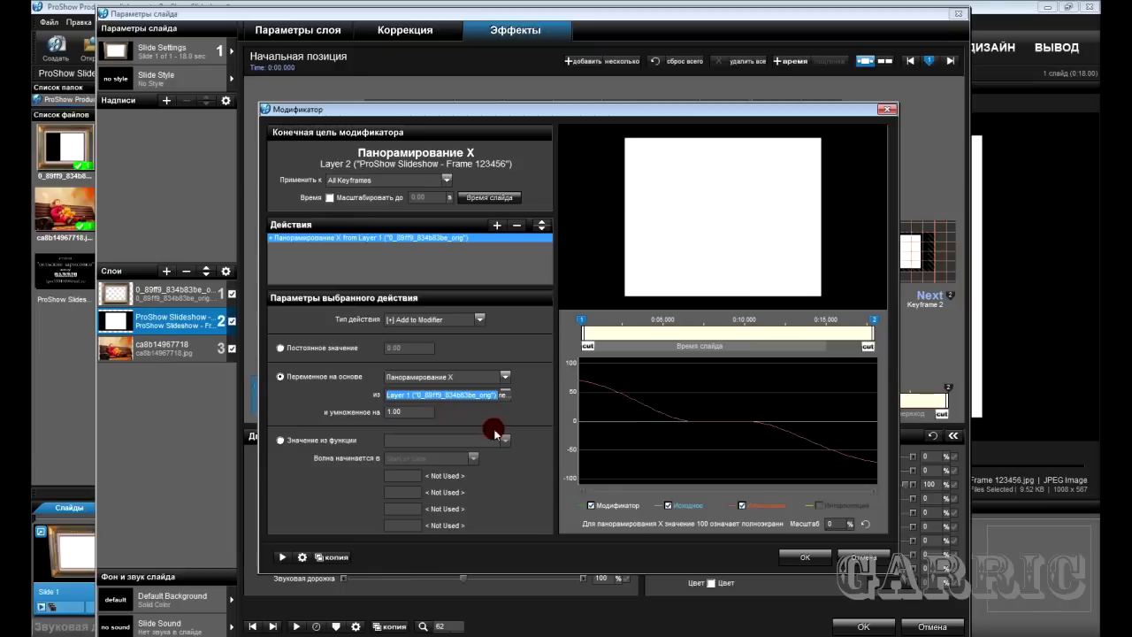
pyautogui.click(804, 557)
# - Add a Вертикальный наклон modifier to the white-rectangle layer, based on the Вертикальный наклон of Layer 1
pyautogui.rightClick(606, 513)
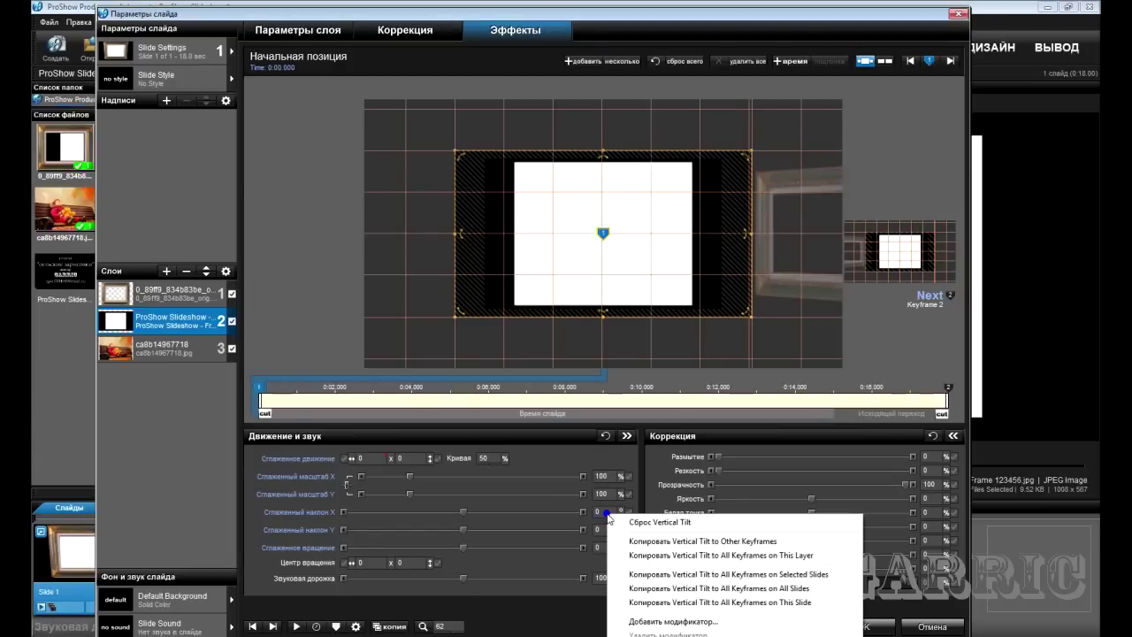
pyautogui.click(652, 622)
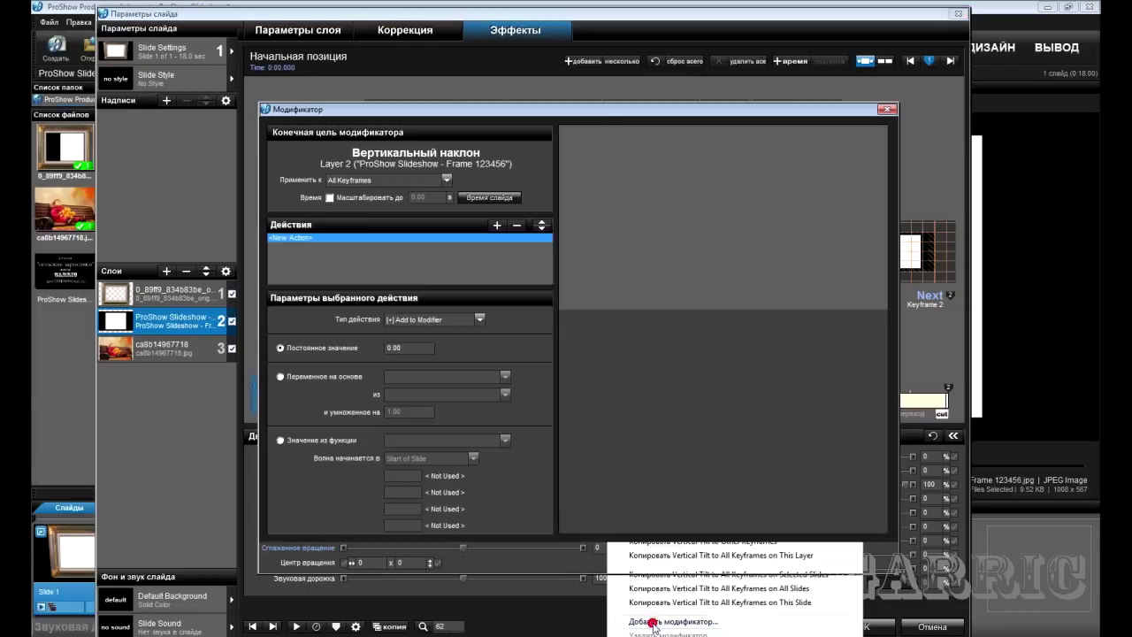
pyautogui.click(281, 379)
pyautogui.click(402, 376)
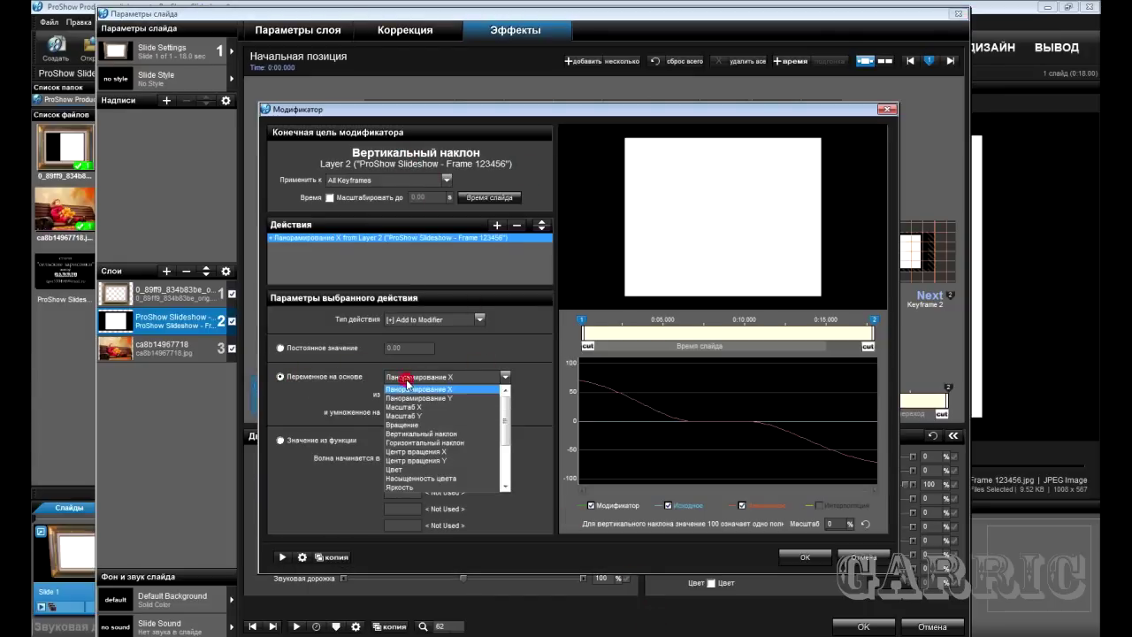
pyautogui.click(418, 433)
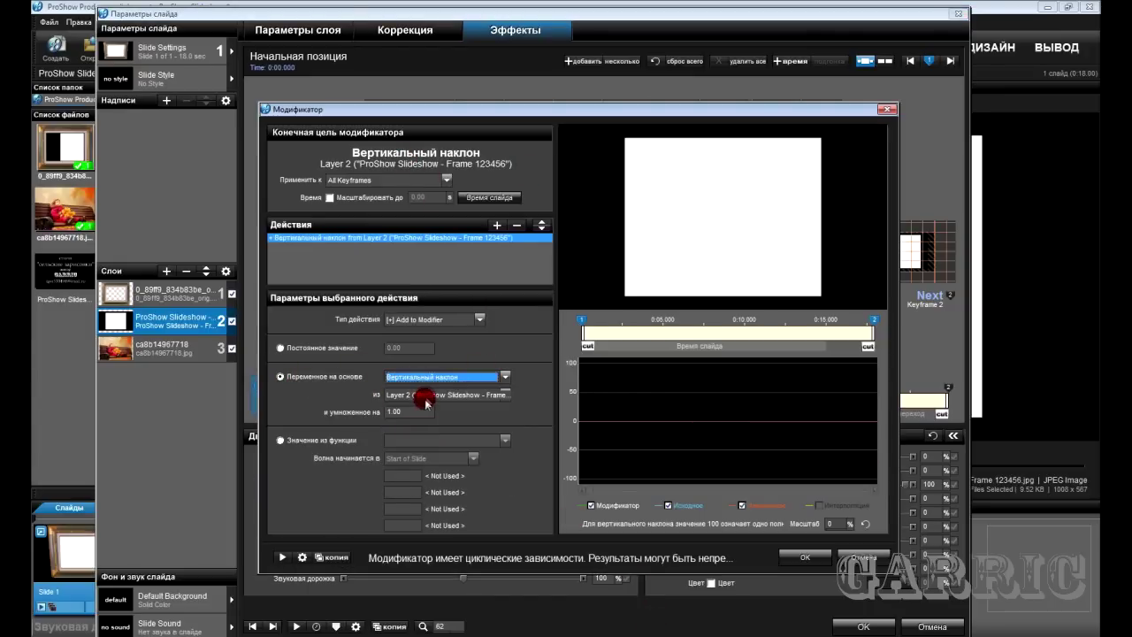
pyautogui.click(425, 399)
pyautogui.click(426, 407)
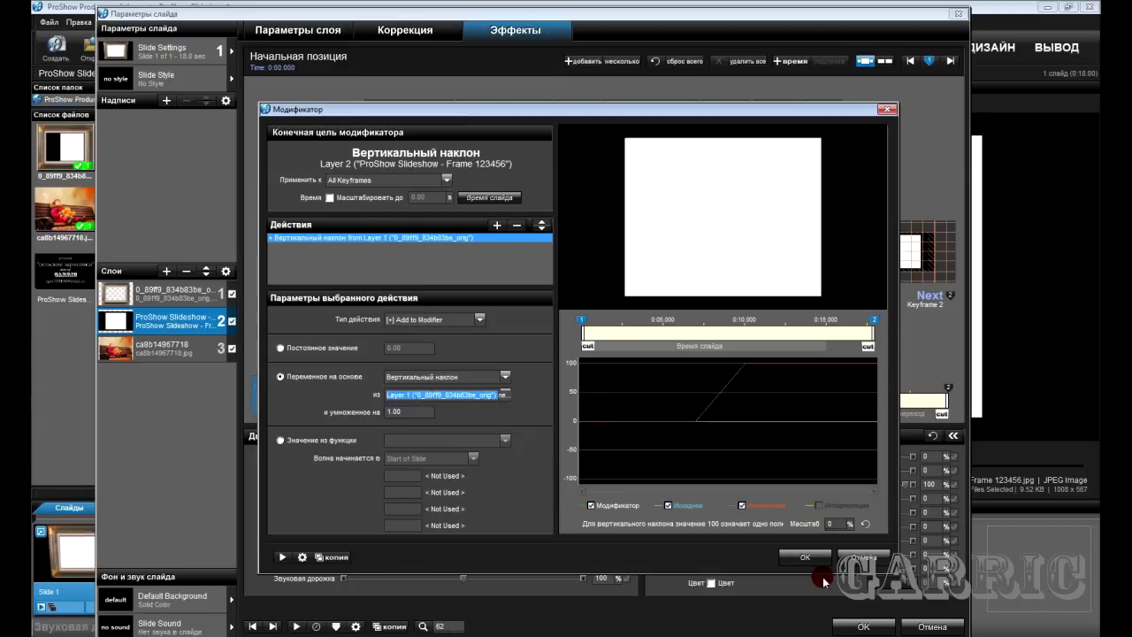
pyautogui.click(802, 558)
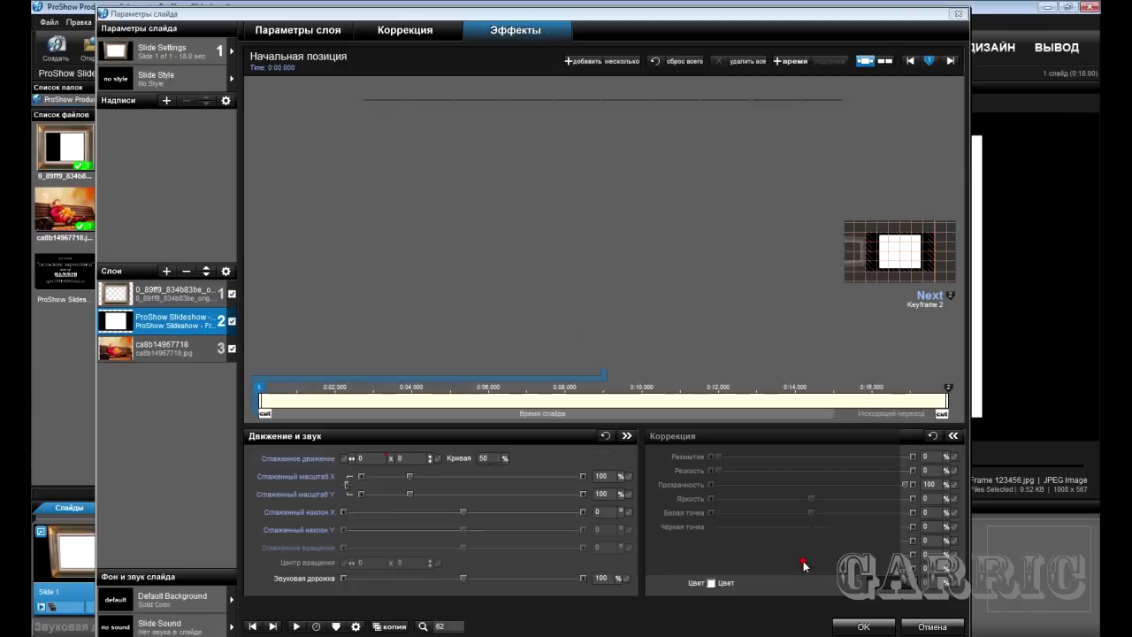
# - Add a Горизонтальный наклон modifier to the white-rectangle layer, based on the Горизонтальный наклон of Layer 1
pyautogui.click(605, 530)
pyautogui.rightClick(606, 533)
pyautogui.click(624, 509)
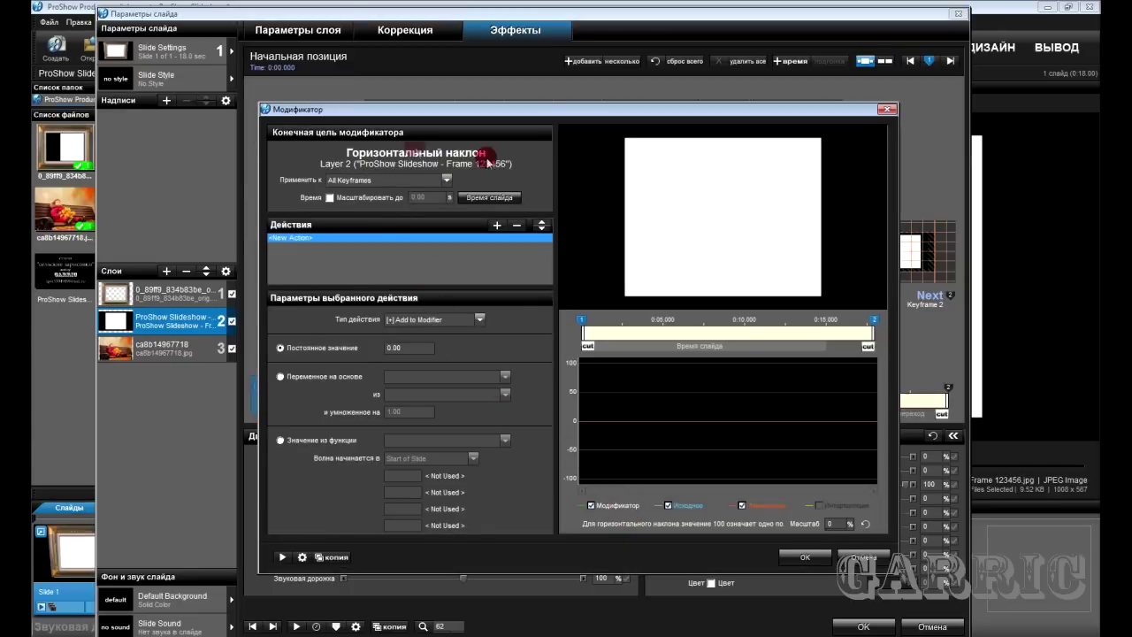
pyautogui.click(281, 377)
pyautogui.click(428, 376)
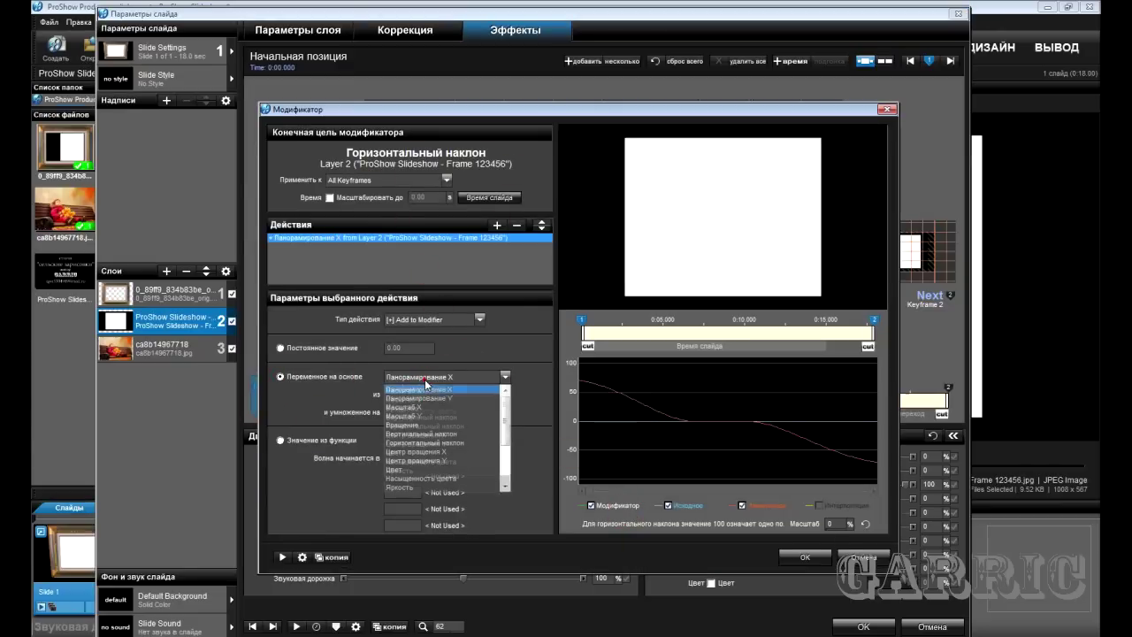
pyautogui.click(429, 442)
pyautogui.click(427, 395)
pyautogui.click(425, 408)
pyautogui.click(801, 557)
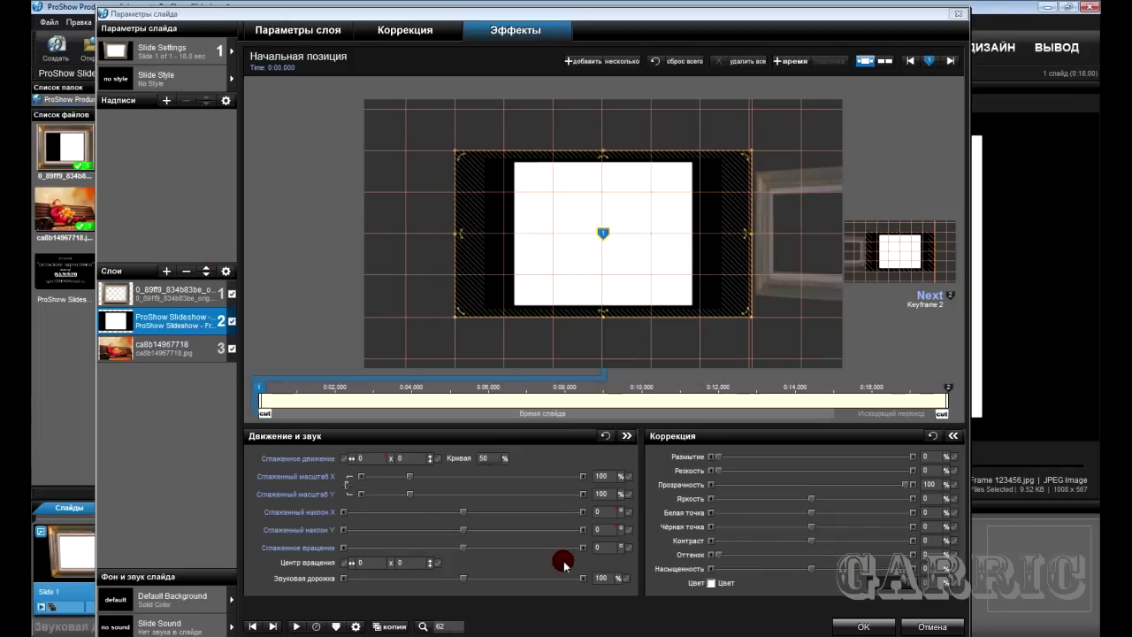
# - Turn the white-rectangle layer into a mask for the photo layer below it and play the slide preview
pyautogui.rightClick(191, 325)
pyautogui.click(276, 482)
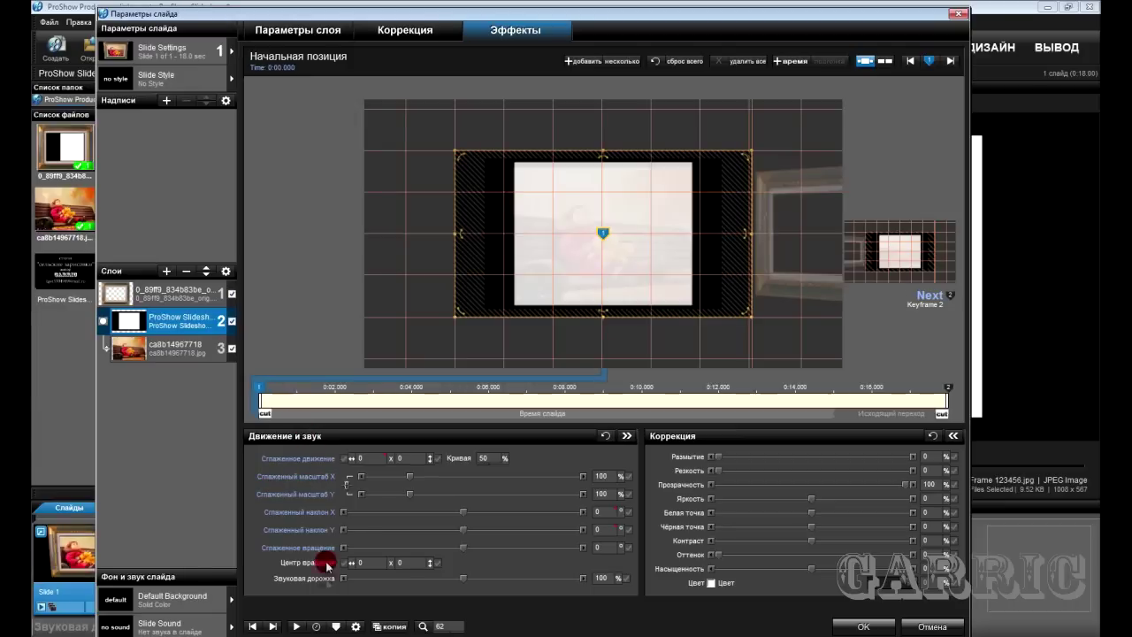
pyautogui.click(297, 626)
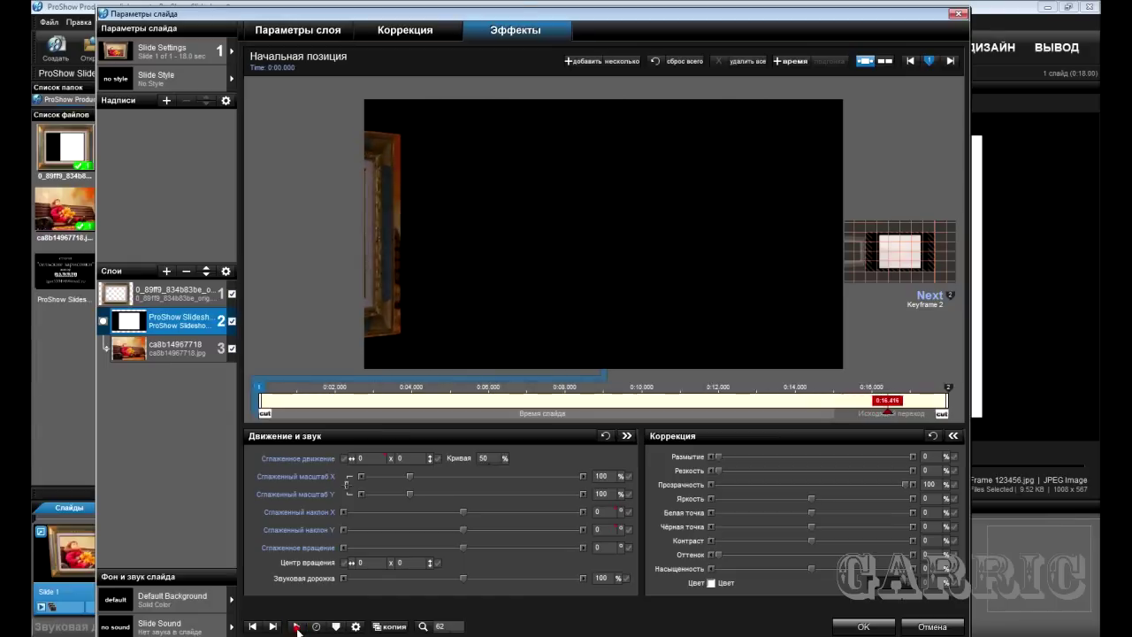
pyautogui.click(297, 626)
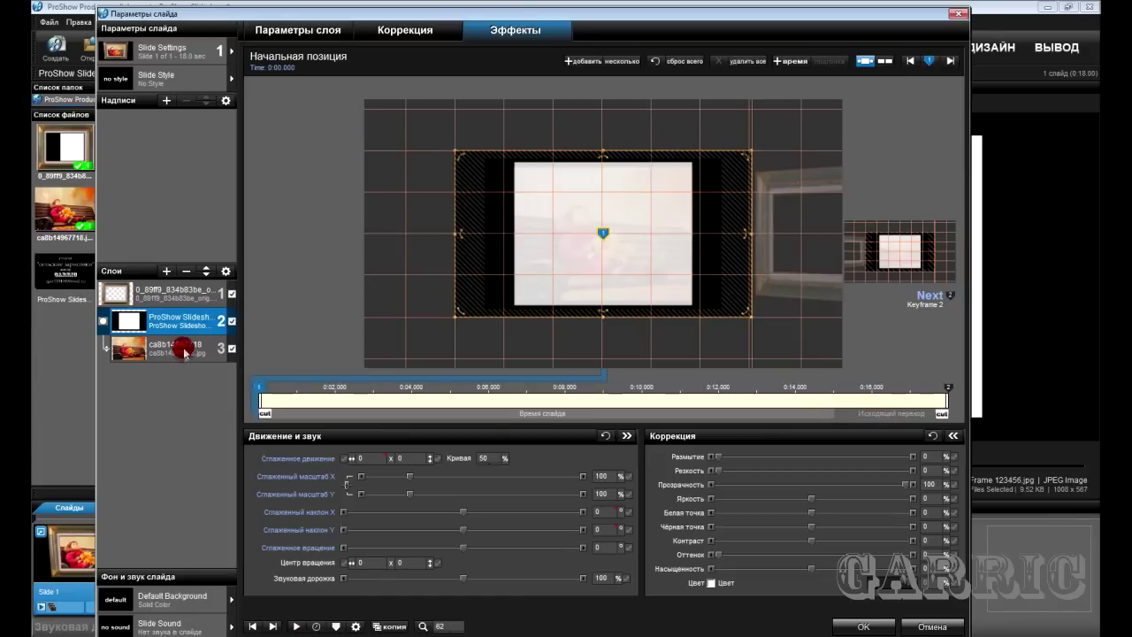
# - Scrub the slide timeline to about 1.8 seconds to examine how the masked photo sits inside the tilted frame
pyautogui.click(329, 410)
pyautogui.moveTo(330, 412); pyautogui.dragTo(325, 413)
pyautogui.click(329, 415)
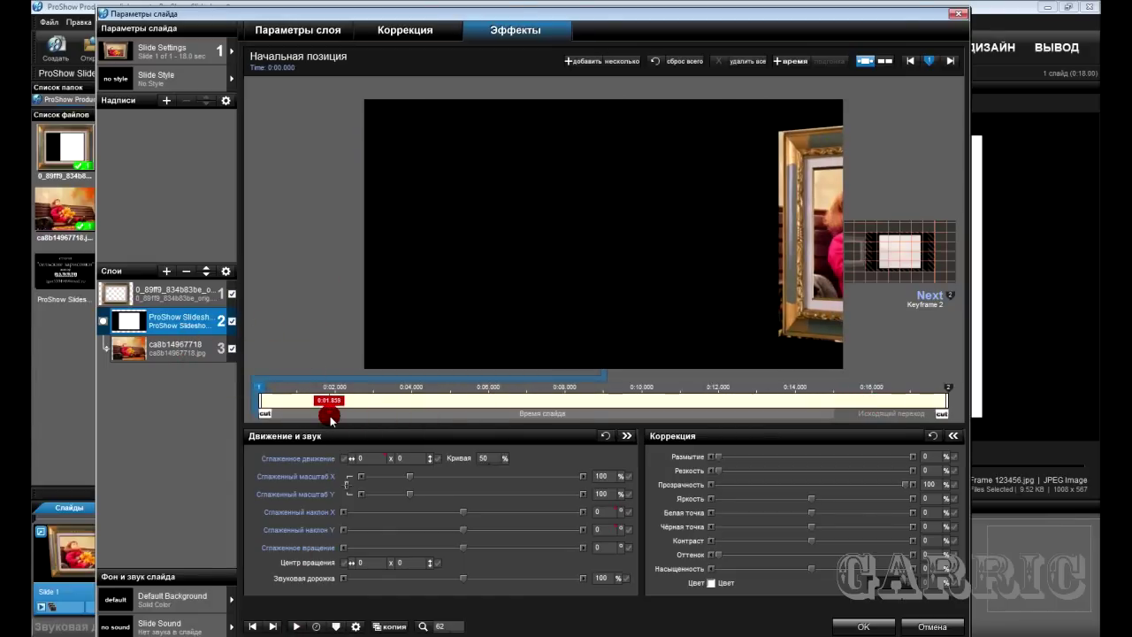